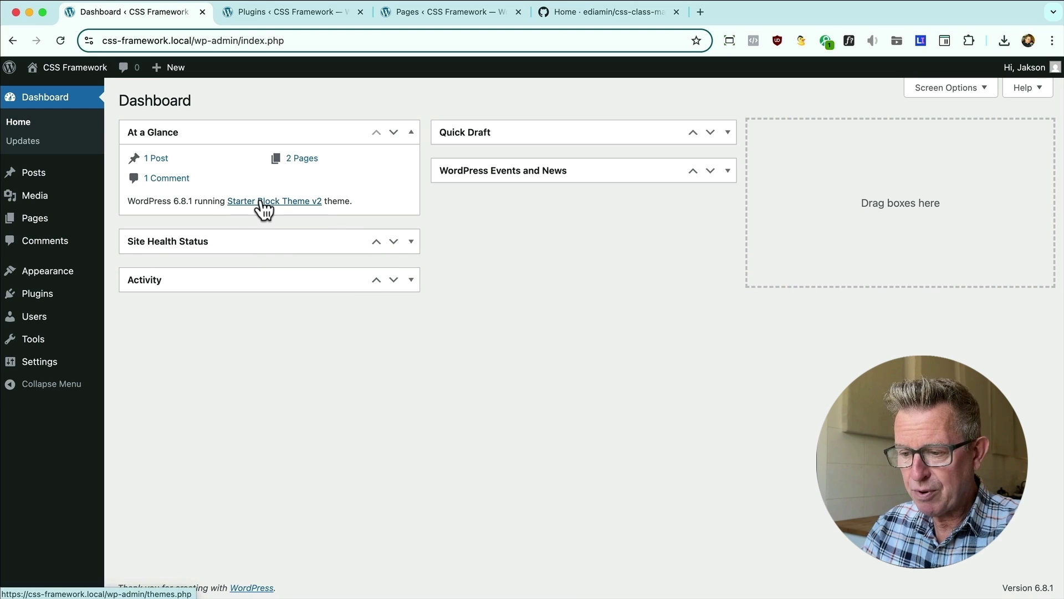
# Step: Go from the Dashboard's At a Glance link to the Themes page with Starter Block Theme v2
pyautogui.click(261, 201)
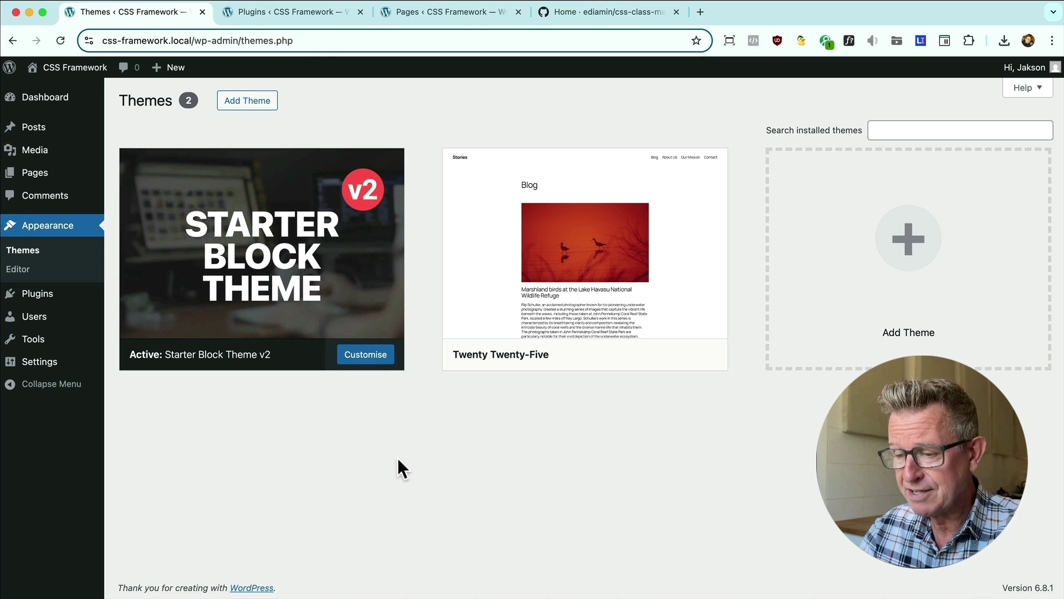
# Step: Review the CSS Class Manager plugin details in the installed plugins list, then close them
pyautogui.click(281, 7)
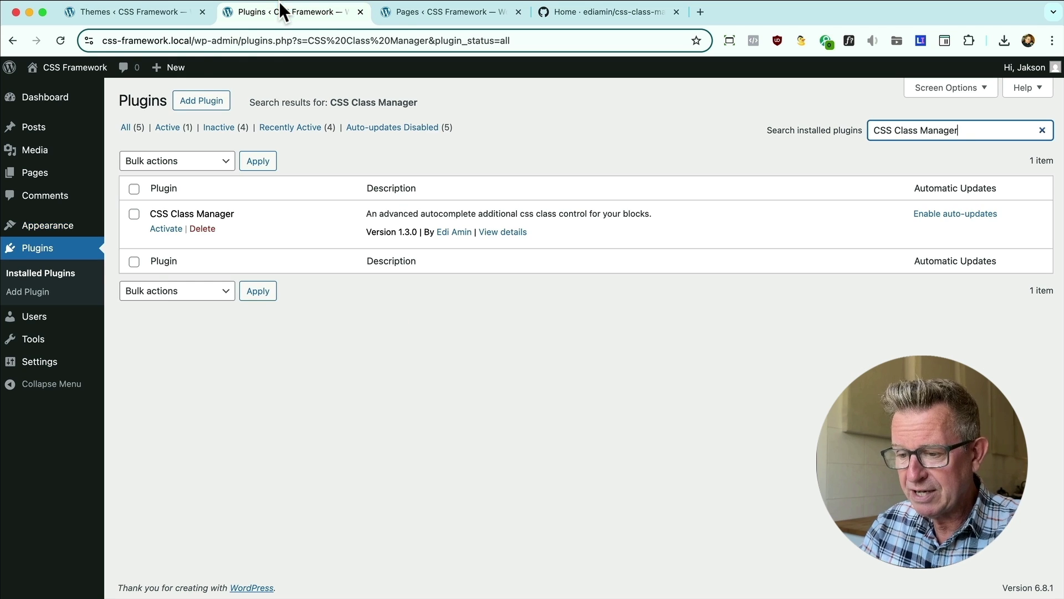
pyautogui.doubleClick(158, 213)
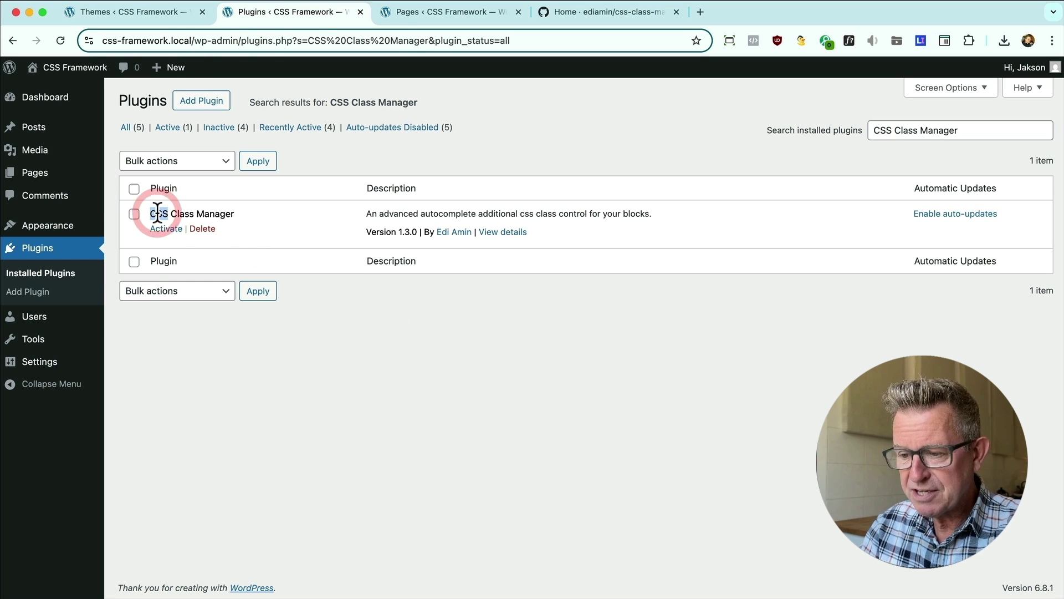
pyautogui.click(554, 252)
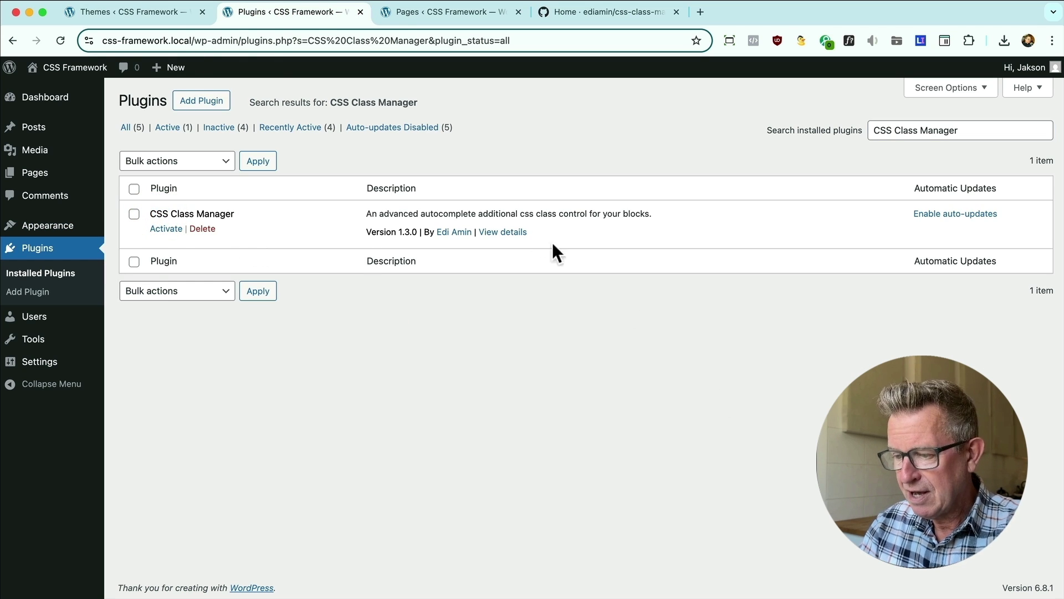
pyautogui.click(502, 233)
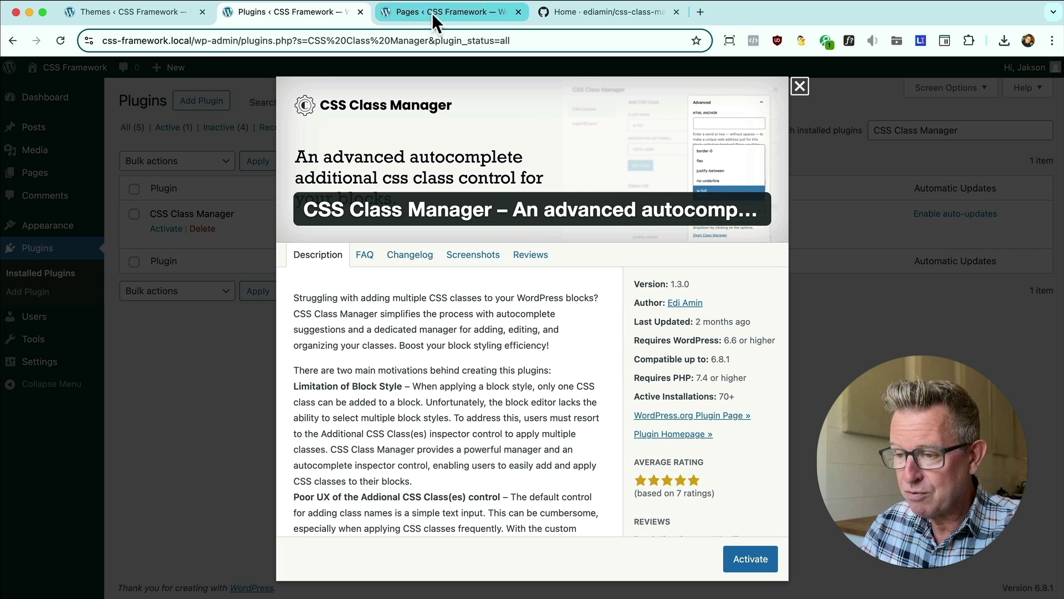
pyautogui.press('Escape')
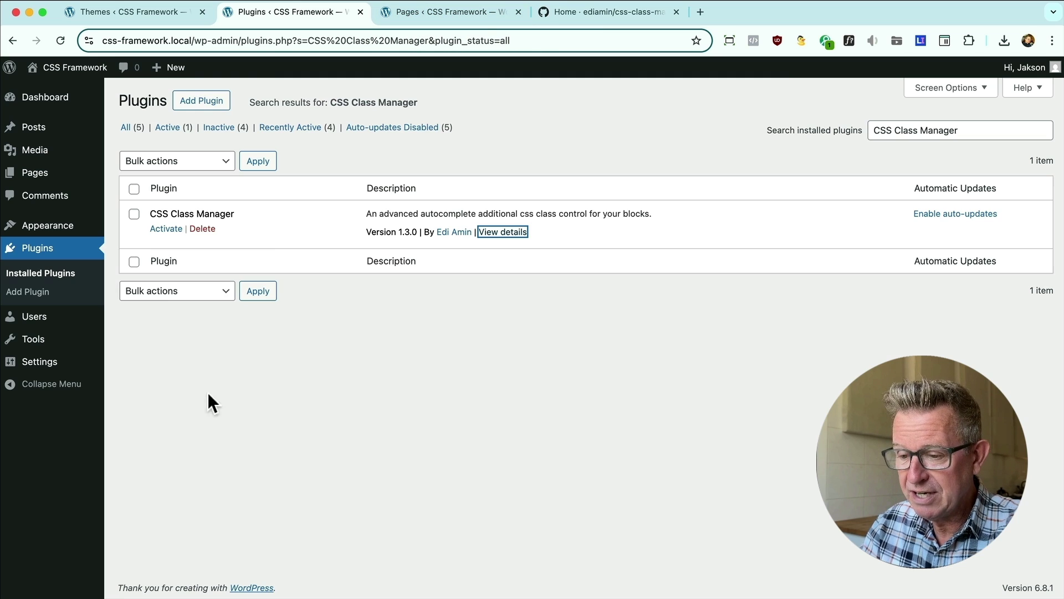
# Step: Open Page in the block editor in a new tab and check the heading's Additional CSS classes field
pyautogui.click(419, 12)
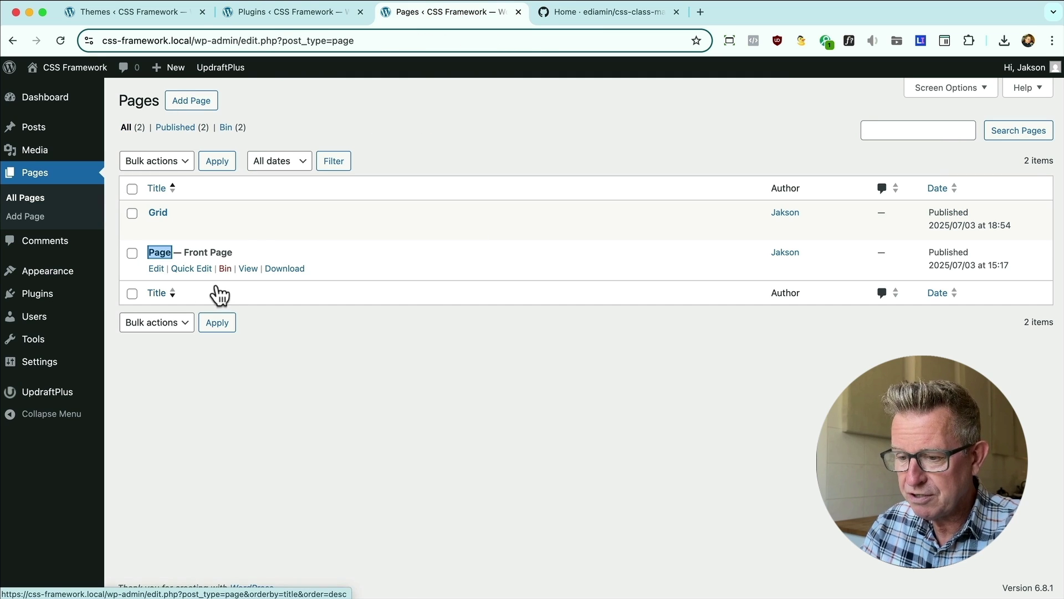
pyautogui.rightClick(159, 261)
pyautogui.click(243, 254)
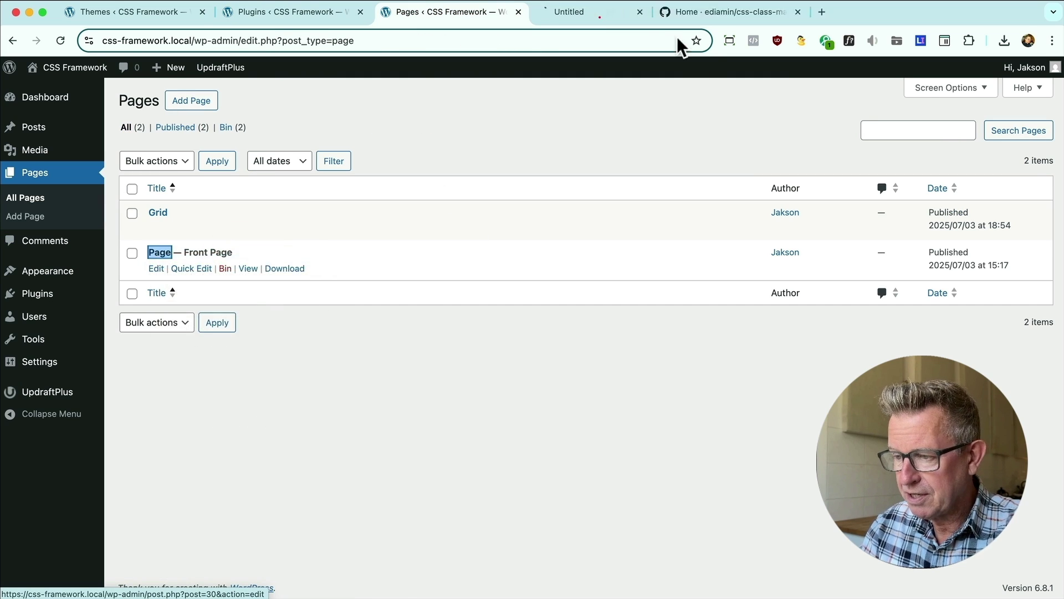
pyautogui.click(599, 14)
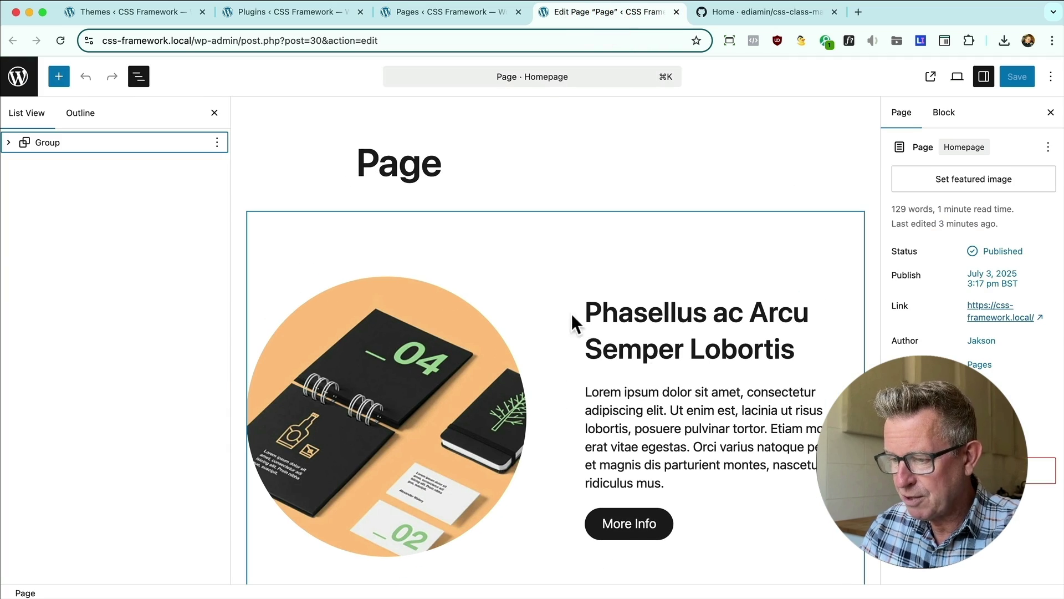
pyautogui.click(674, 348)
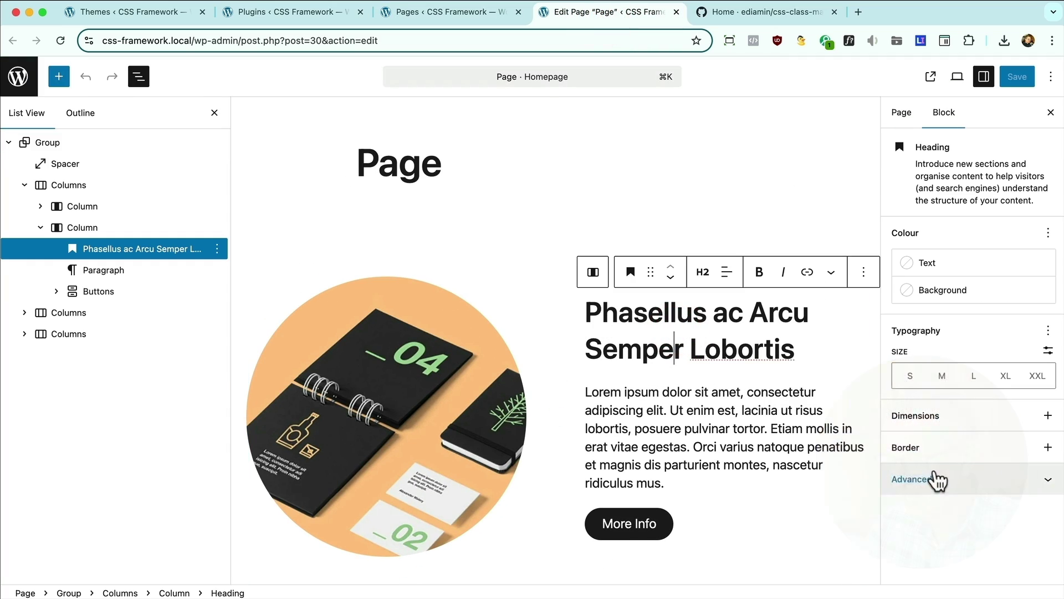
pyautogui.click(936, 480)
pyautogui.click(849, 499)
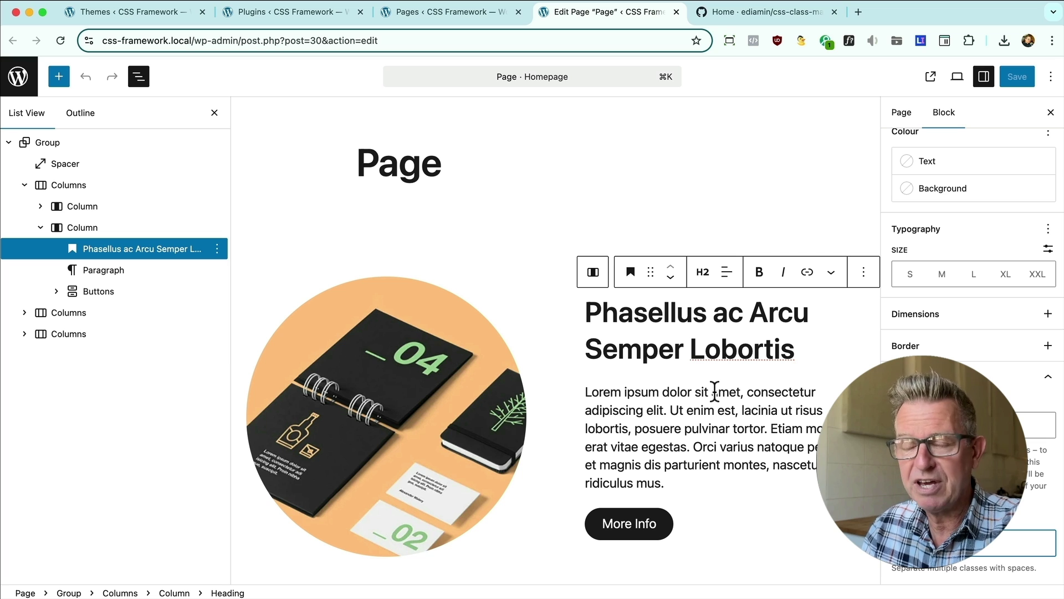
# Step: Activate CSS Class Manager and reload the Page editor so the plugin loads
pyautogui.click(310, 12)
pyautogui.click(159, 229)
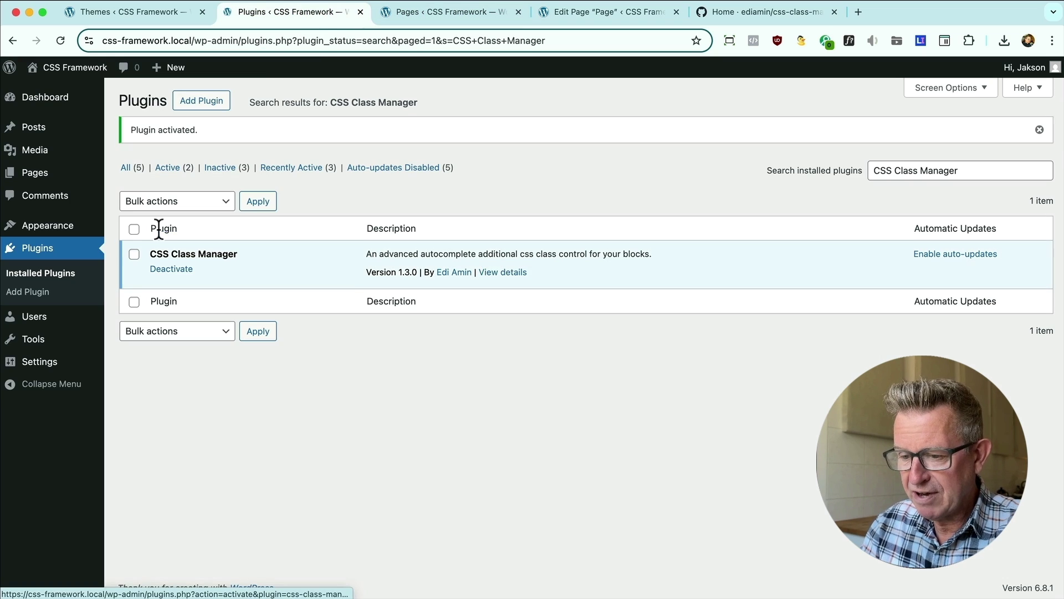
pyautogui.click(614, 34)
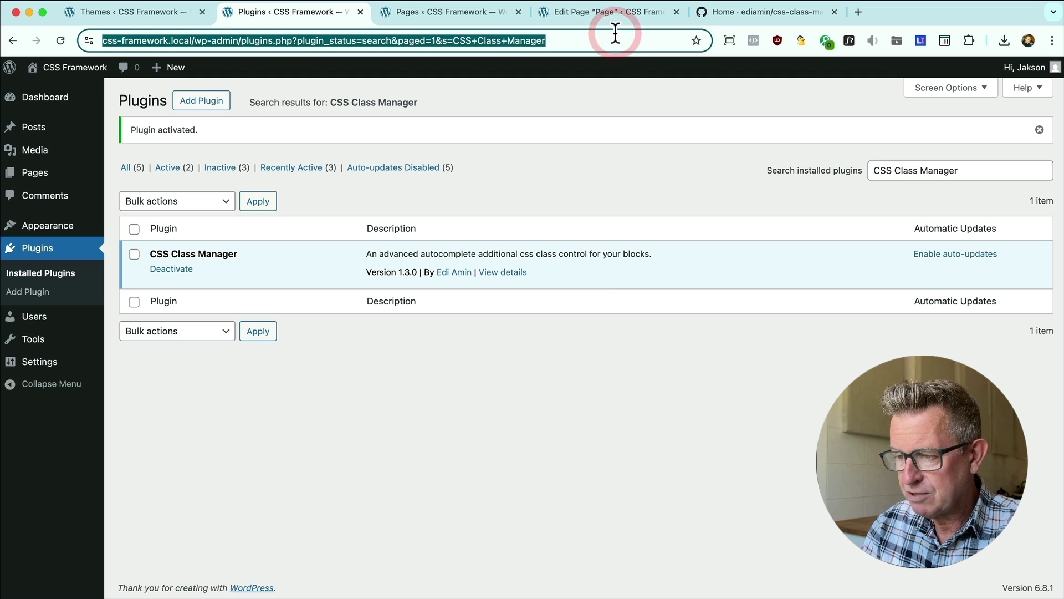
pyautogui.click(603, 9)
pyautogui.press('super+r')
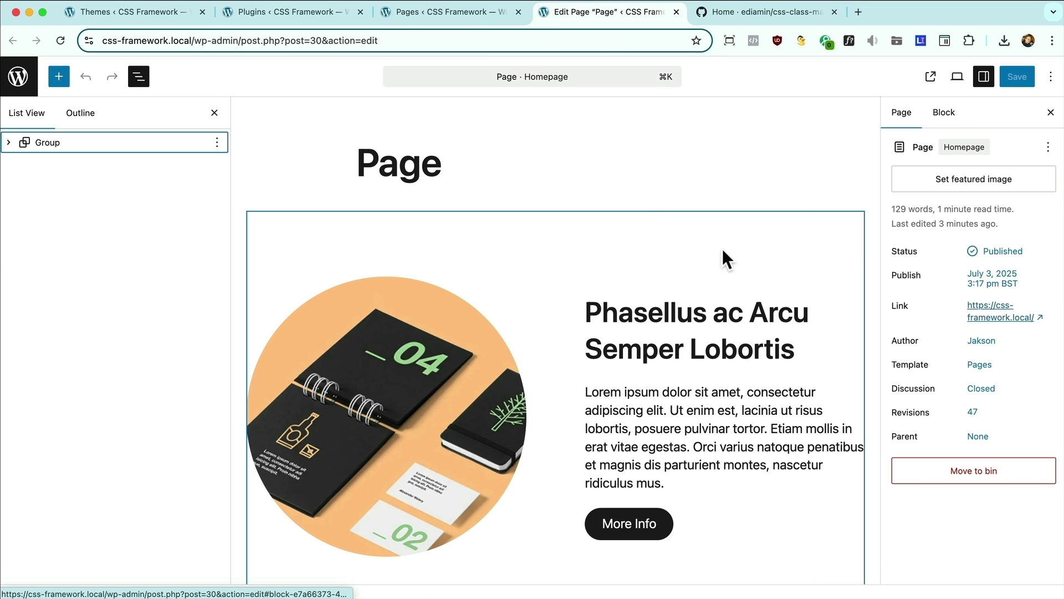
# Step: Create the col-red class and add it to the heading block
pyautogui.click(735, 310)
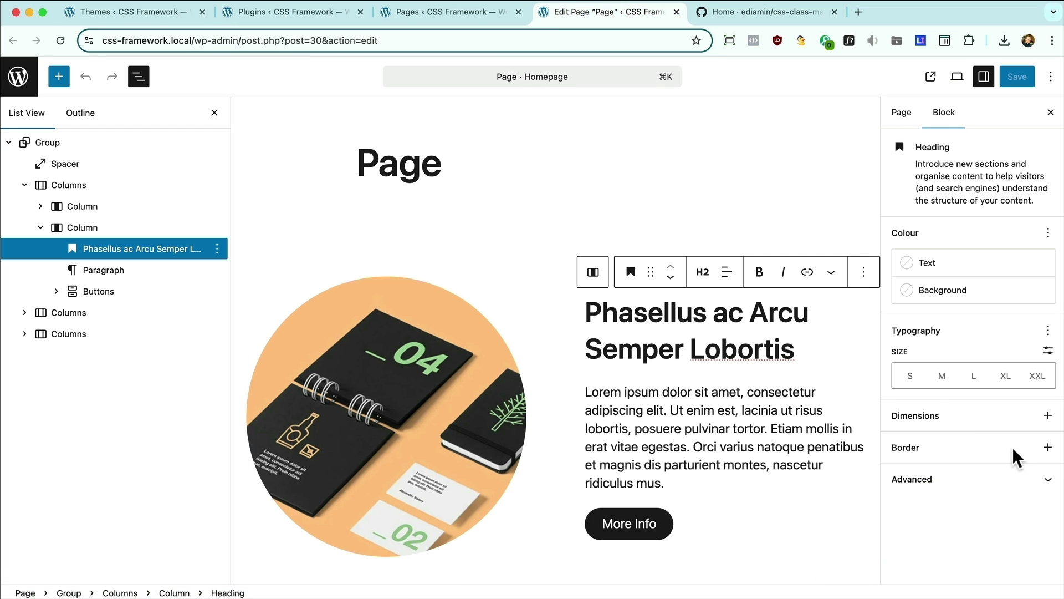
pyautogui.click(959, 482)
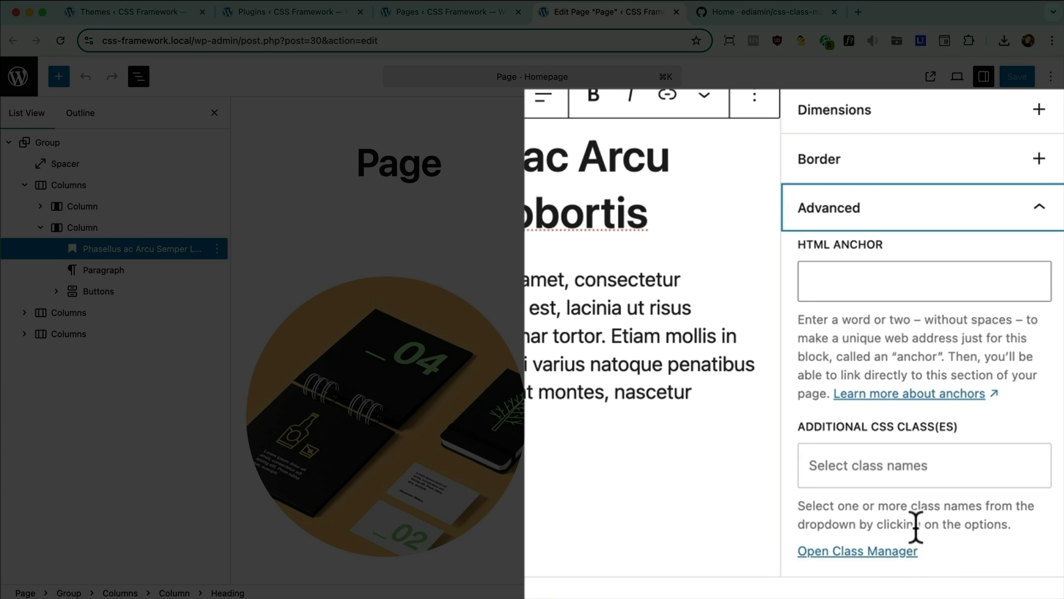
pyautogui.click(846, 464)
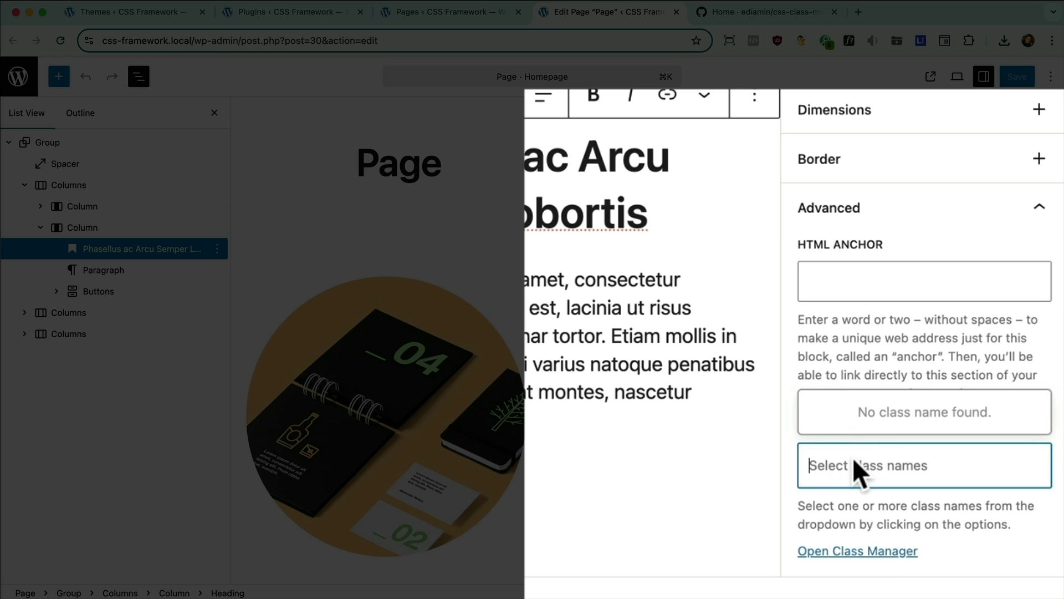
pyautogui.write('col-re')
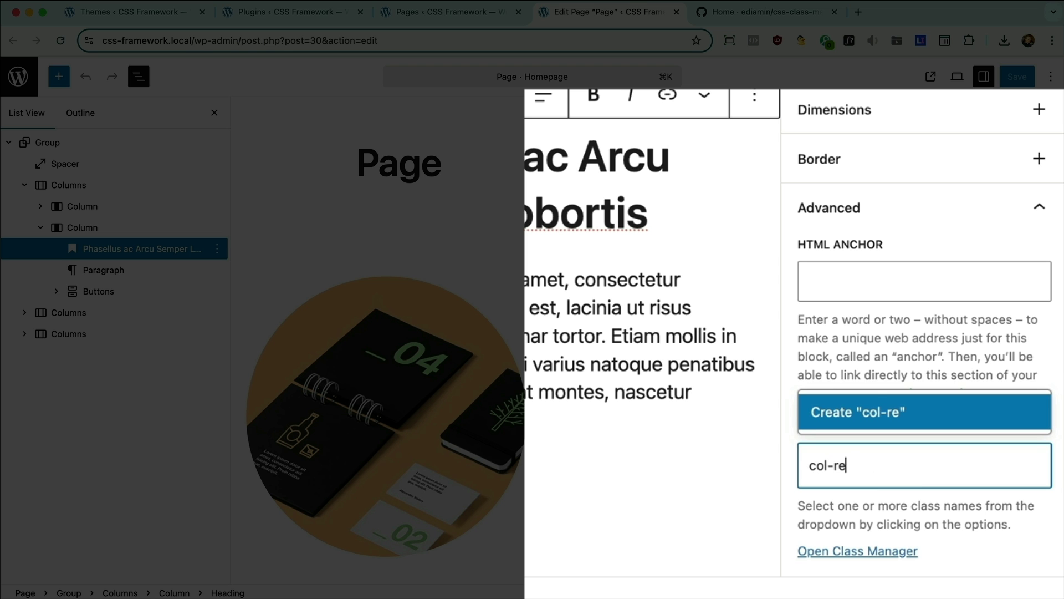
pyautogui.write('d')
pyautogui.press('Return')
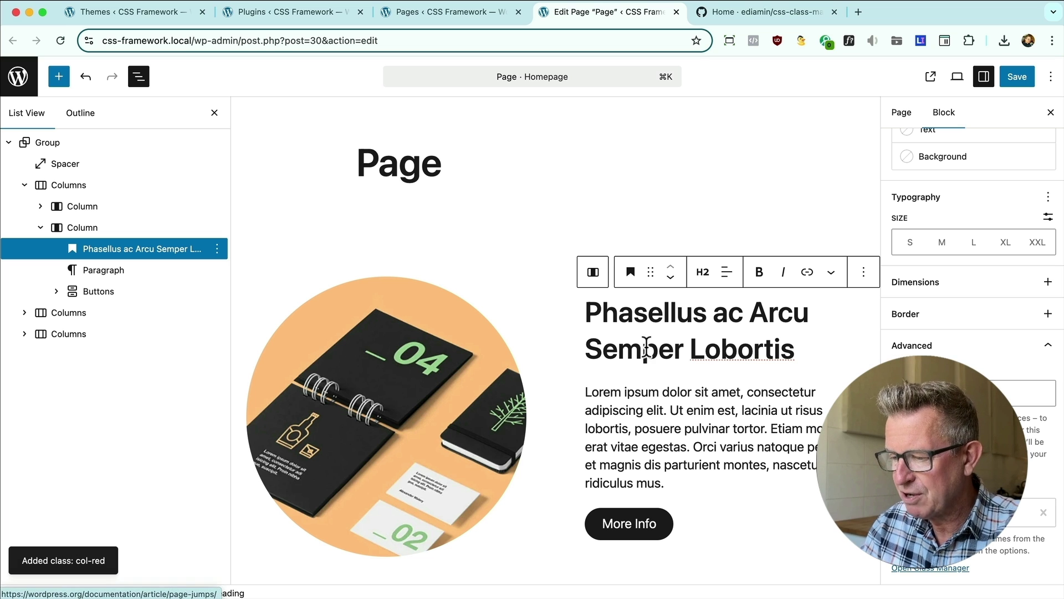
# Step: Apply the existing col-red class to the paragraph and open the Class Manager
pyautogui.click(660, 404)
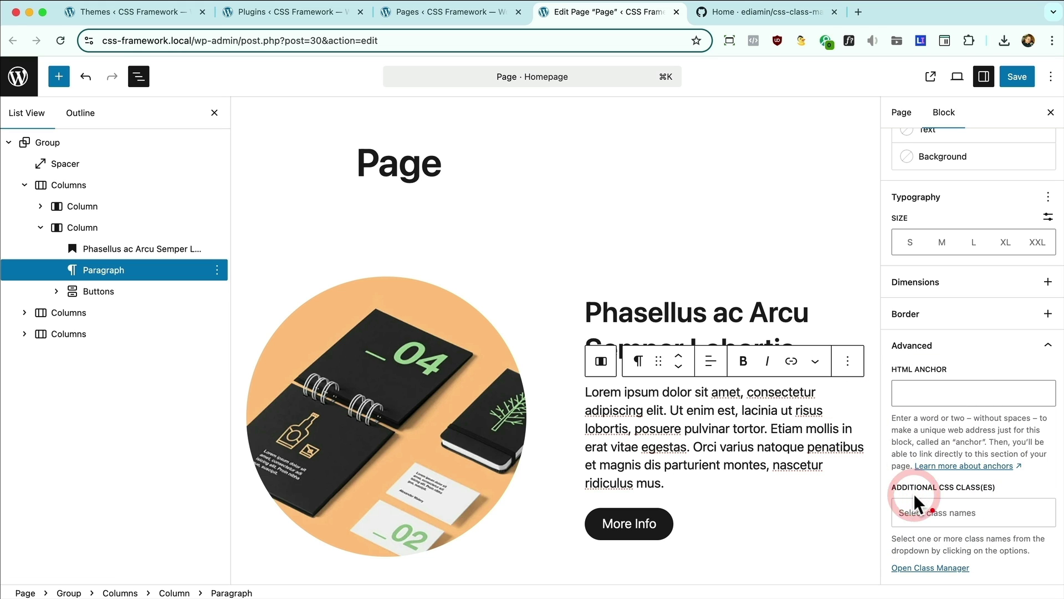
pyautogui.click(933, 510)
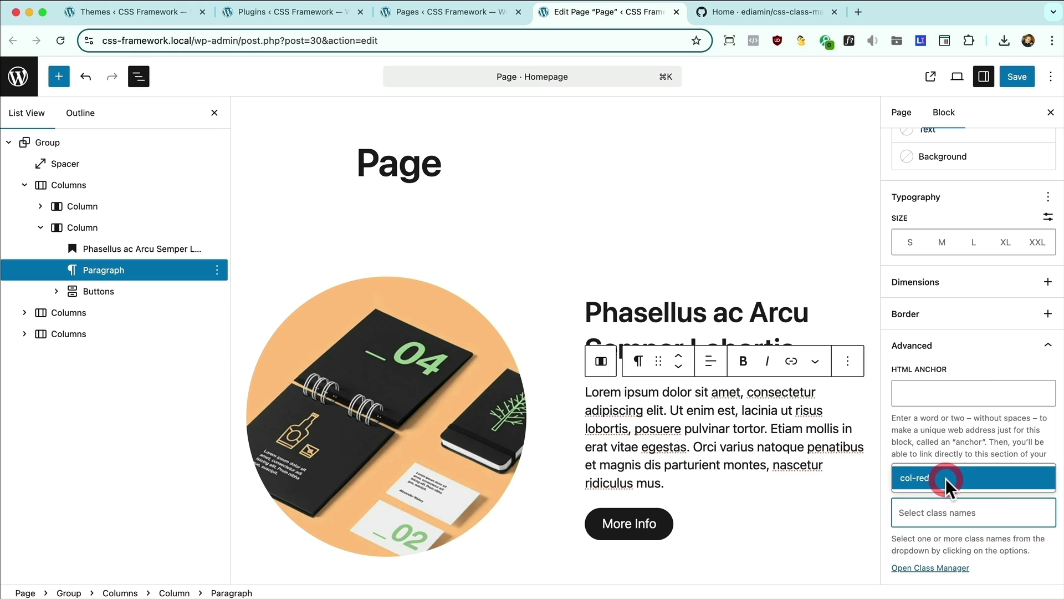
pyautogui.click(946, 478)
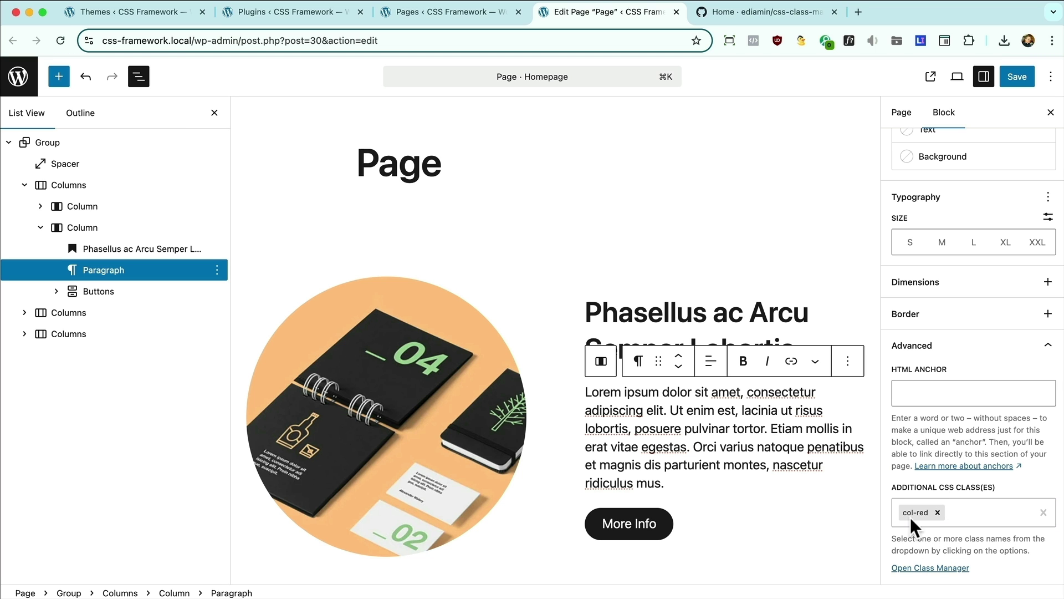
pyautogui.click(919, 567)
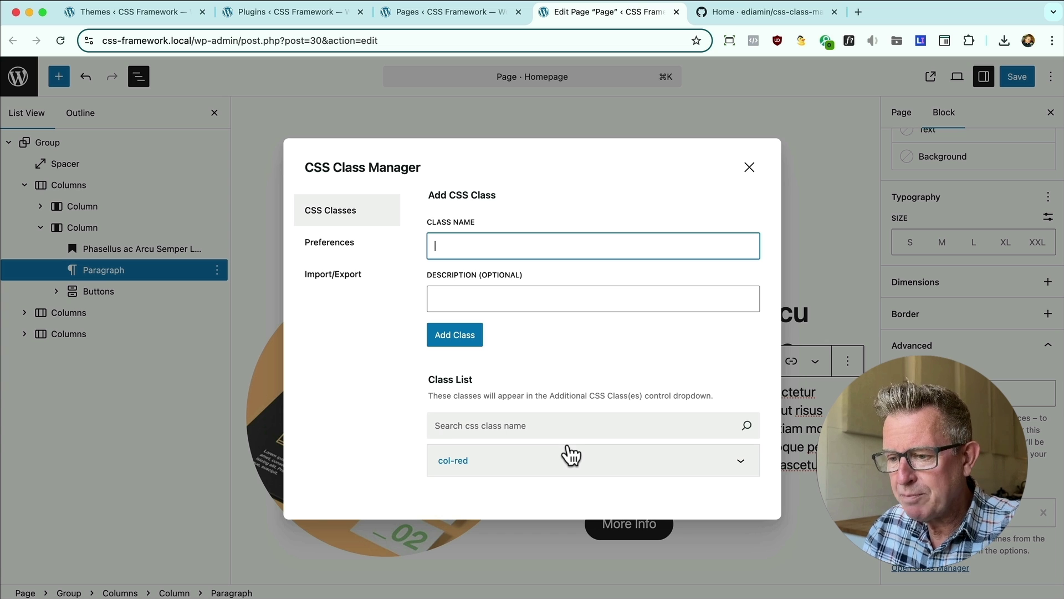
# Step: Turn on the 'Show the control in its own panel' preference and close the Class Manager
pyautogui.click(321, 246)
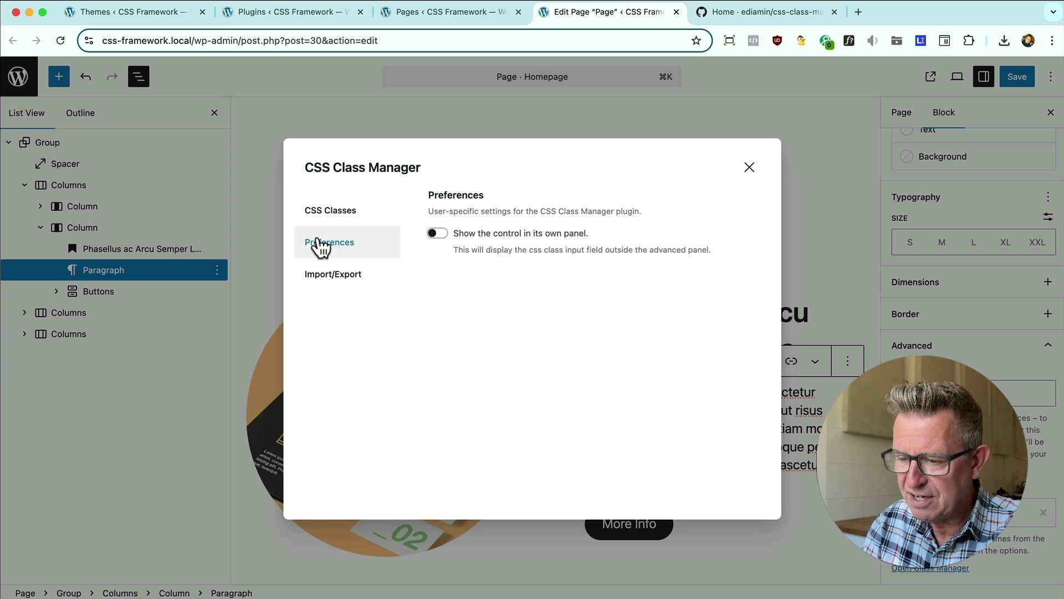
pyautogui.click(436, 235)
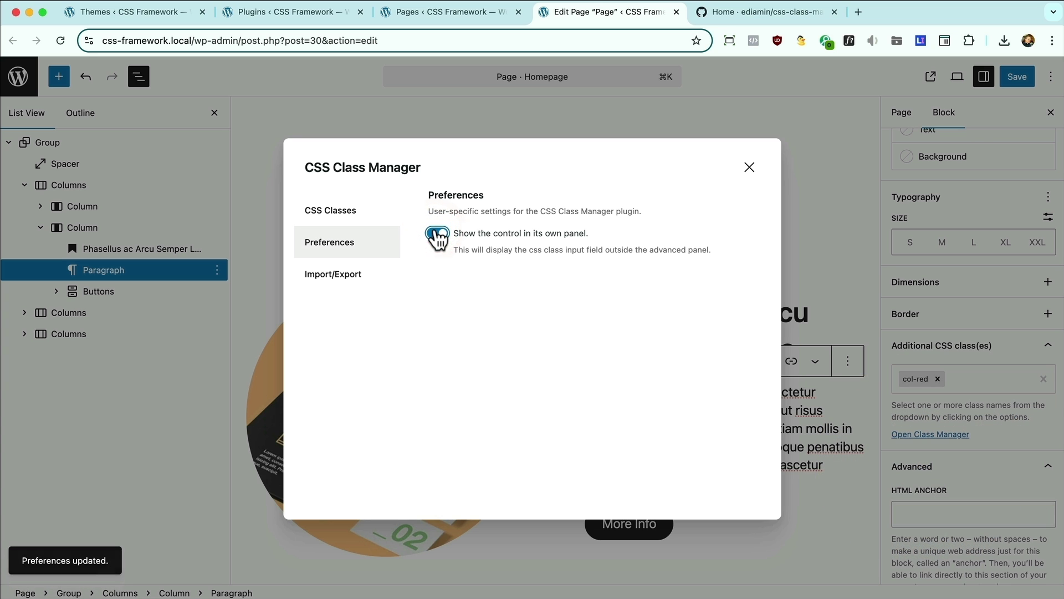
pyautogui.click(749, 167)
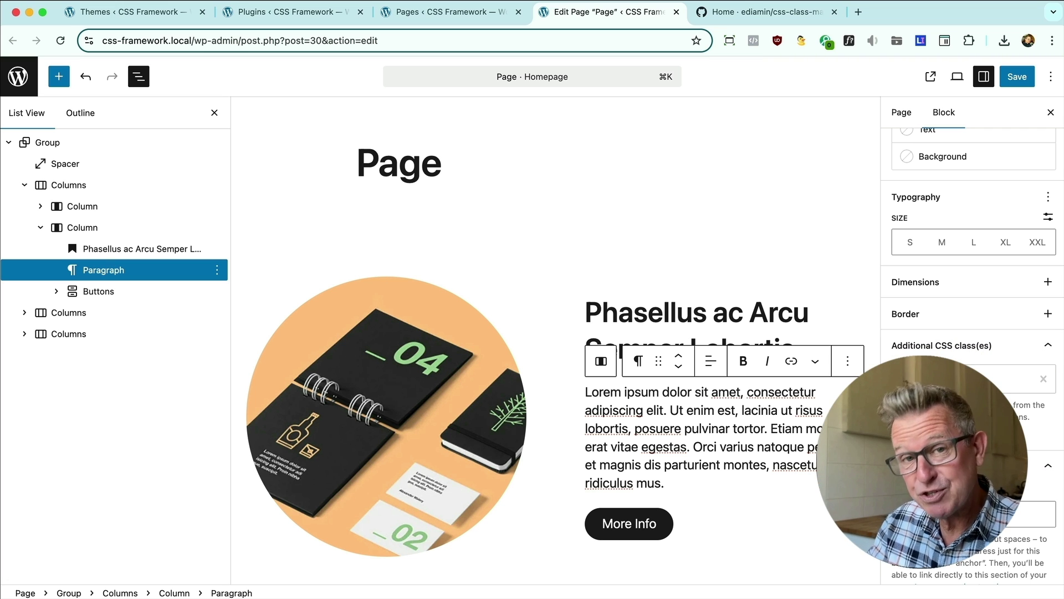
# Step: Add the classes 'this' and 'that' to the heading block
pyautogui.click(705, 438)
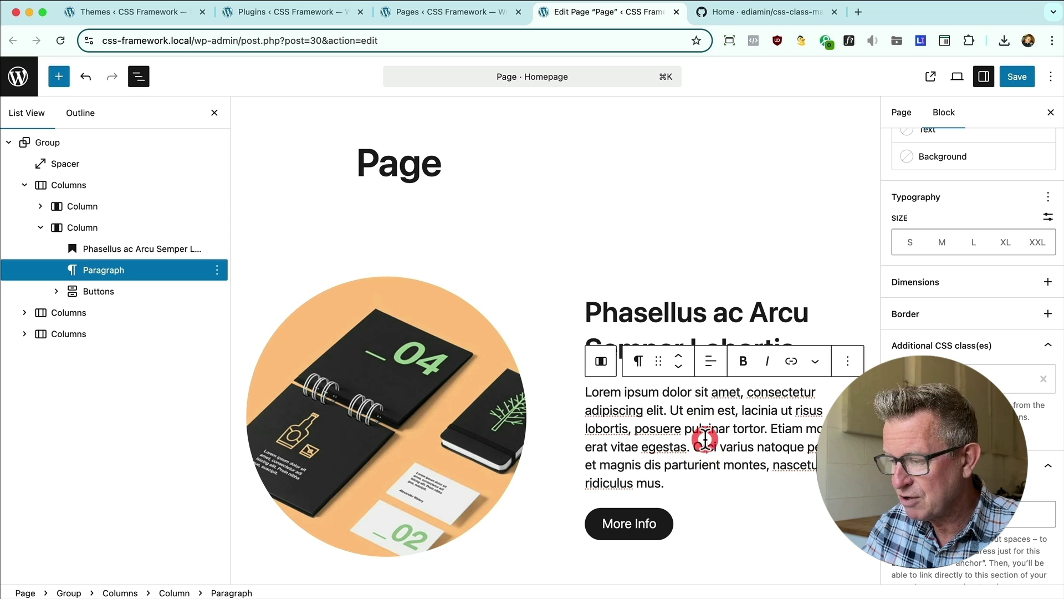
pyautogui.click(687, 314)
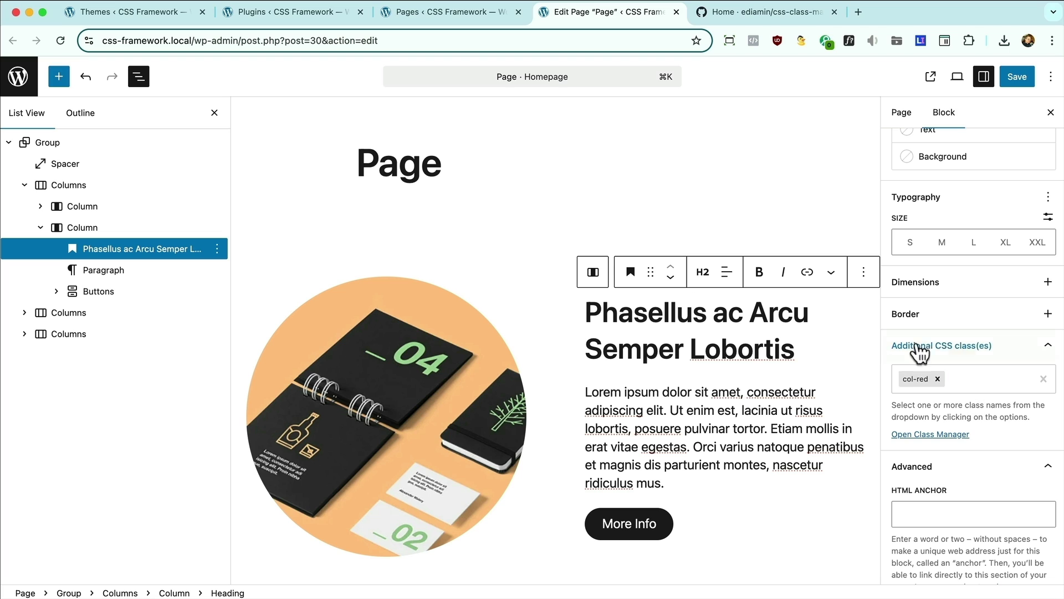
pyautogui.click(971, 371)
pyautogui.write('rthi')
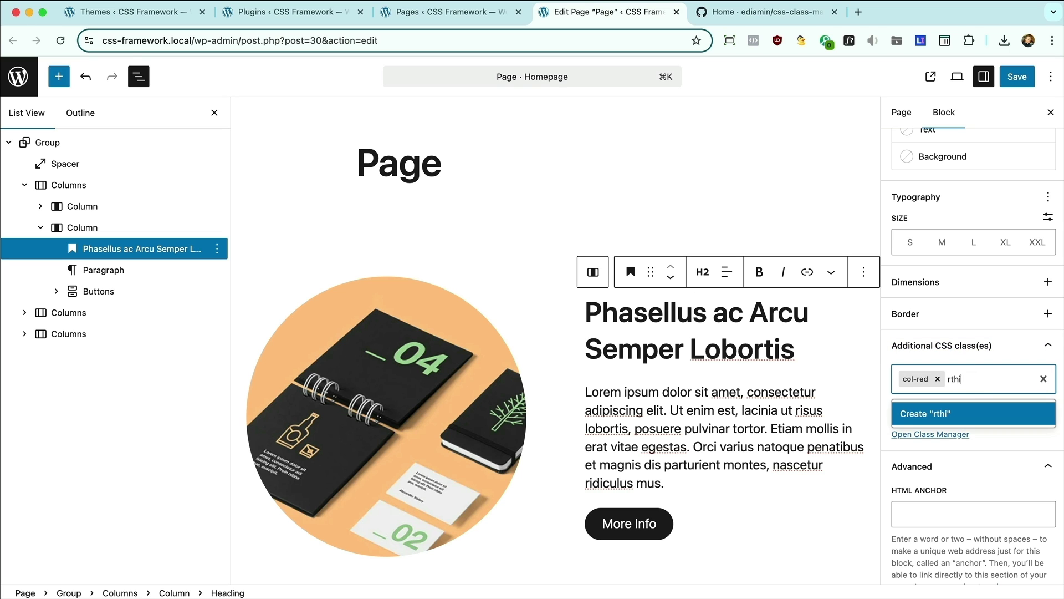
pyautogui.press('Return')
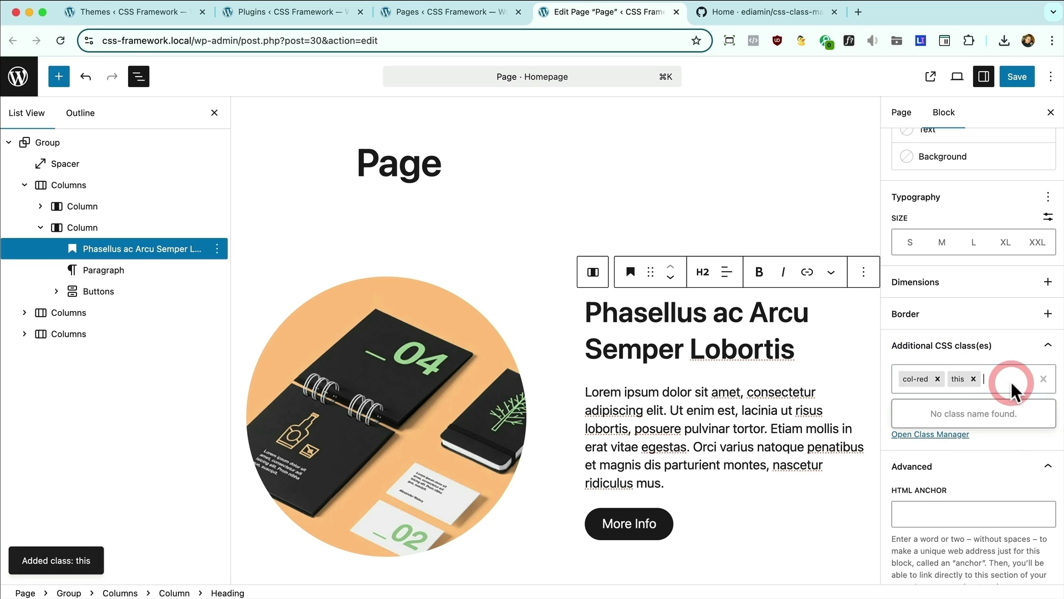
pyautogui.write('that')
pyautogui.press('Return')
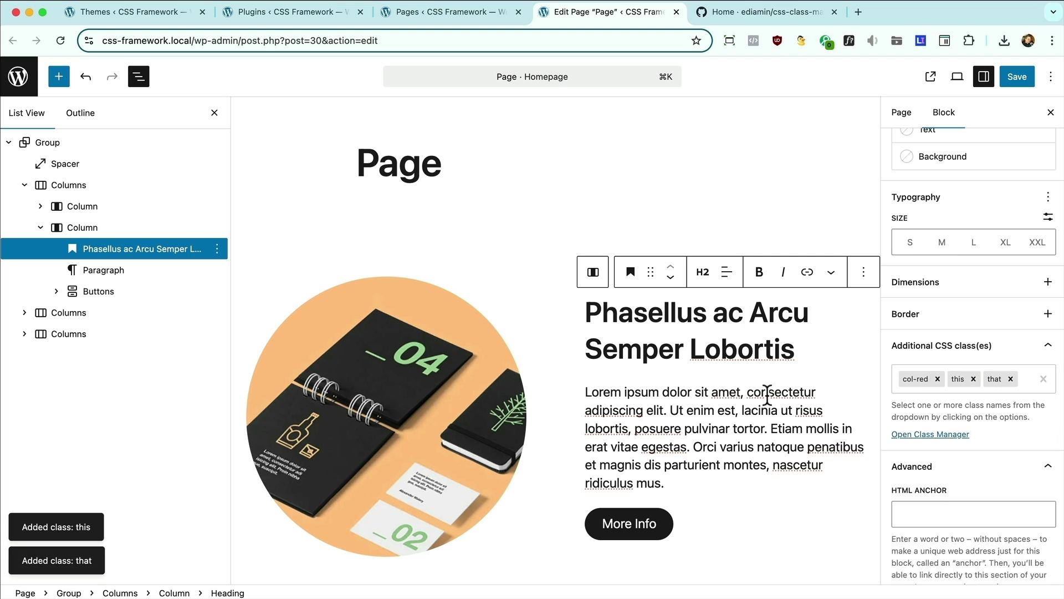
# Step: Filter the Buttons block's class suggestions with 'co', then switch to VS Code
pyautogui.click(719, 514)
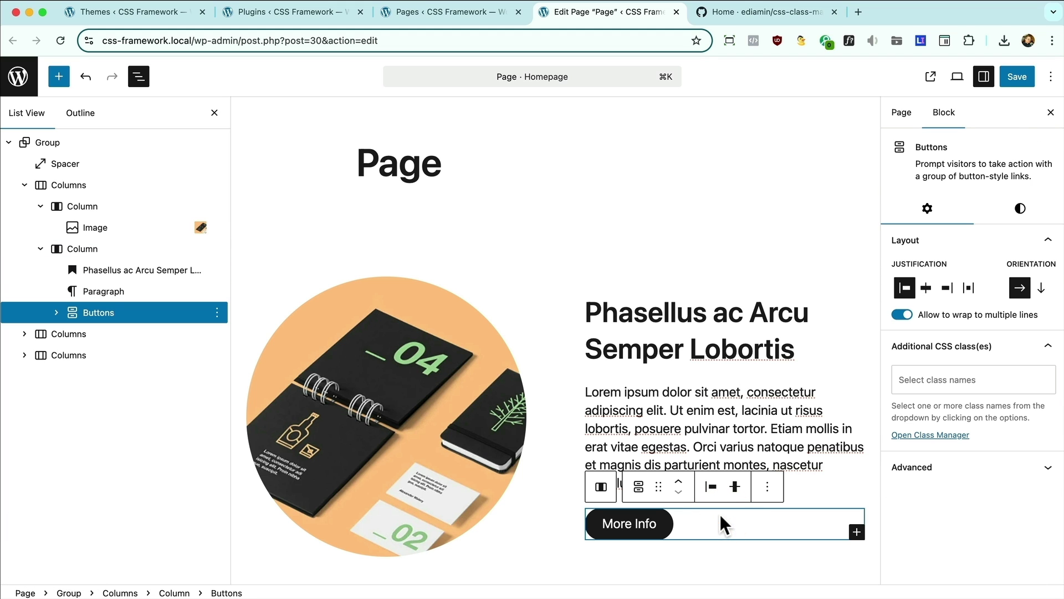
pyautogui.click(915, 387)
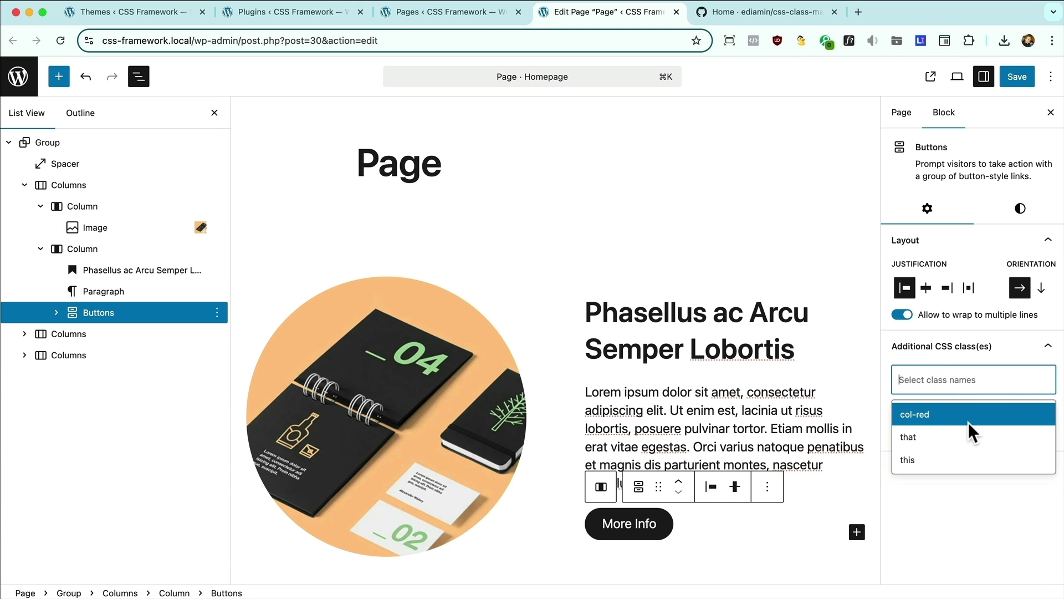
pyautogui.write('co')
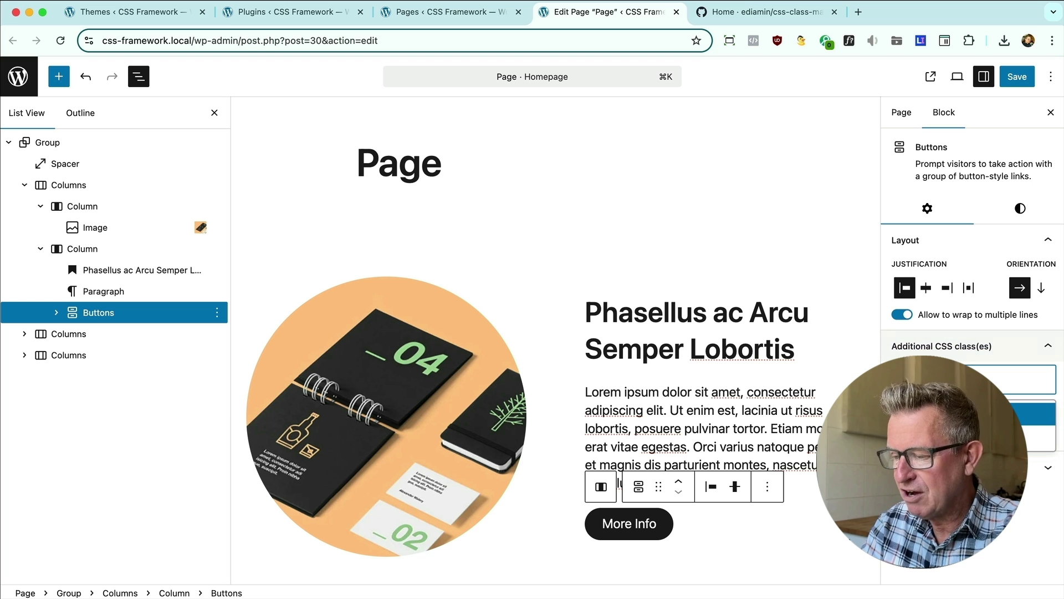
pyautogui.press('Down')
pyautogui.press('super+Tab')
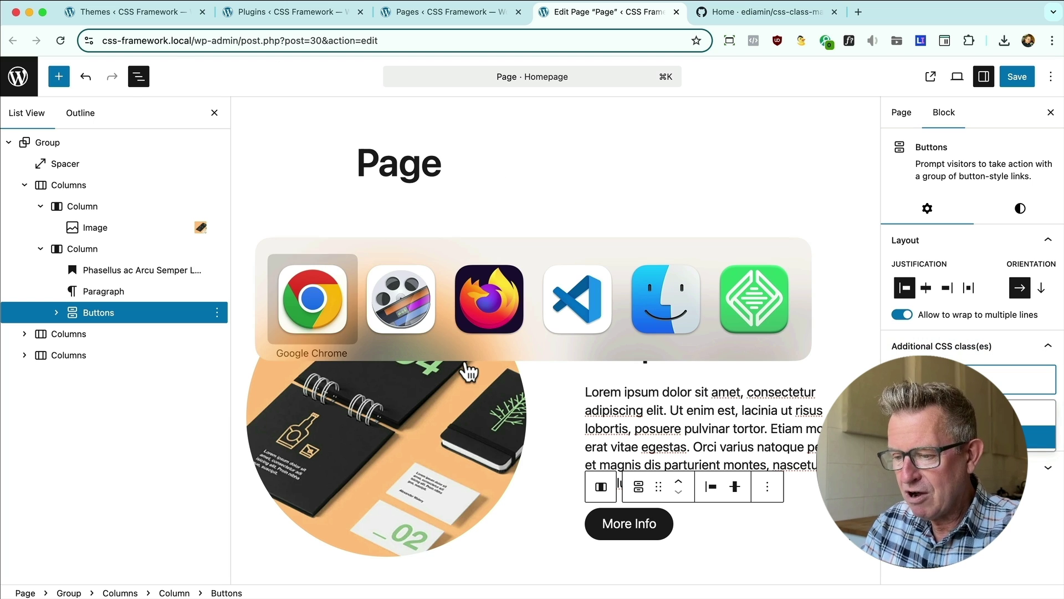
pyautogui.click(582, 319)
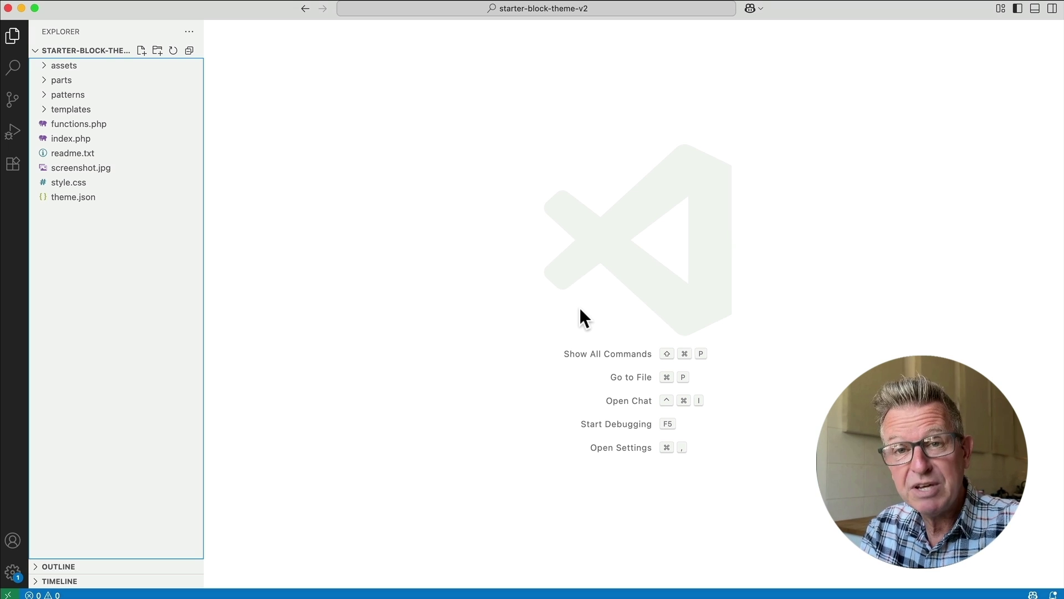
# Step: Append a /* Custom */ comment and a .col-red { color: red; } rule to style.css
pyautogui.click(67, 182)
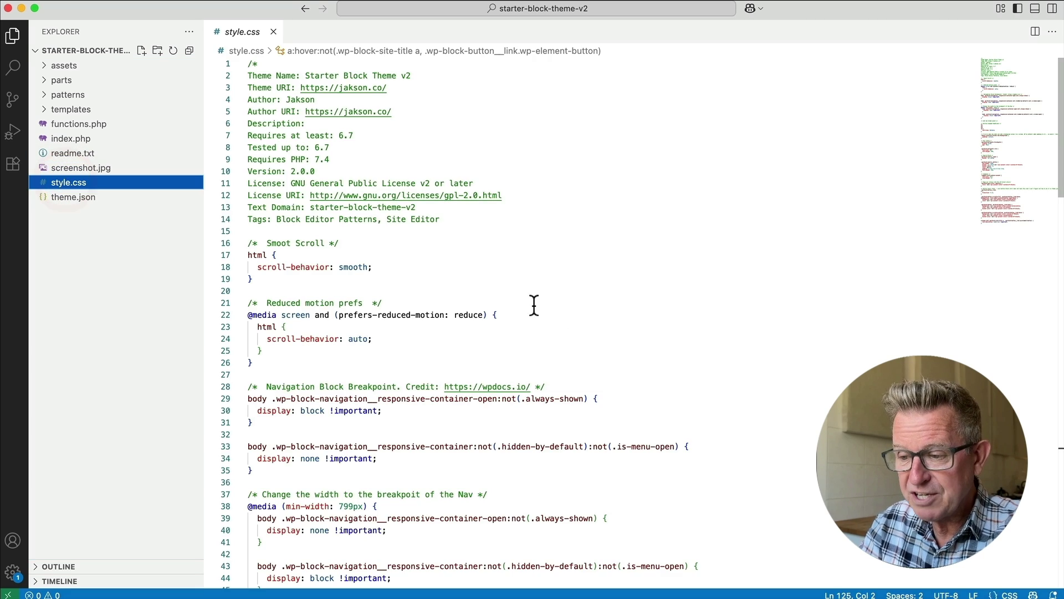
pyautogui.scroll(-15, 602, 303)
pyautogui.scroll(-10, 602, 303)
pyautogui.scroll(8, 600, 302)
pyautogui.scroll(-8, 601, 301)
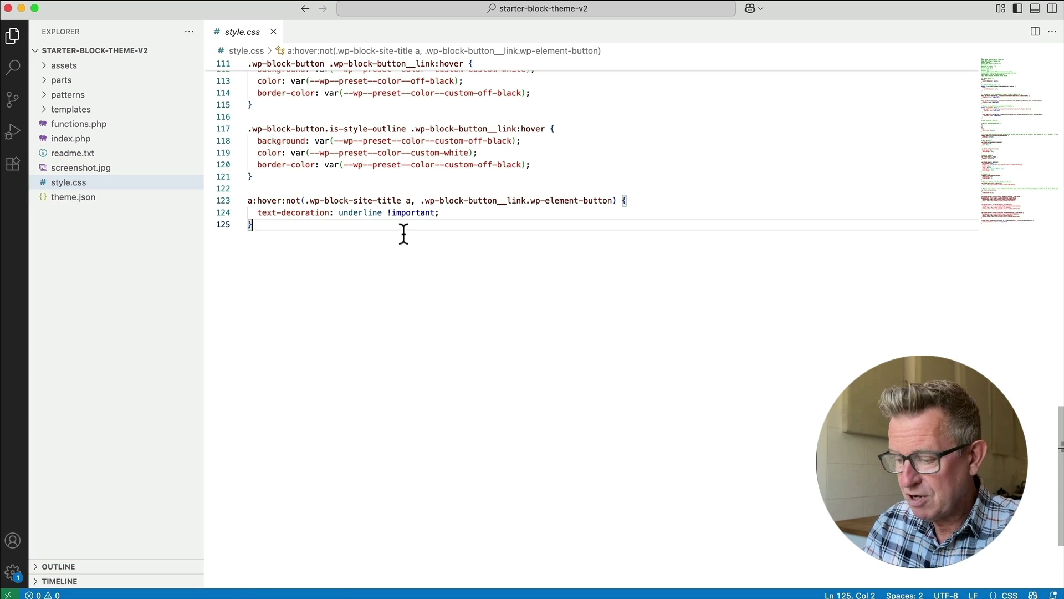
pyautogui.press('Return')
pyautogui.press('Return')
pyautogui.press('Return')
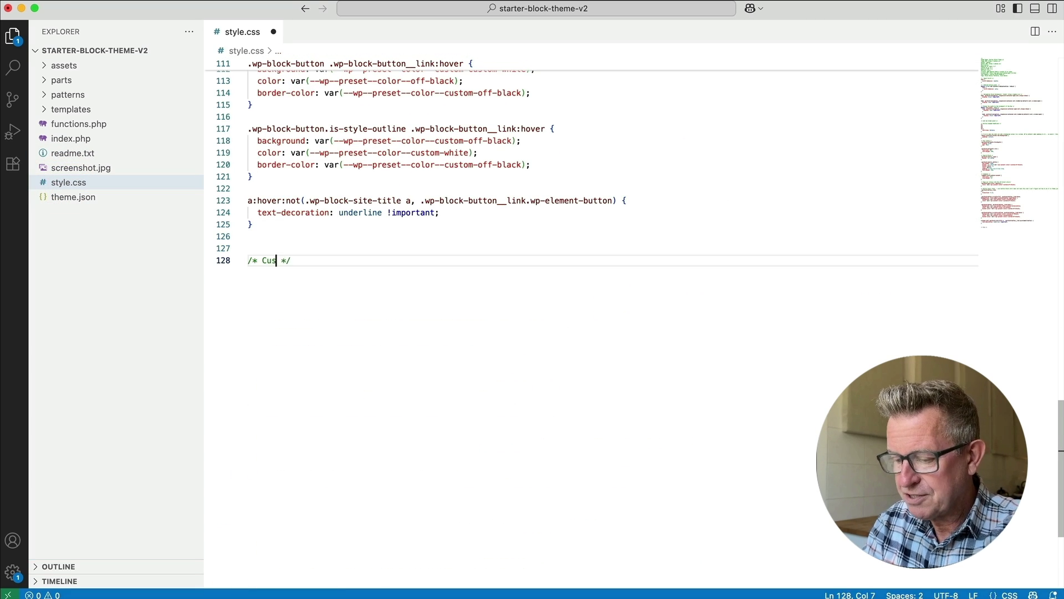
pyautogui.write('Custom')
pyautogui.press('super+Right')
pyautogui.press('Return')
pyautogui.press('Return')
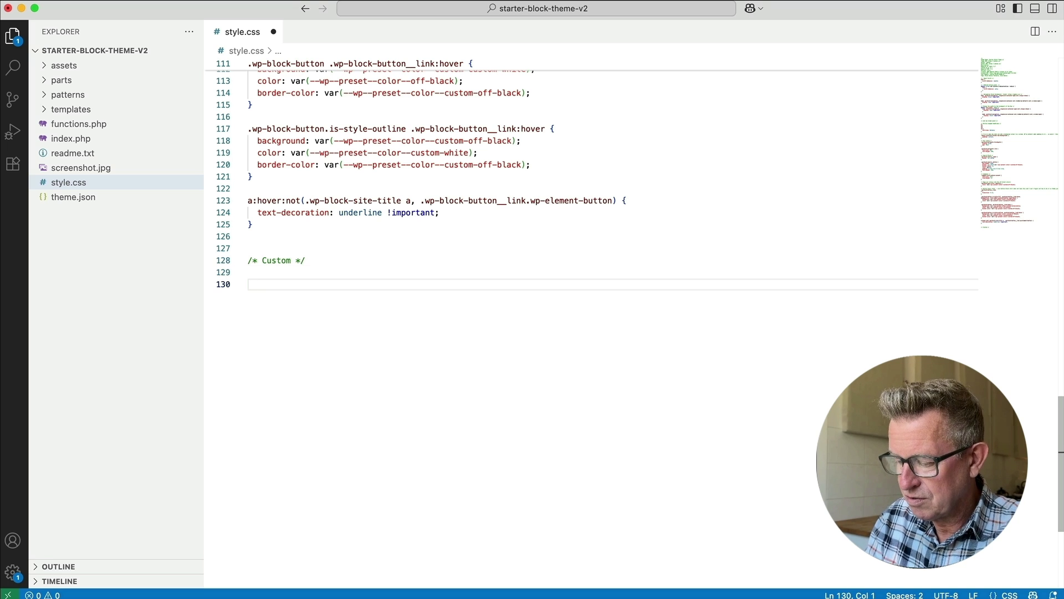
pyautogui.write('.col')
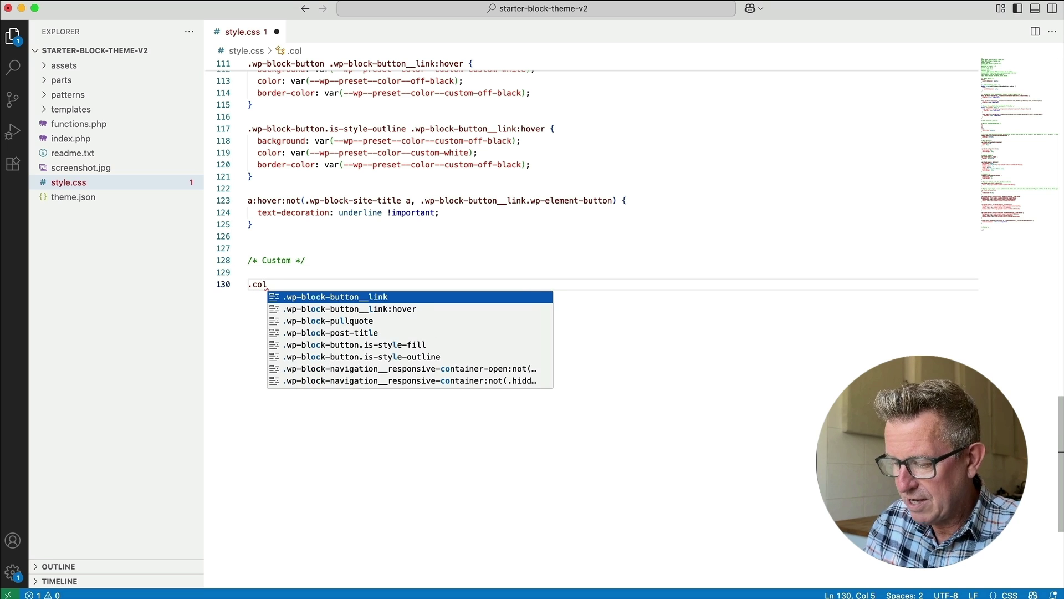
pyautogui.write('-red {')
pyautogui.press('Return')
pyautogui.write('co')
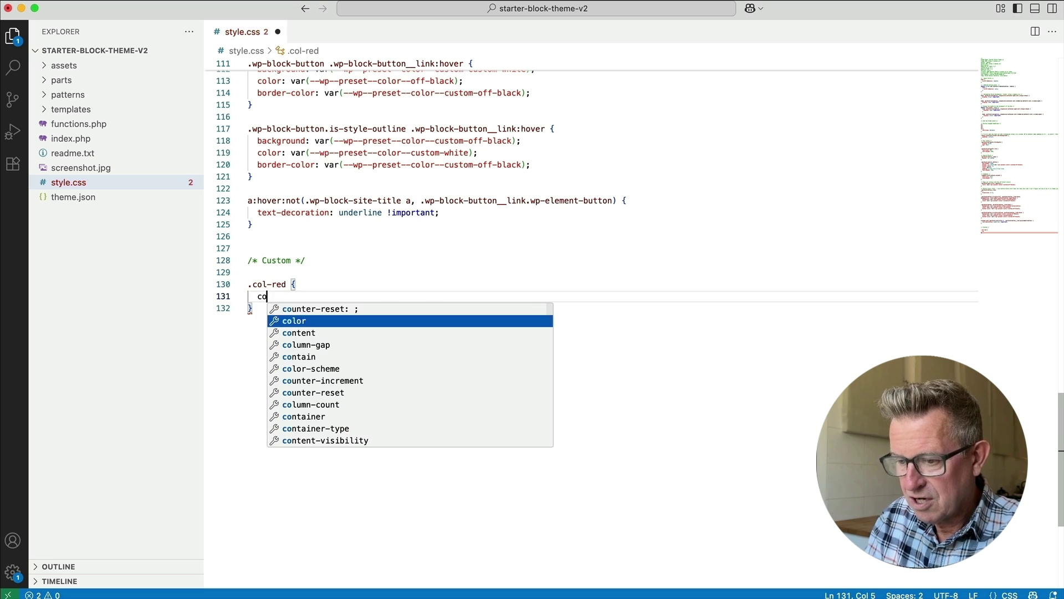
pyautogui.press('Return')
pyautogui.write('red;')
# Step: Save the stylesheet and save the WordPress page
pyautogui.press('super+Tab')
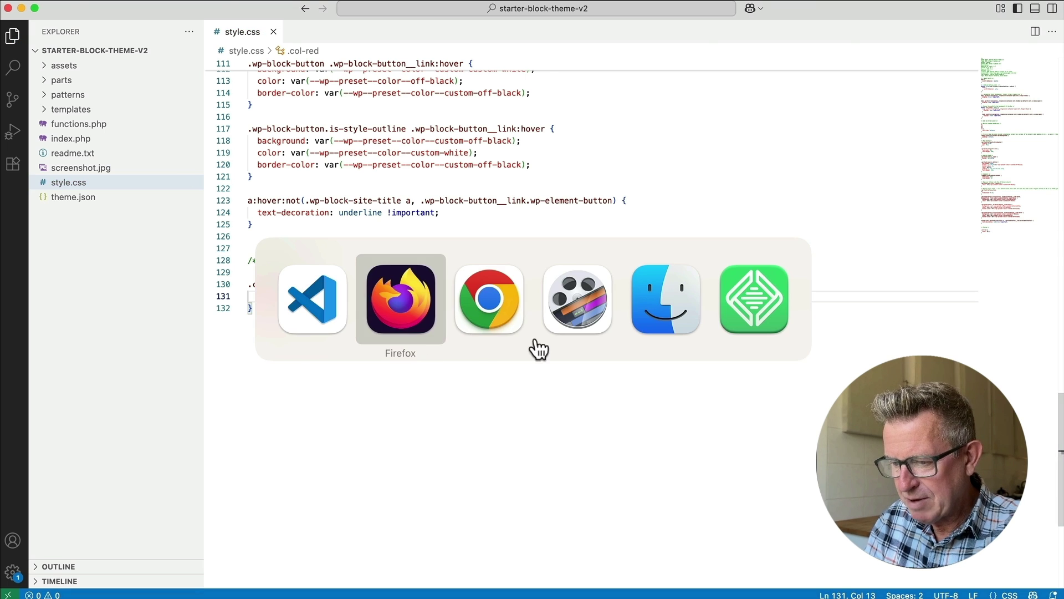
pyautogui.click(490, 360)
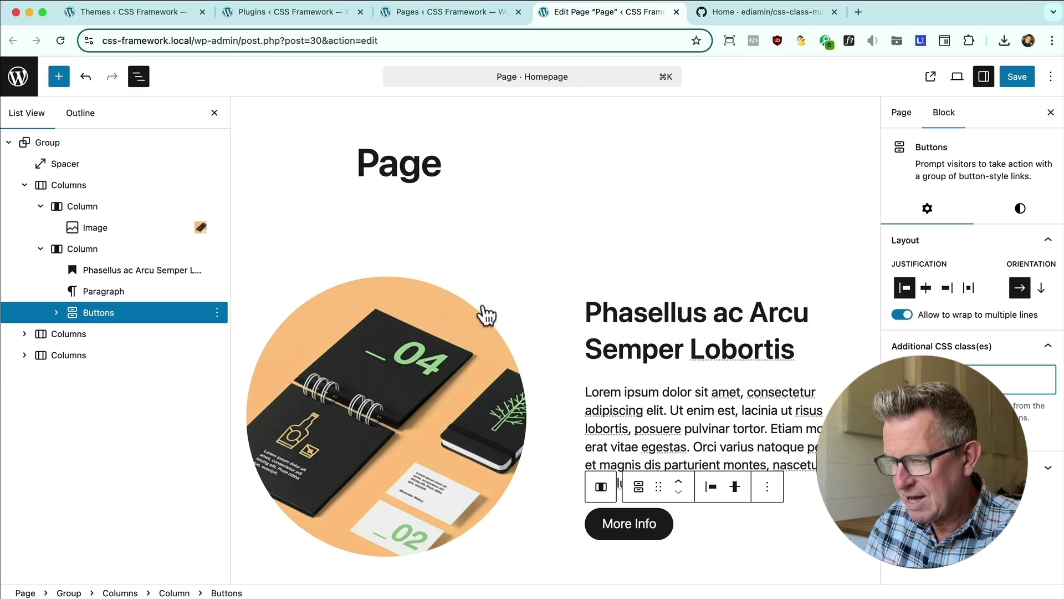
pyautogui.click(1016, 77)
# Step: Reload the live site in Firefox to see the red heading and paragraph, then return to the editor
pyautogui.press('super+Tab')
pyautogui.press('super+Tab')
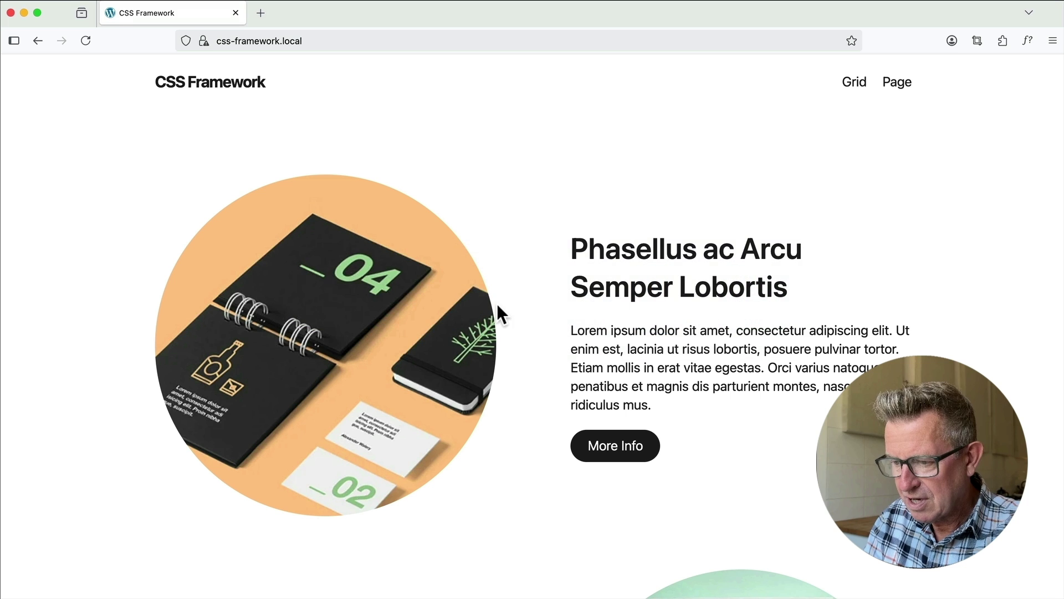
pyautogui.press('super+r')
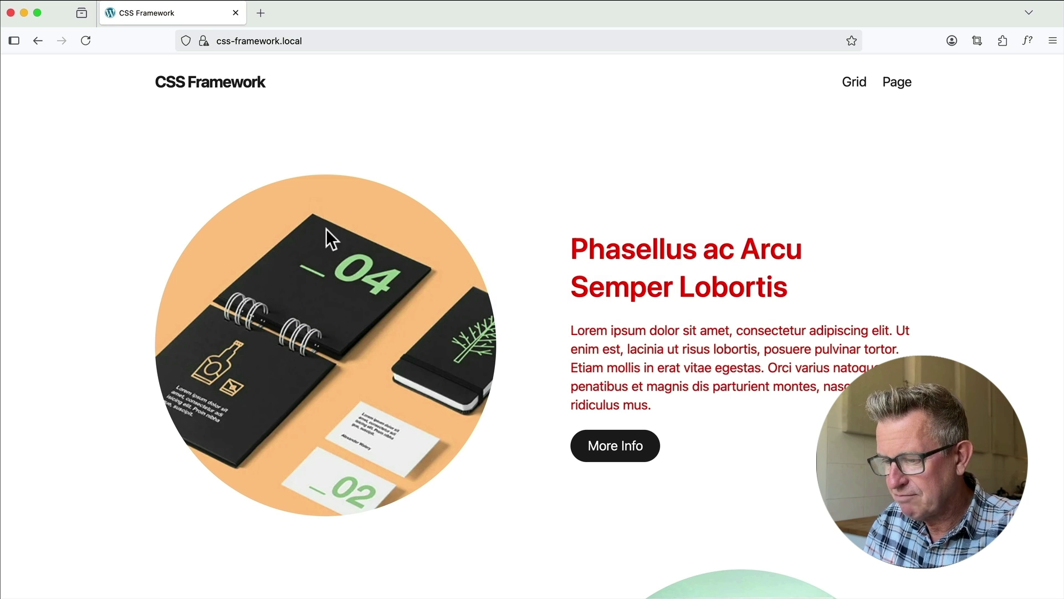
pyautogui.press('super+Tab')
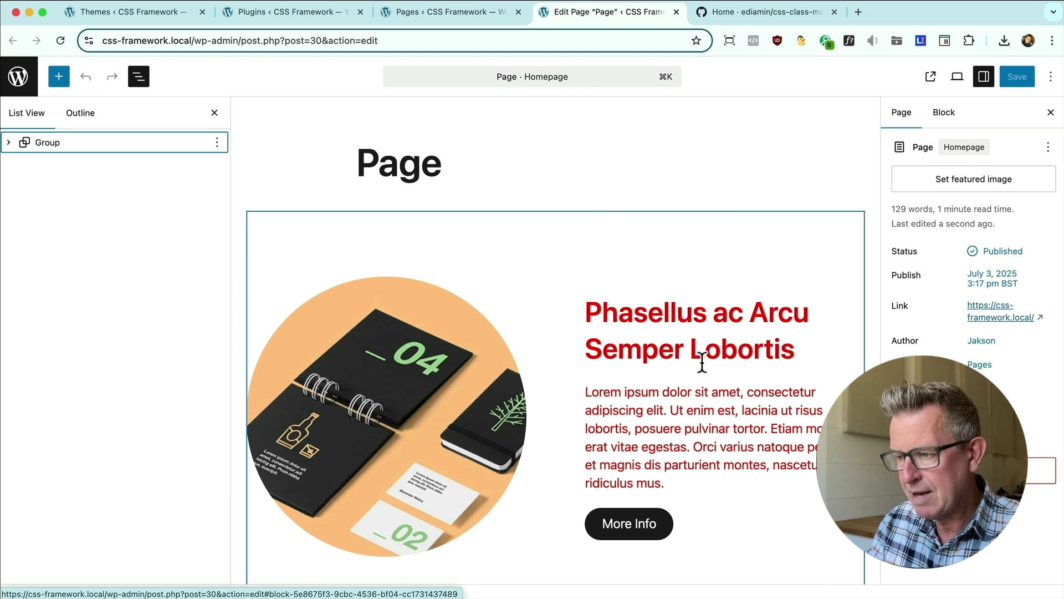
# Step: Remove col-red from the paragraph so its text turns black, leaving the heading red
pyautogui.click(703, 410)
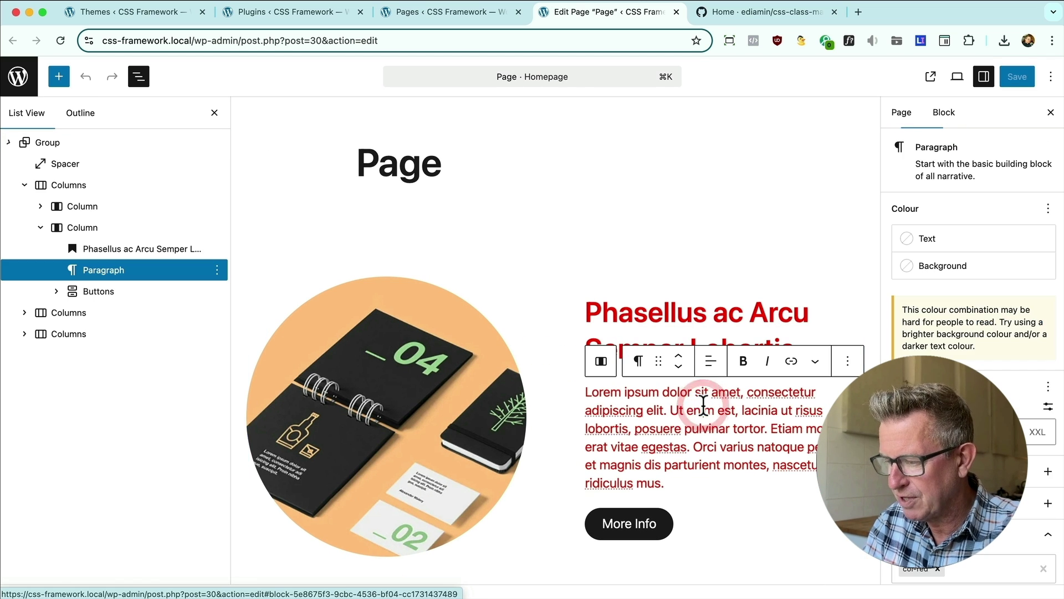
pyautogui.click(1044, 481)
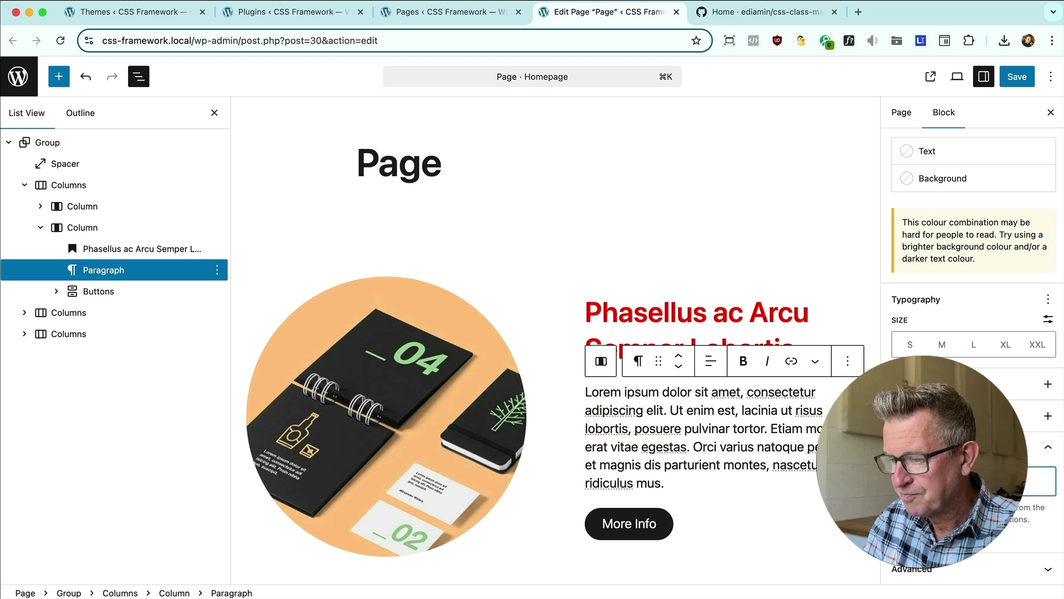
pyautogui.click(750, 315)
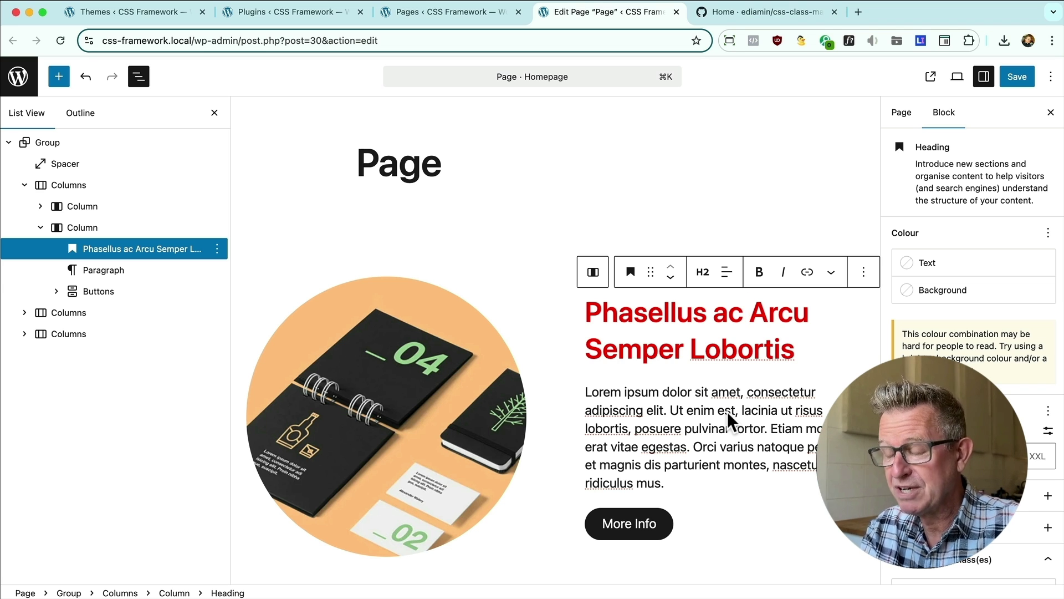
pyautogui.moveTo(568, 338)
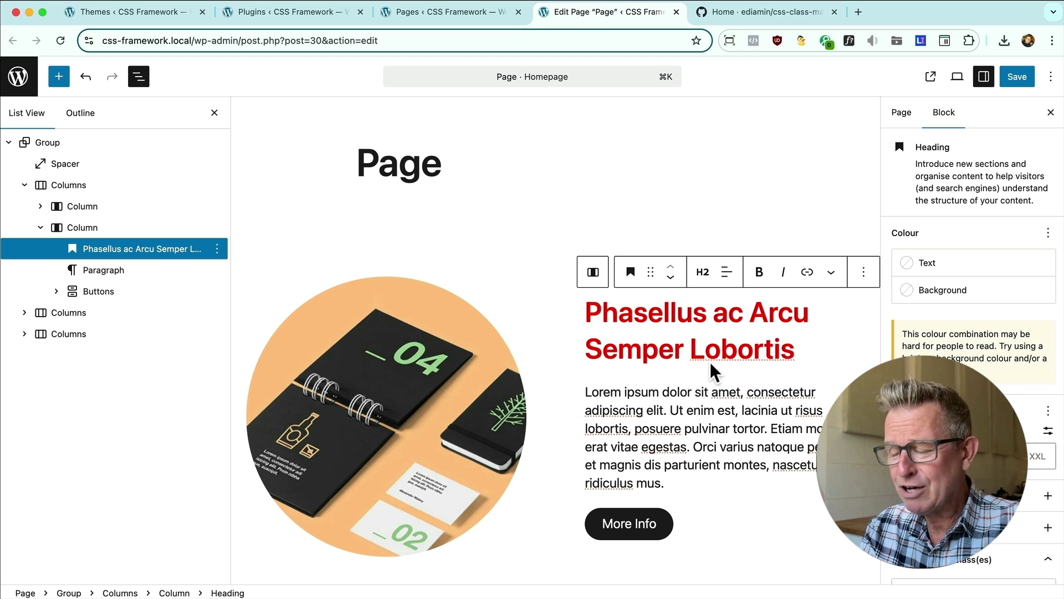
pyautogui.press('super+Tab')
pyautogui.press('super+Tab')
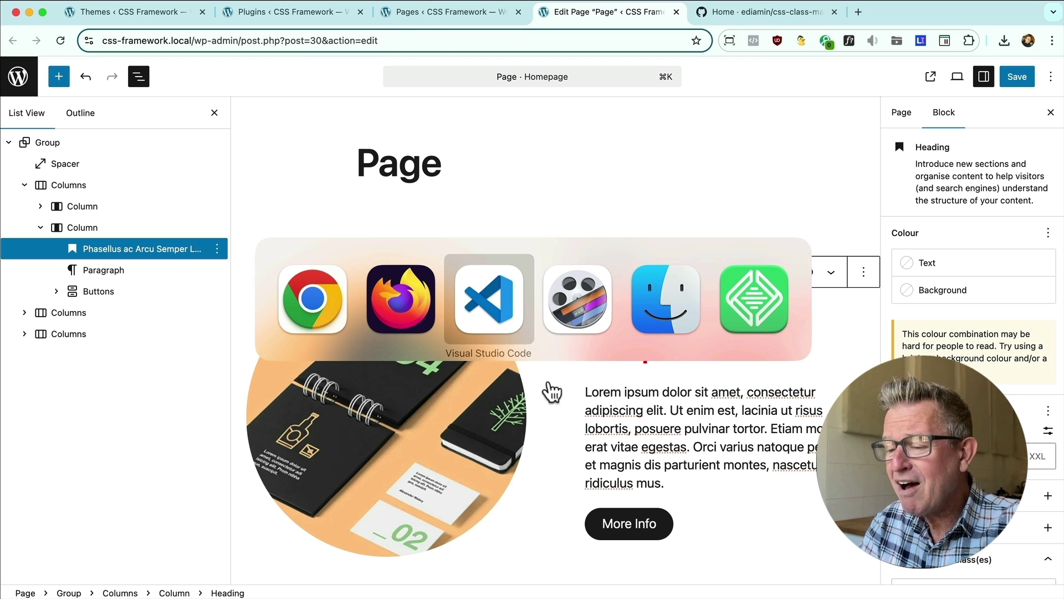
# Step: Bring the jksn-css-framework project window to the front in VS Code
pyautogui.click(490, 310)
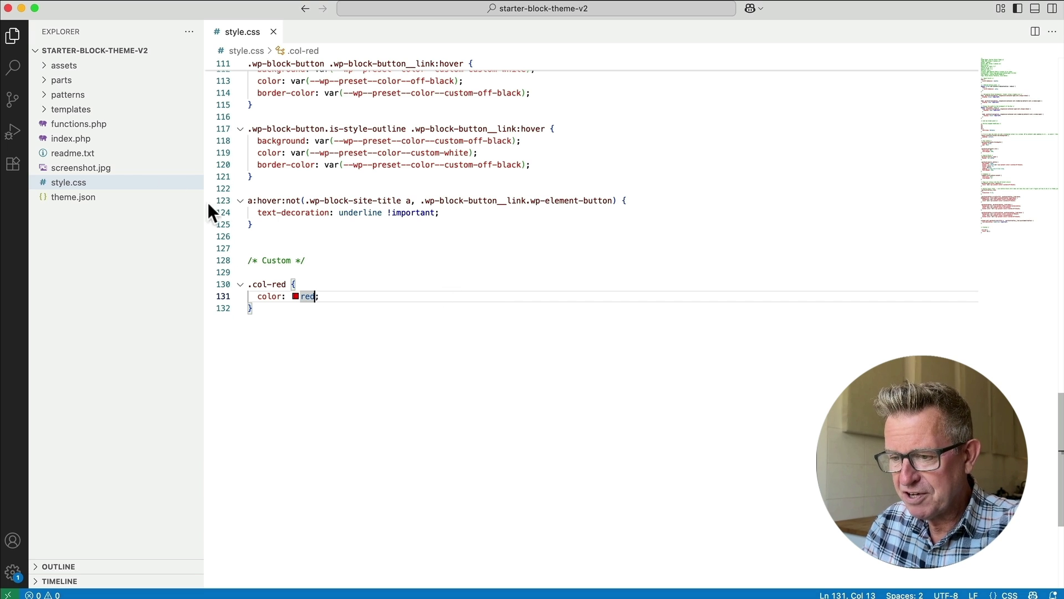
pyautogui.click(141, 339)
pyautogui.press('super+grave')
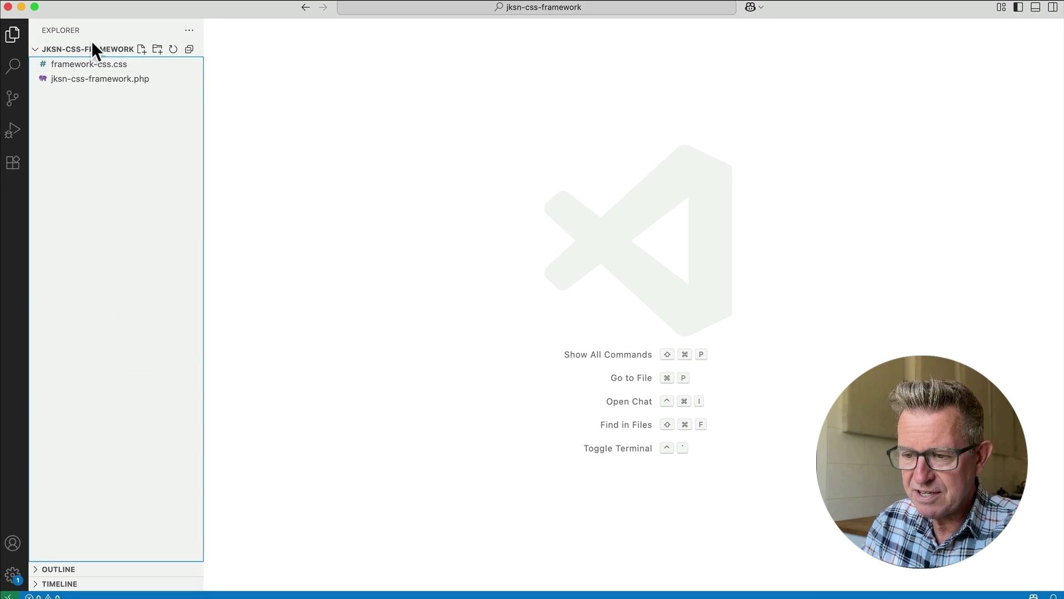
# Step: Search the installed plugins for 'jaks' to find Jakson CSS Framework, then return to VS Code
pyautogui.press('super+Tab')
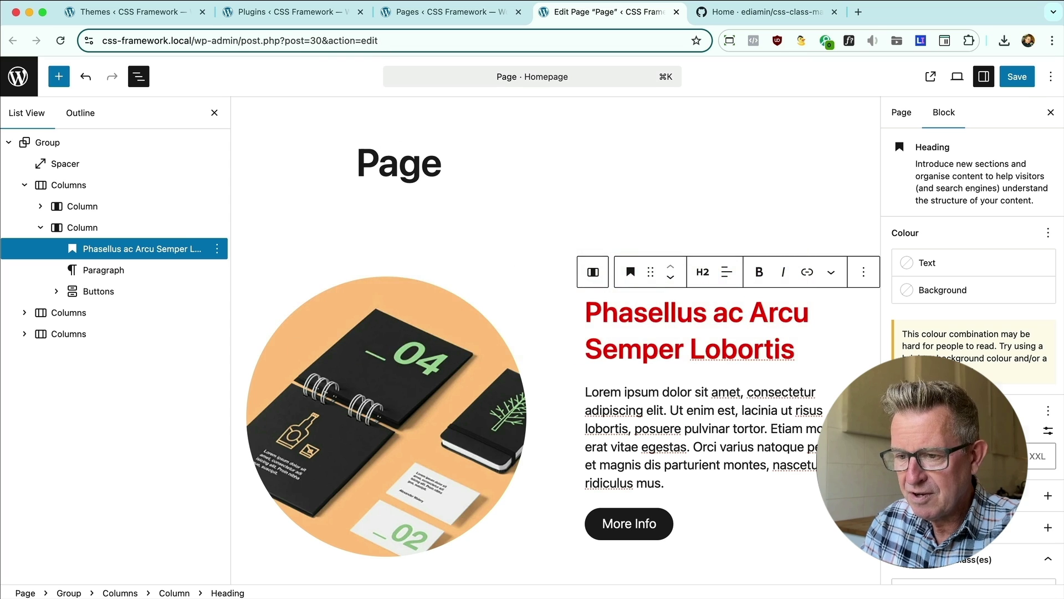
pyautogui.press('super+1')
pyautogui.click(271, 11)
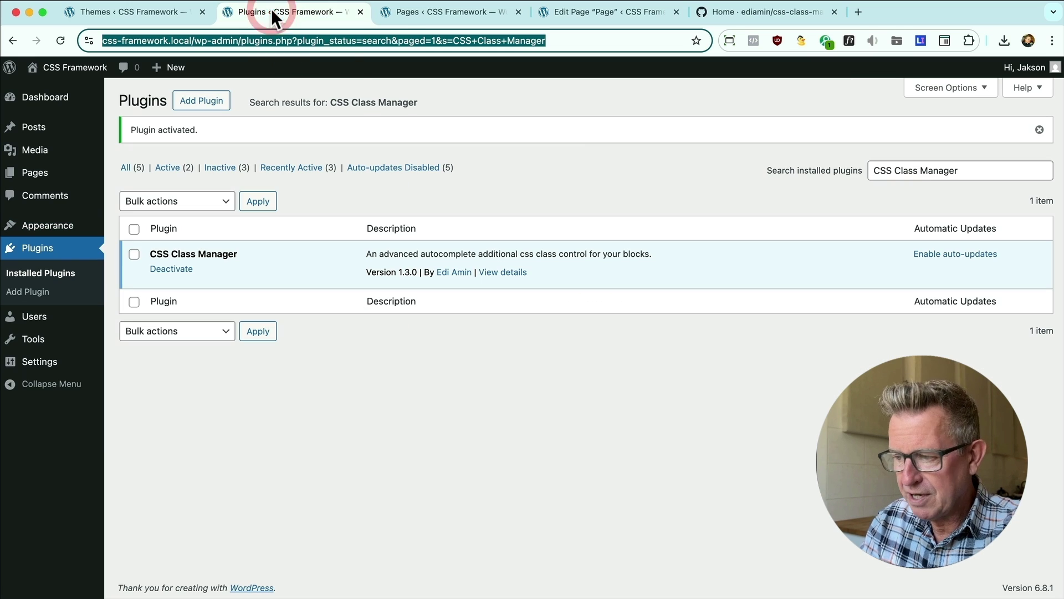
pyautogui.click(930, 179)
pyautogui.press('super+a')
pyautogui.write('jaks')
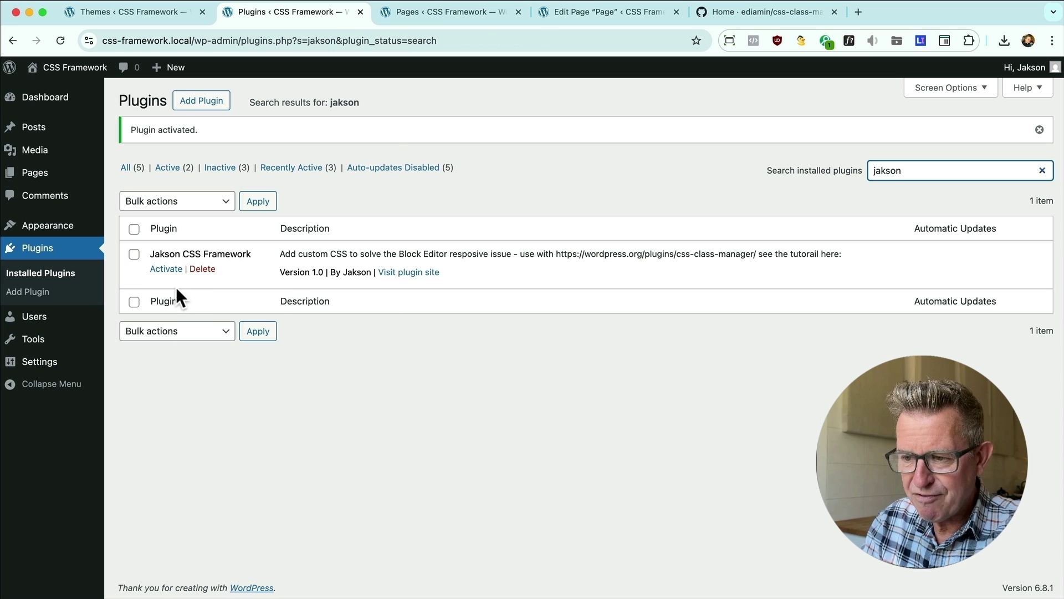
pyautogui.press('super+Tab')
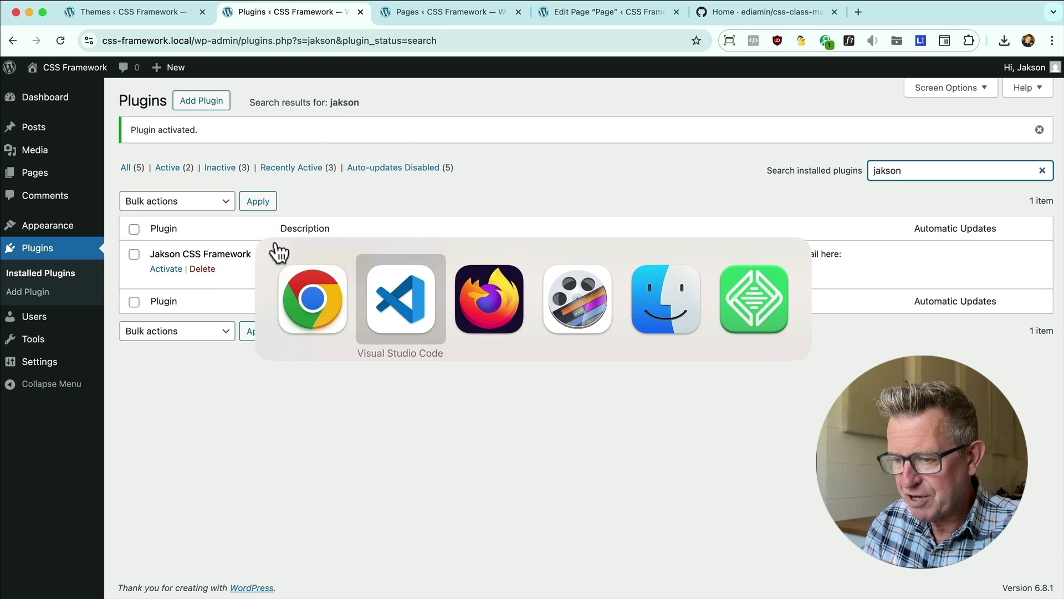
pyautogui.click(401, 314)
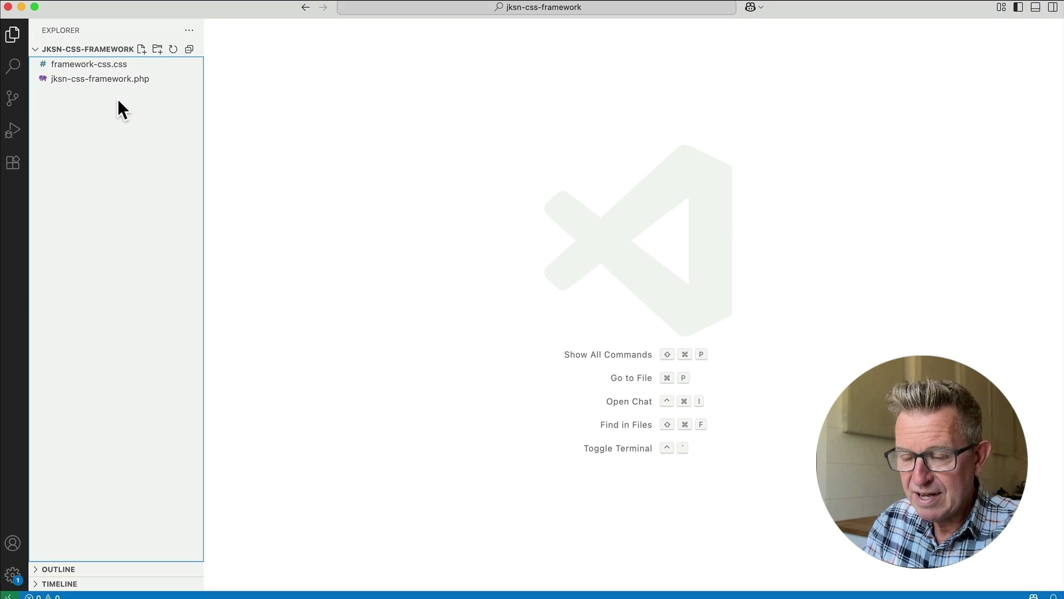
pyautogui.click(65, 65)
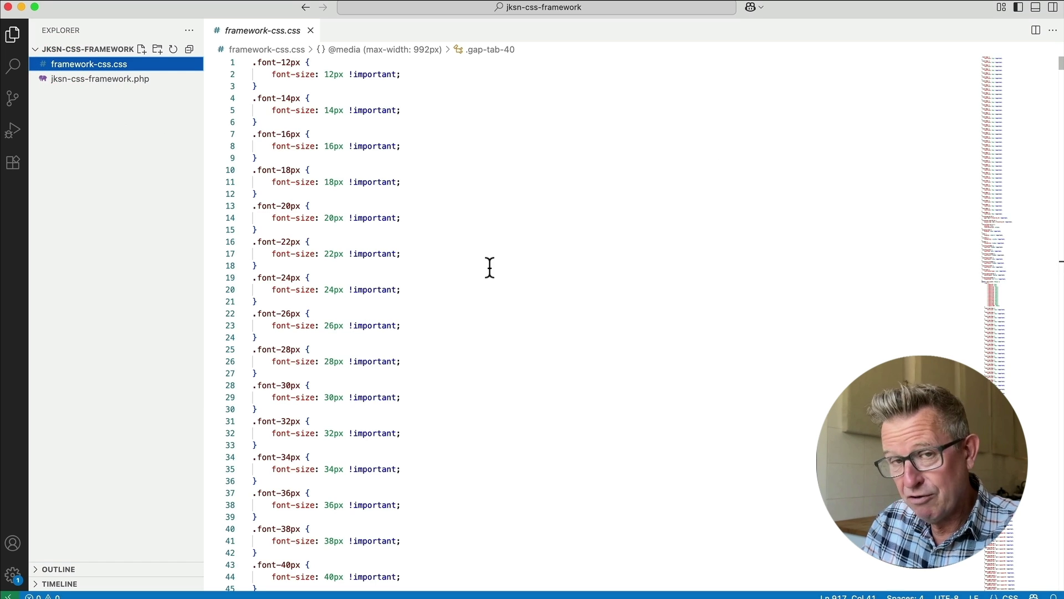
pyautogui.scroll(-20, 489, 268)
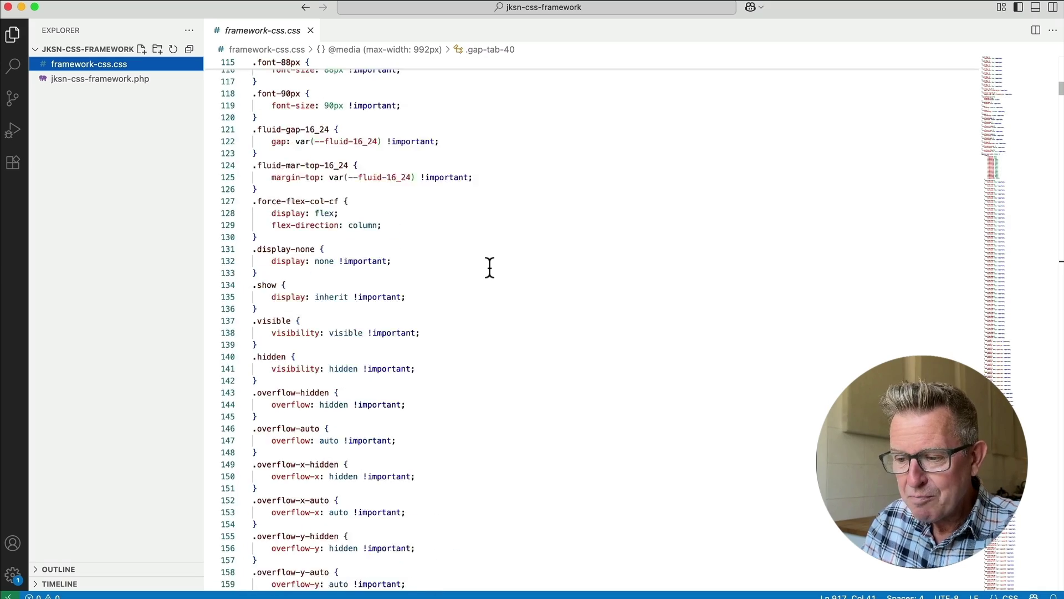
pyautogui.scroll(-9, 489, 267)
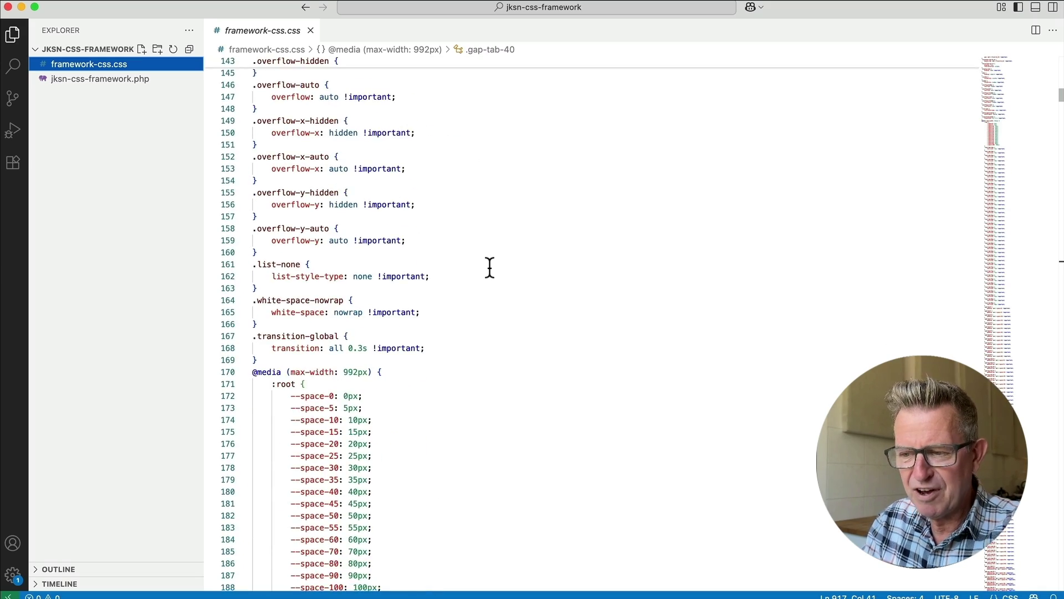
pyautogui.scroll(-20, 489, 267)
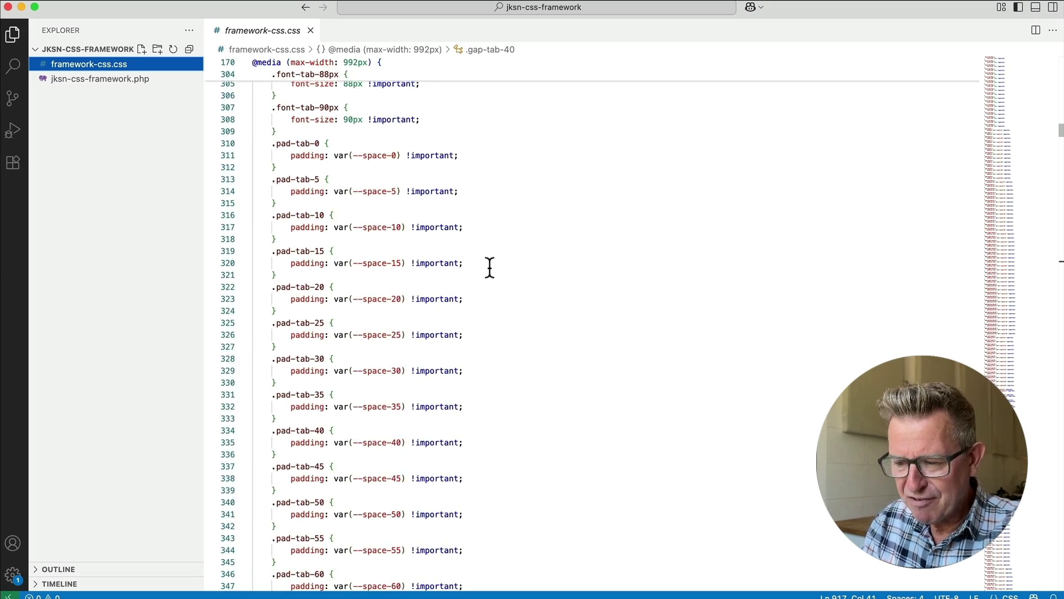
pyautogui.scroll(-20, 489, 267)
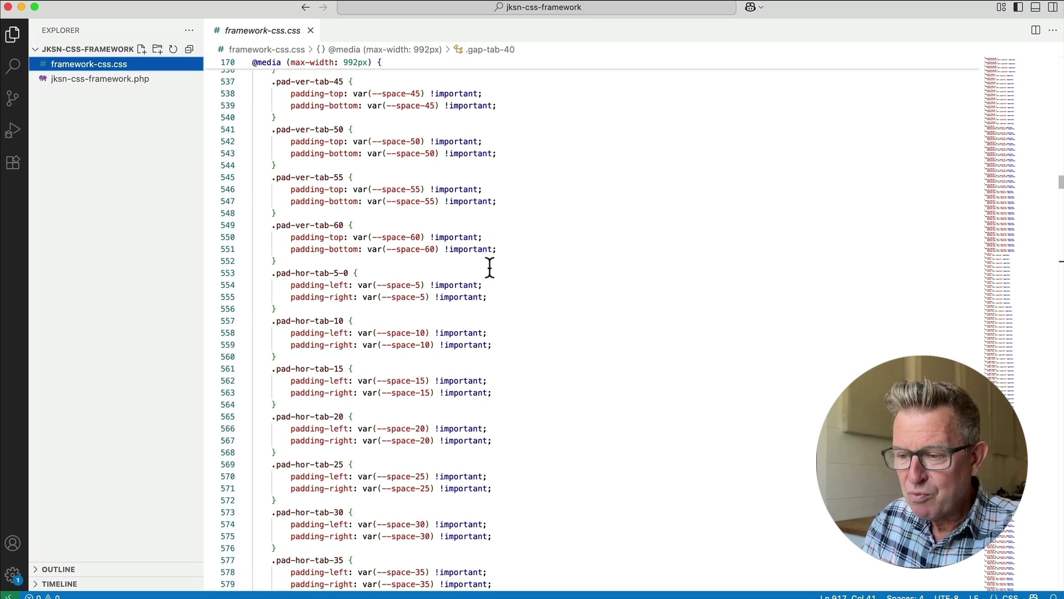
pyautogui.scroll(-20, 490, 267)
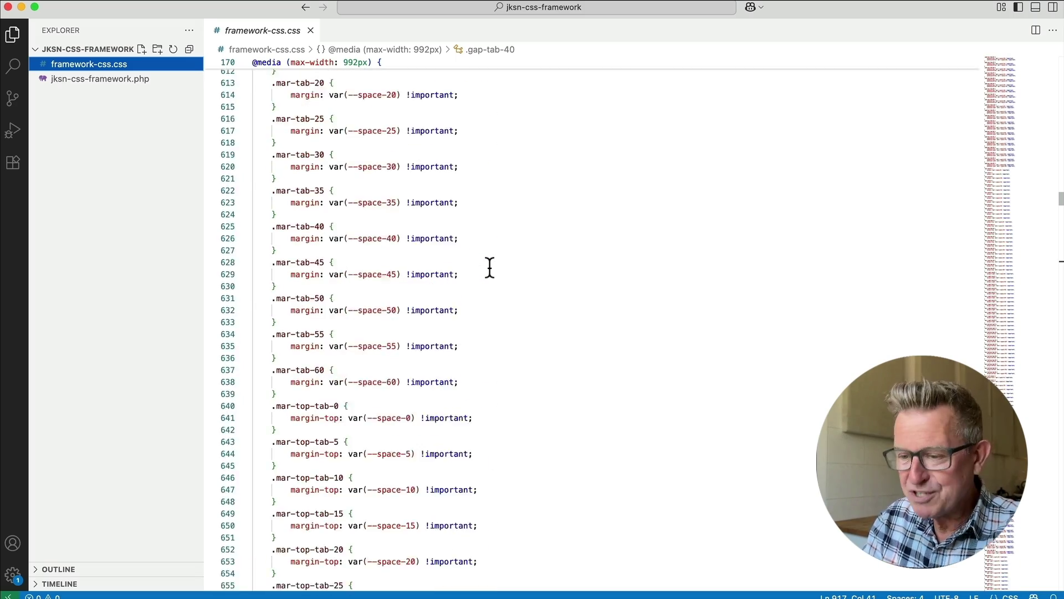
pyautogui.scroll(-20, 489, 267)
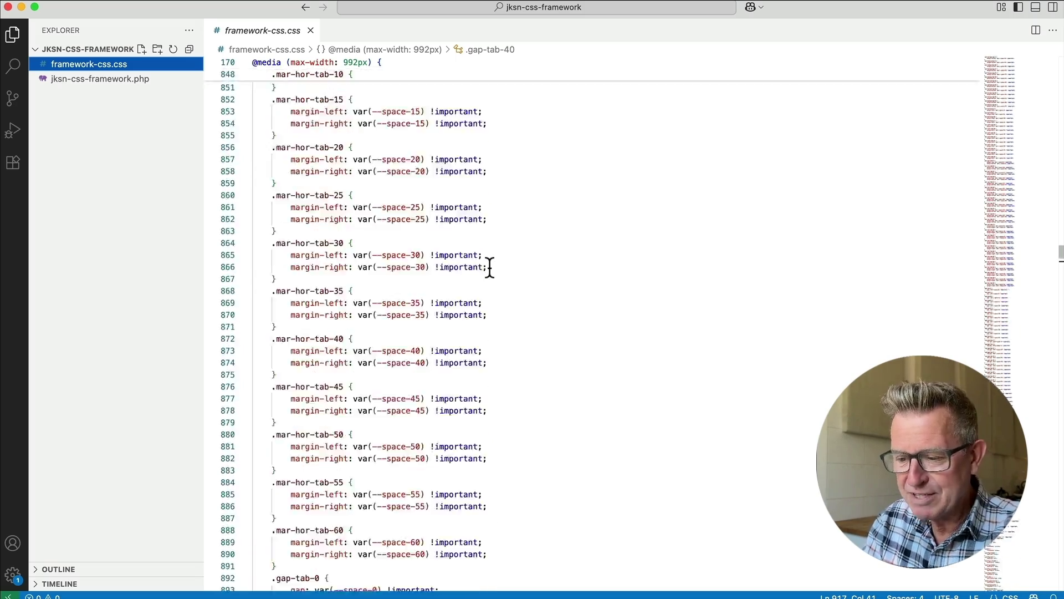
pyautogui.scroll(-9, 489, 267)
pyautogui.scroll(10, 489, 267)
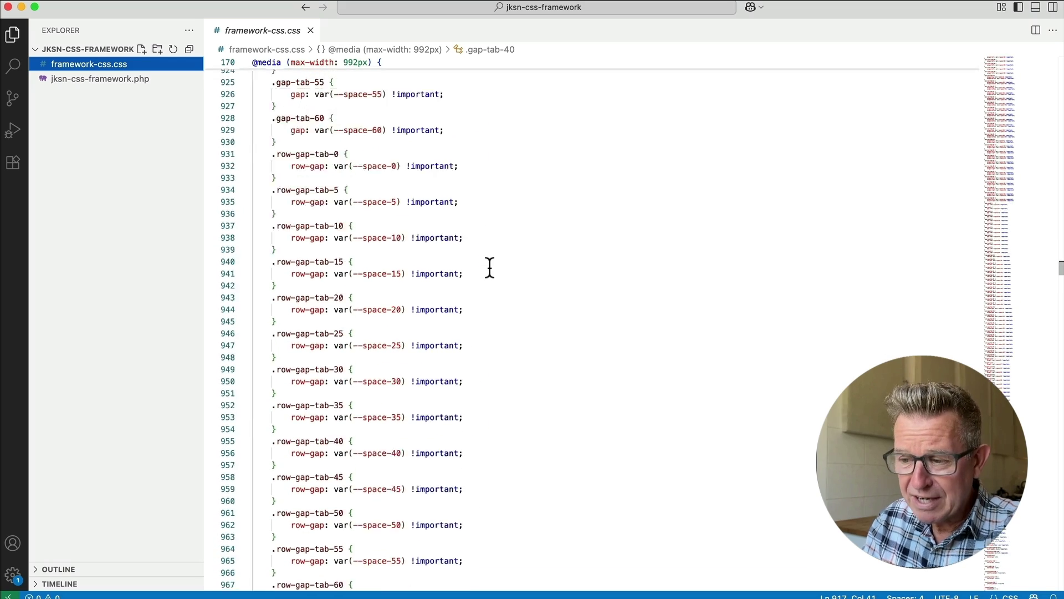
pyautogui.scroll(-20, 601, 305)
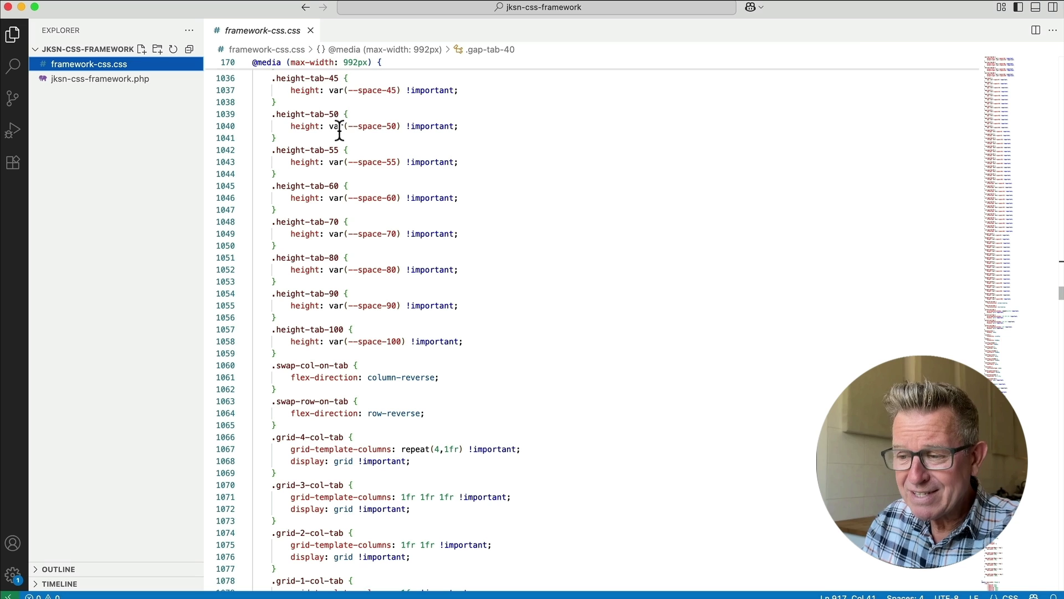
pyautogui.moveTo(339, 131)
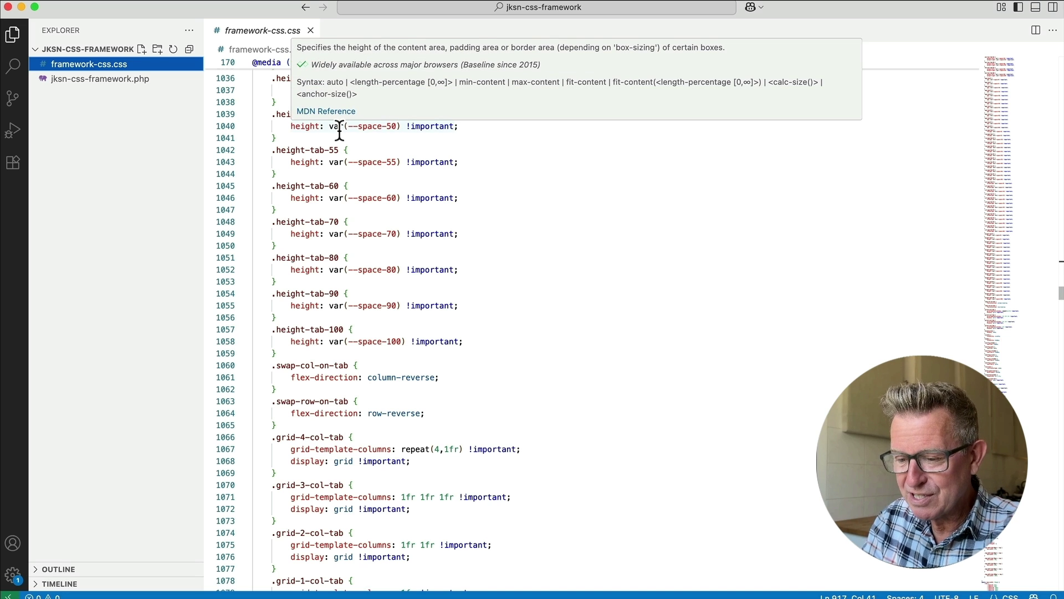
pyautogui.scroll(-5, 339, 131)
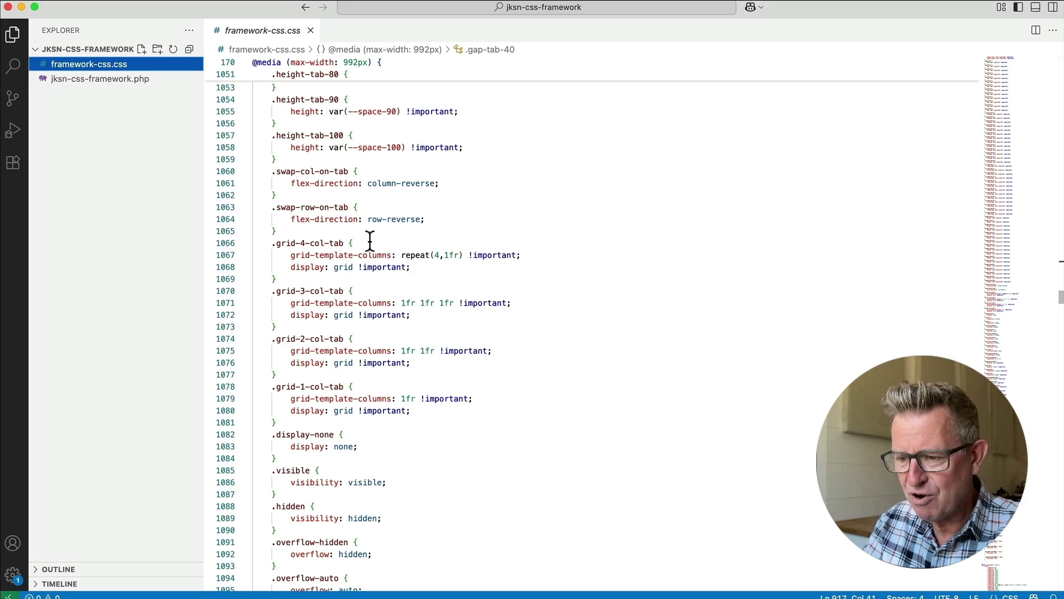
pyautogui.scroll(-15, 370, 240)
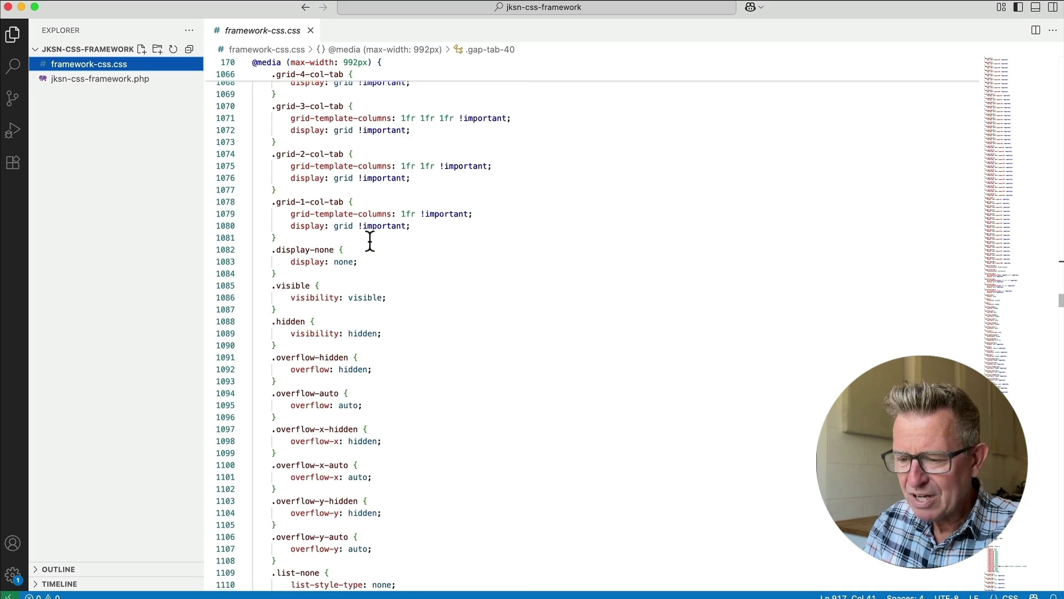
pyautogui.scroll(-14, 370, 240)
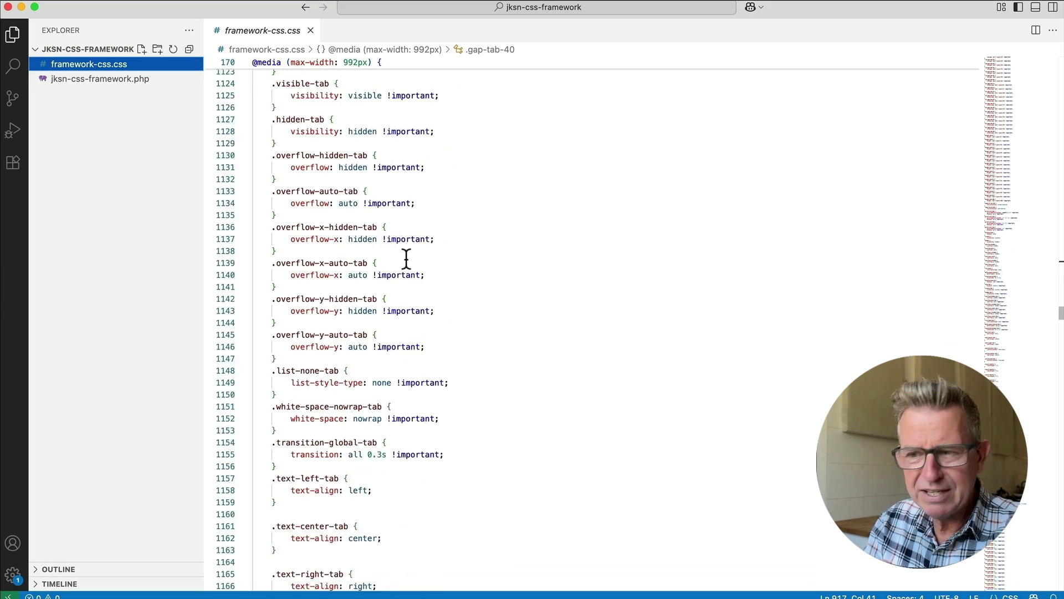
pyautogui.scroll(-9, 406, 258)
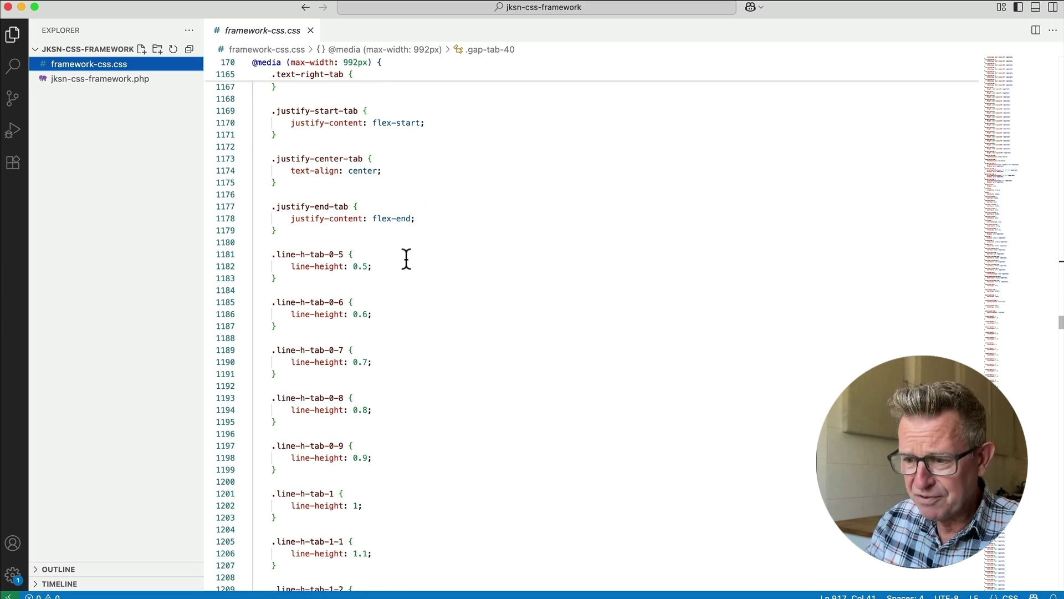
pyautogui.scroll(-20, 407, 258)
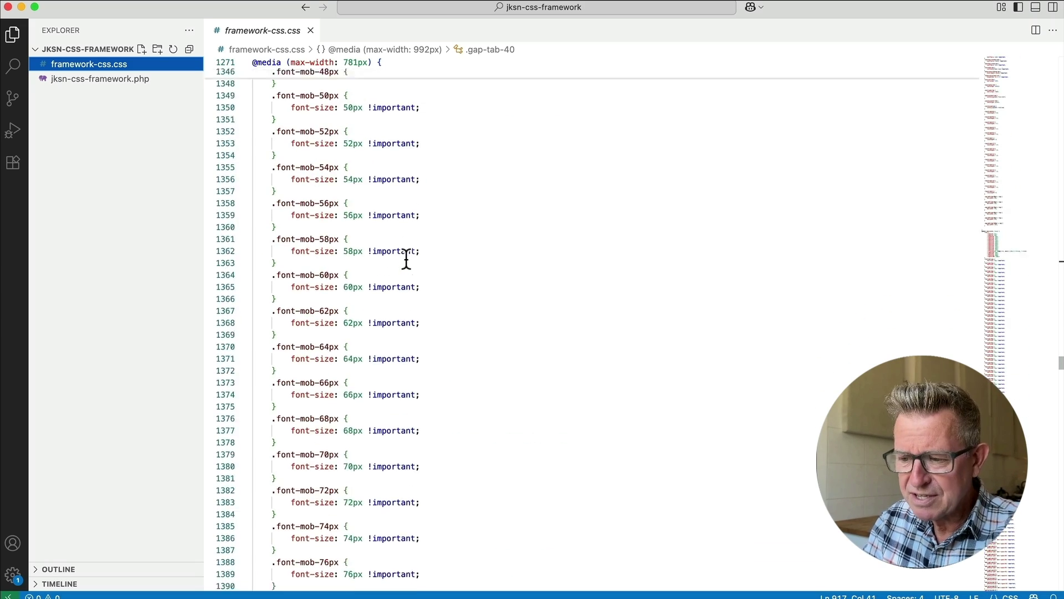
pyautogui.scroll(-20, 406, 259)
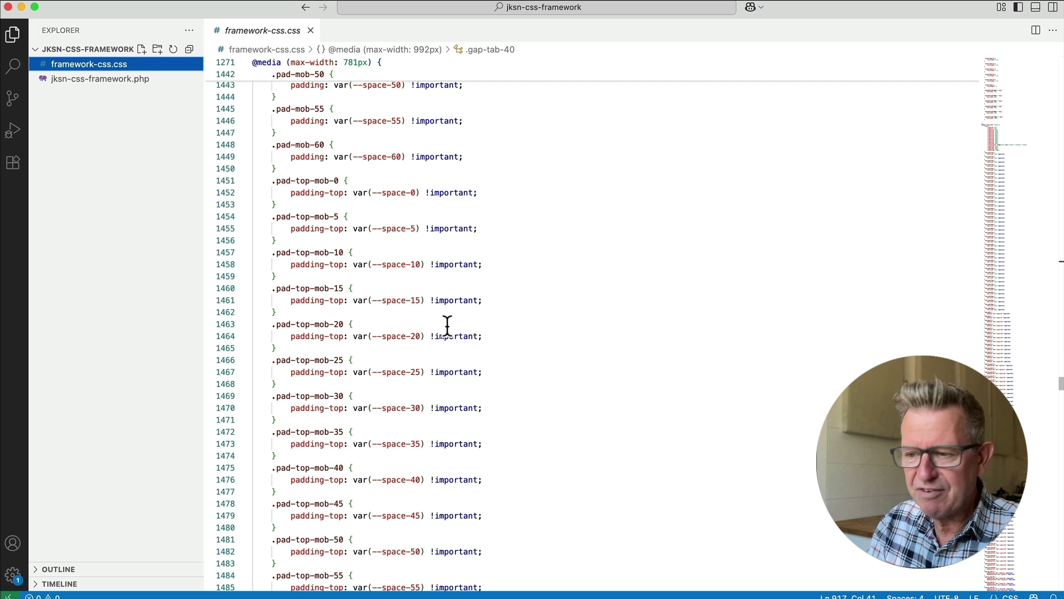
pyautogui.scroll(-20, 403, 284)
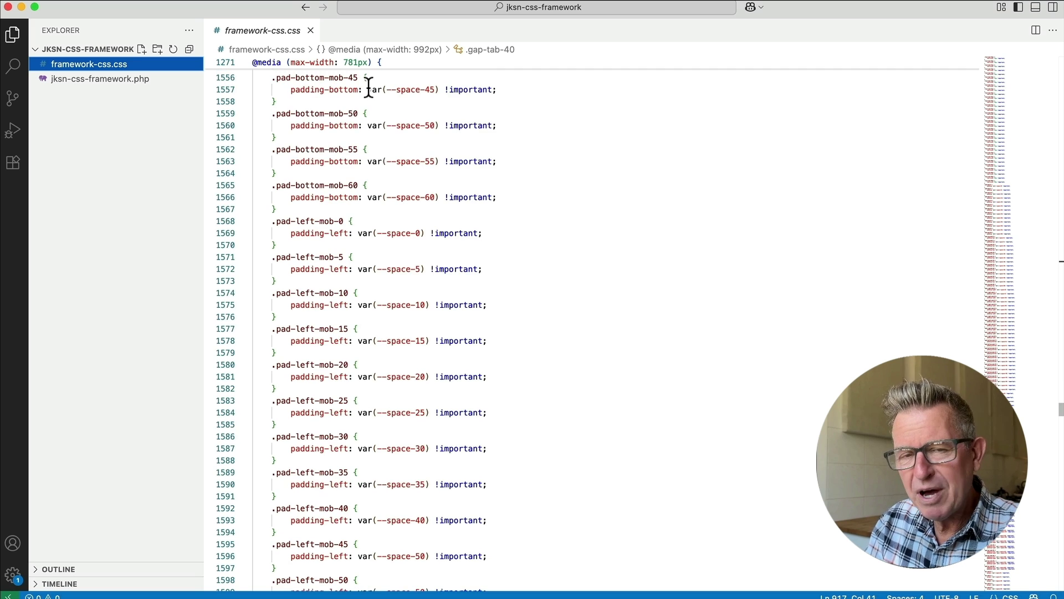
pyautogui.moveTo(484, 195)
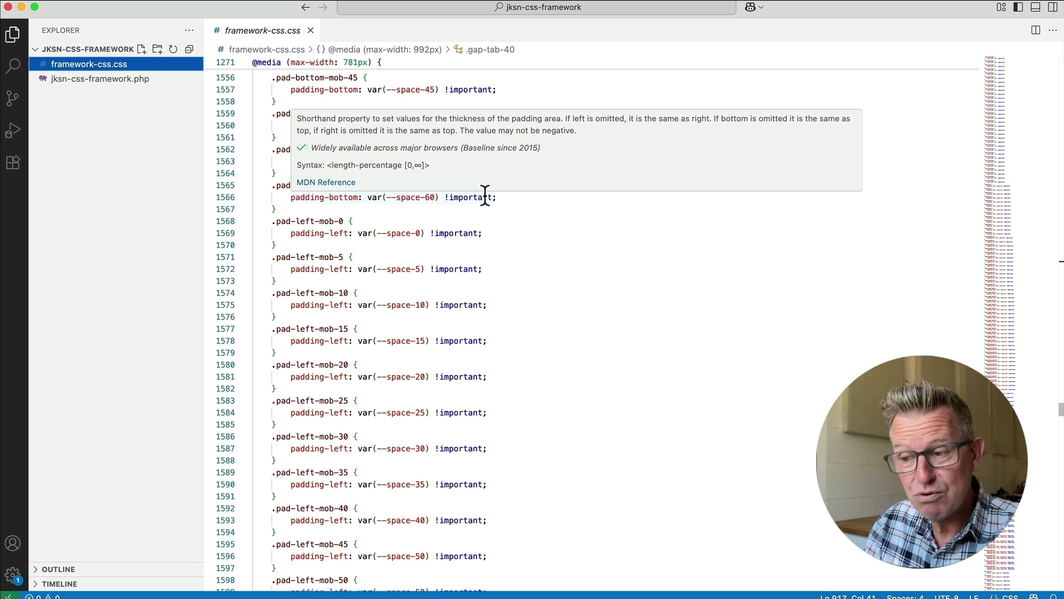
pyautogui.scroll(-10, 486, 196)
pyautogui.press('super+Tab')
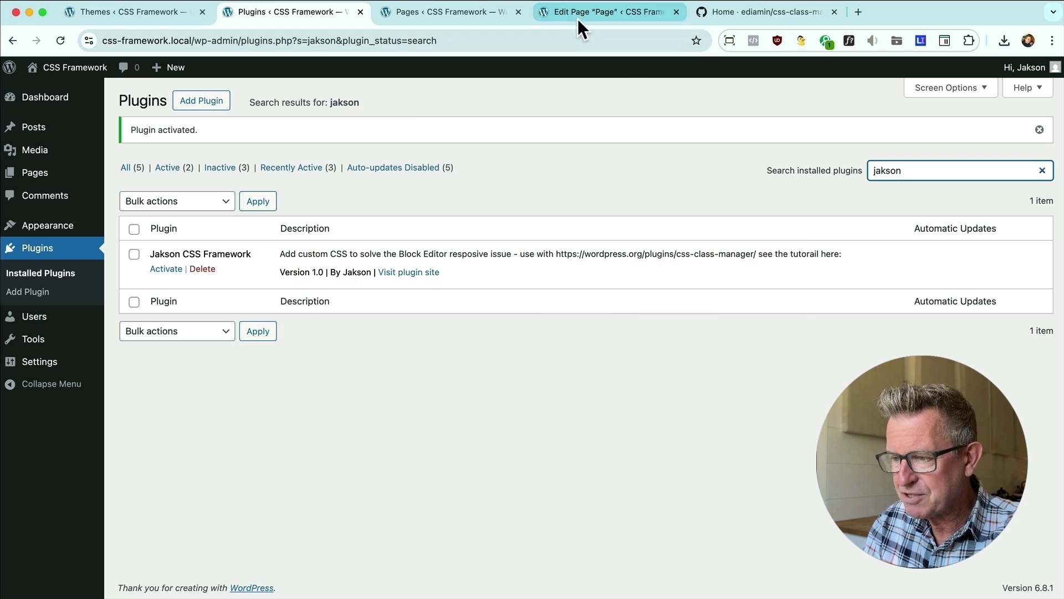
# Step: Strip the col-red, this and that classes from the Homepage heading and save the page
pyautogui.click(619, 11)
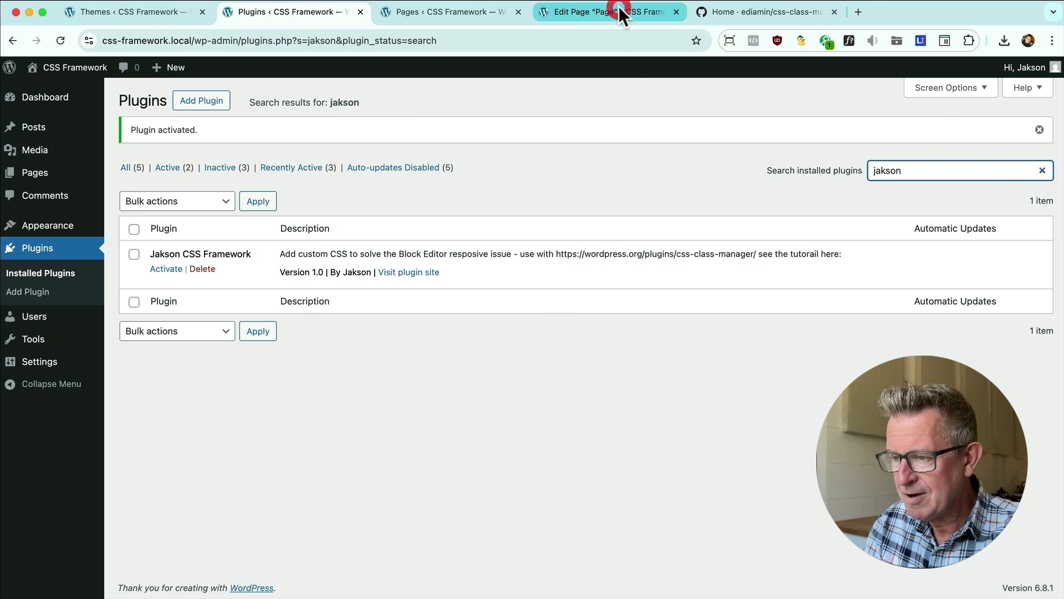
pyautogui.press('super+r')
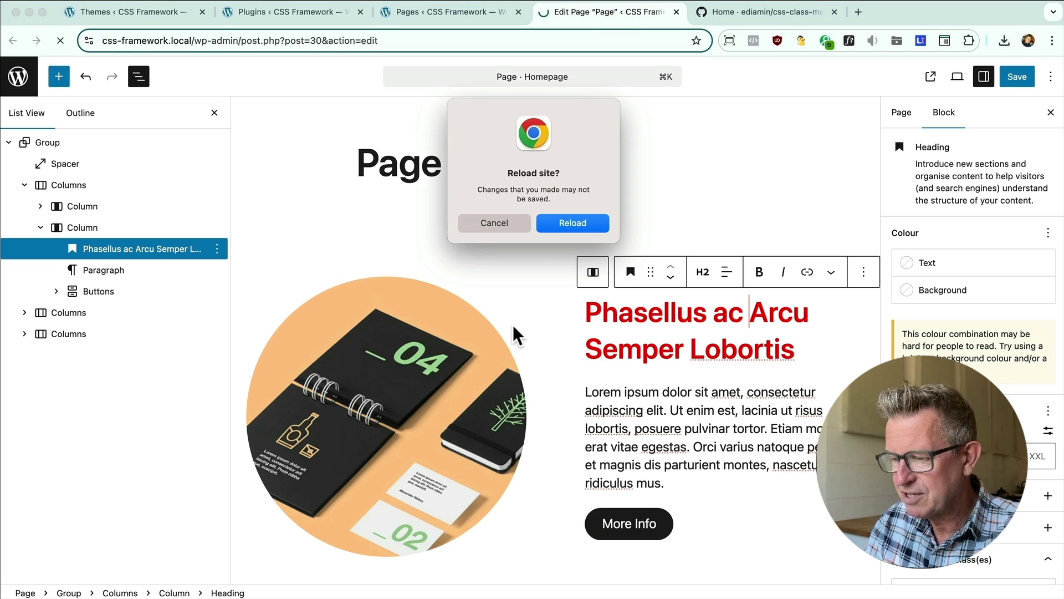
pyautogui.click(504, 221)
pyautogui.click(748, 337)
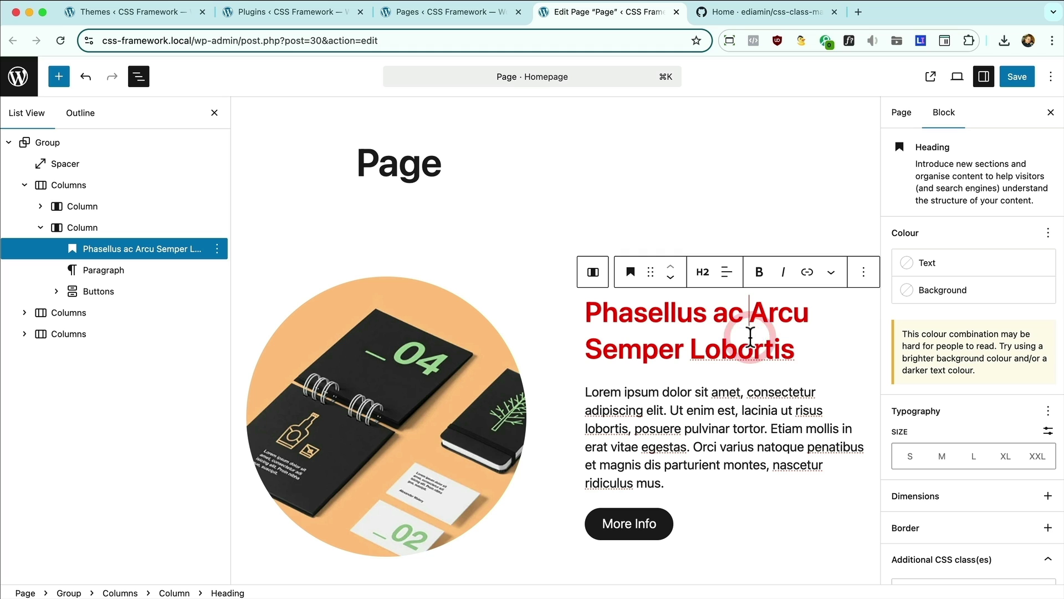
pyautogui.scroll(-3, 826, 362)
pyautogui.scroll(-2, 1004, 404)
pyautogui.click(1007, 480)
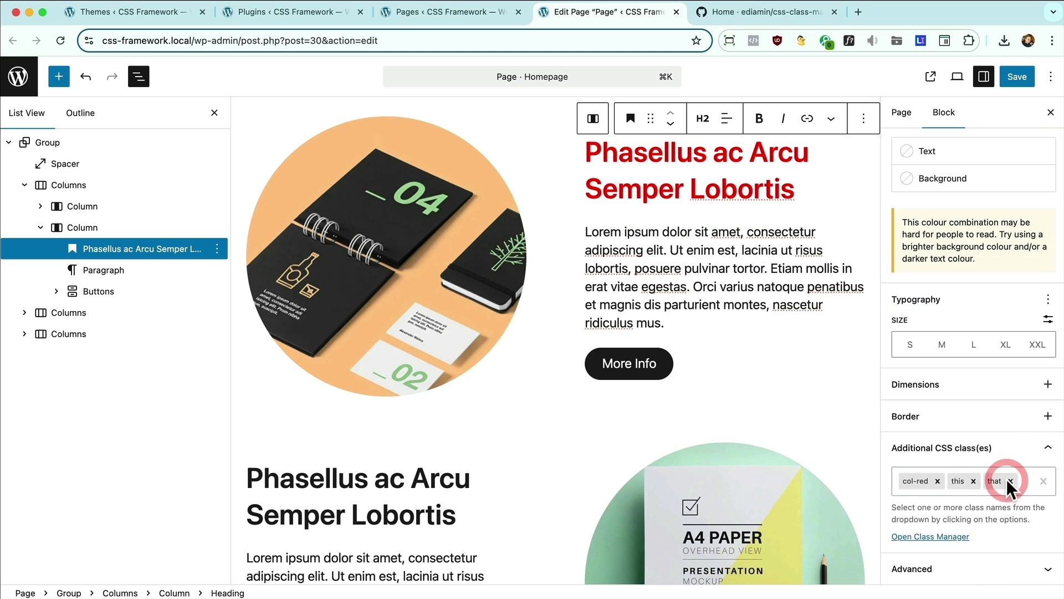
pyautogui.click(973, 480)
pyautogui.click(1017, 76)
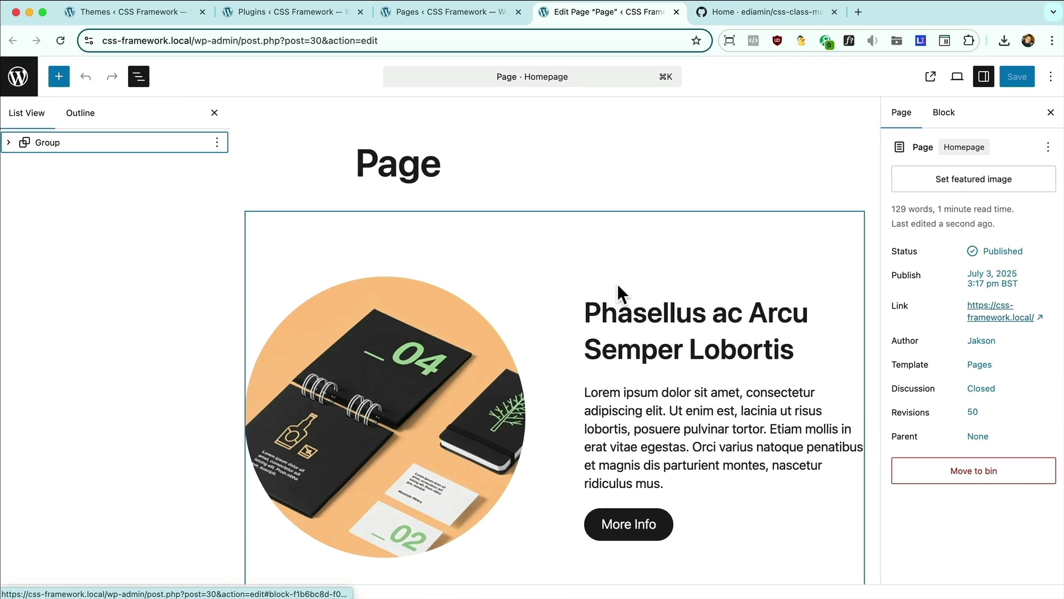
# Step: Activate the Jakson CSS Framework plugin on the Plugins page
pyautogui.click(705, 326)
pyautogui.scroll(-1, 940, 527)
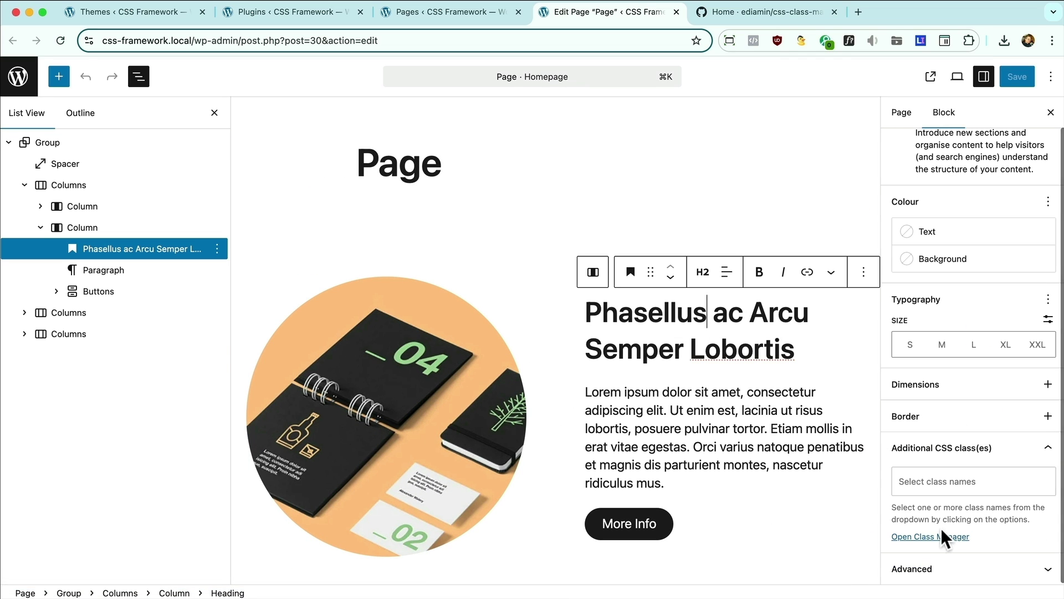
pyautogui.click(926, 537)
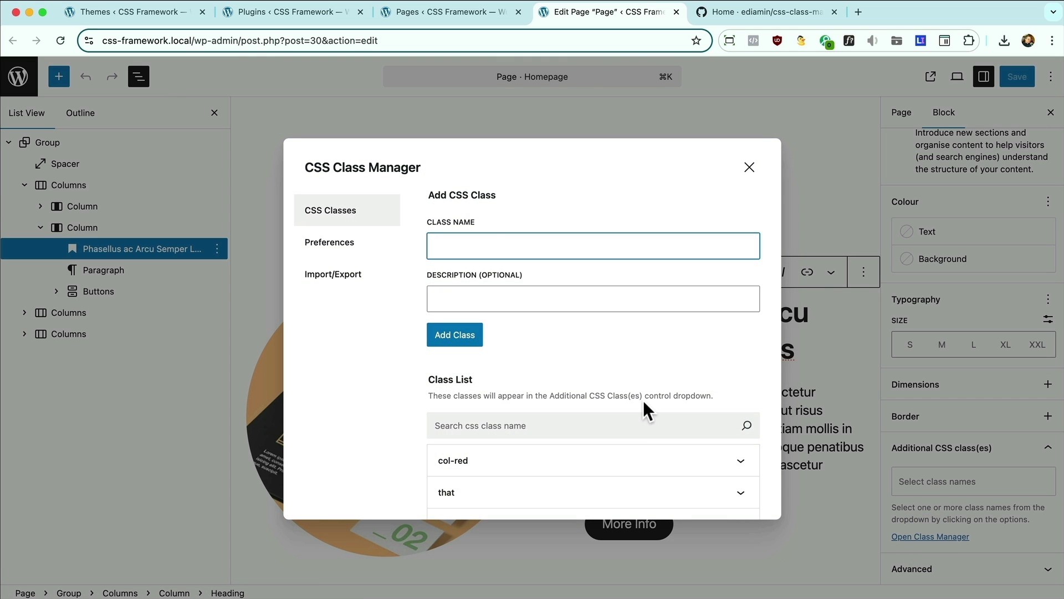
pyautogui.click(363, 21)
pyautogui.click(162, 268)
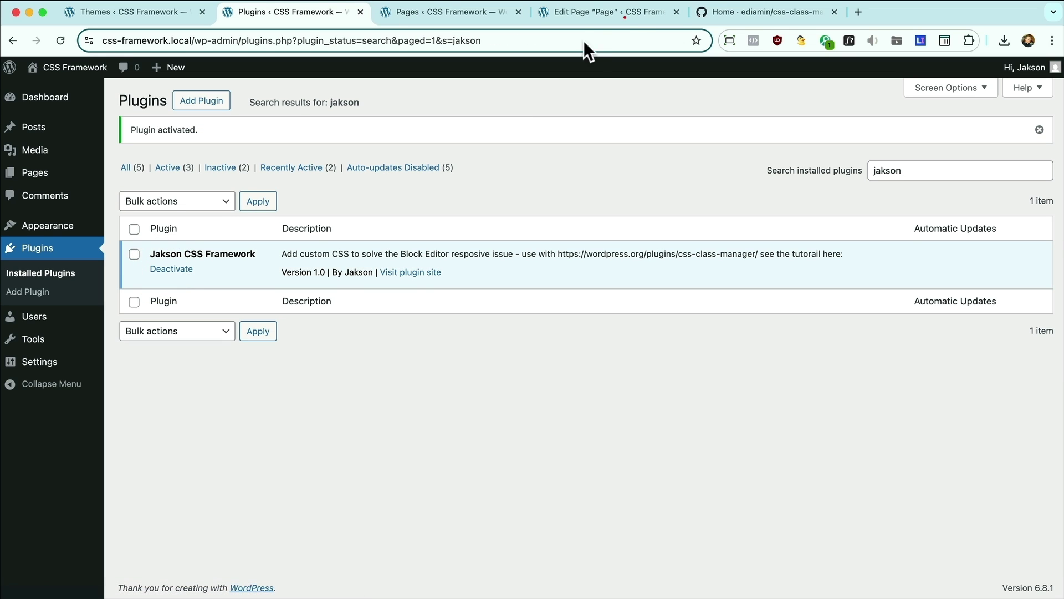
pyautogui.click(624, 16)
# Step: Browse the CSS Class Manager for new framework classes like col-gap-tab-45, font-tab-22px and gap-mob-5
pyautogui.click(796, 443)
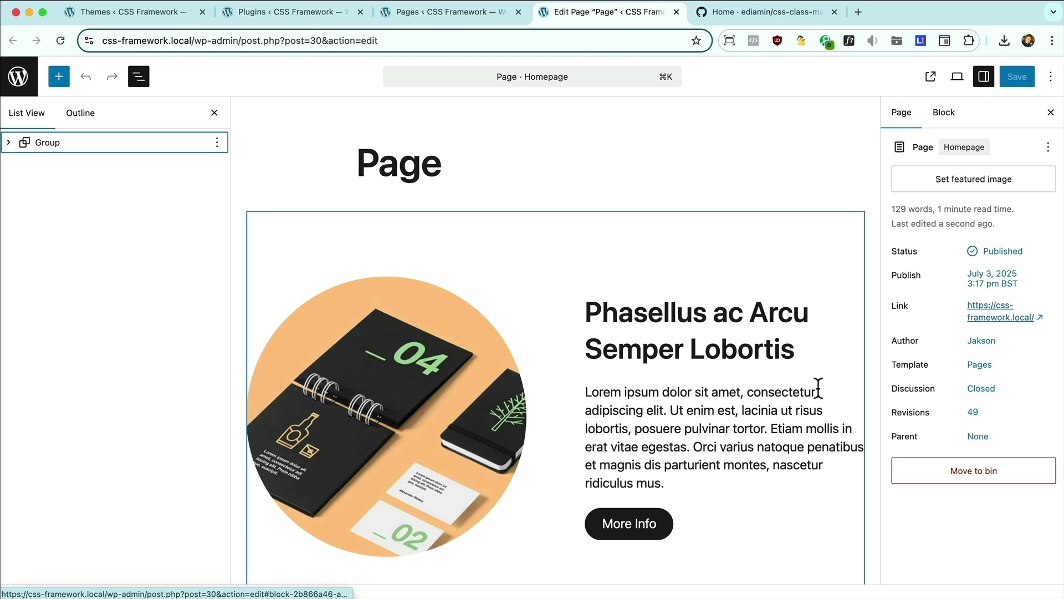
pyautogui.click(705, 348)
pyautogui.scroll(-1, 950, 459)
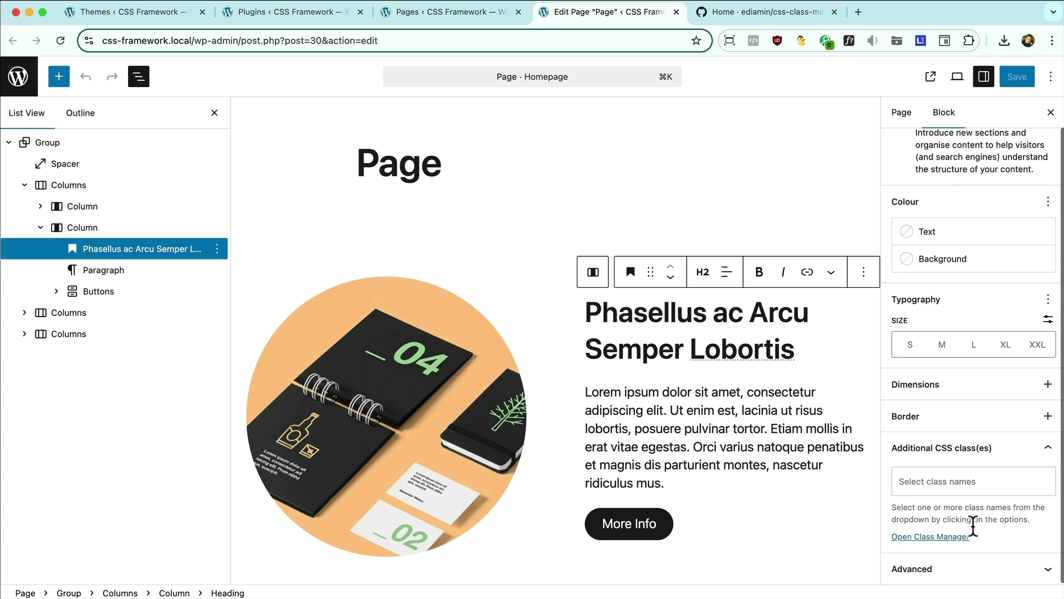
pyautogui.click(935, 536)
pyautogui.scroll(-10, 590, 377)
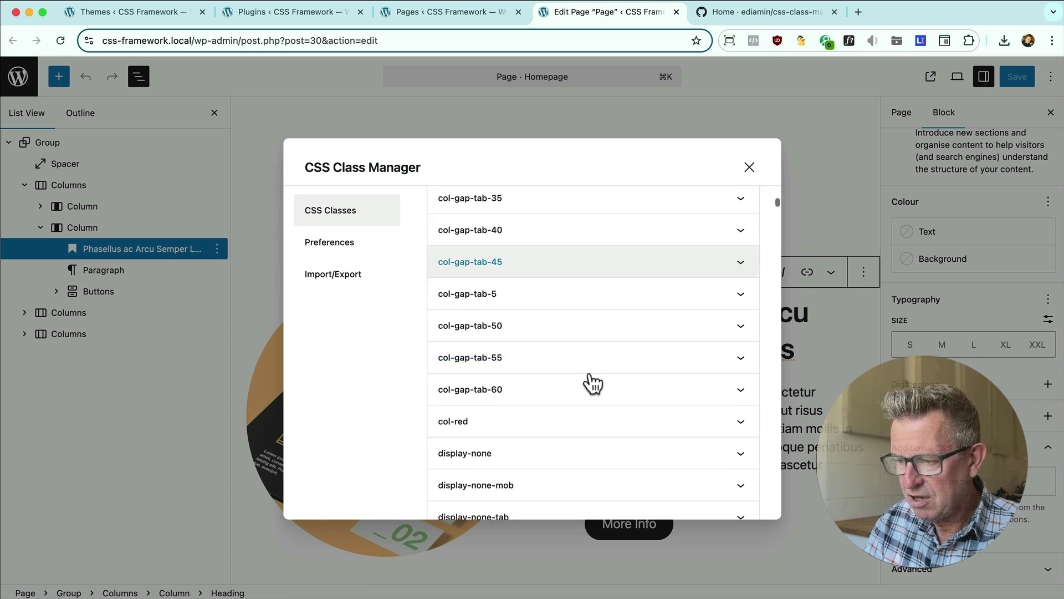
pyautogui.scroll(-15, 592, 382)
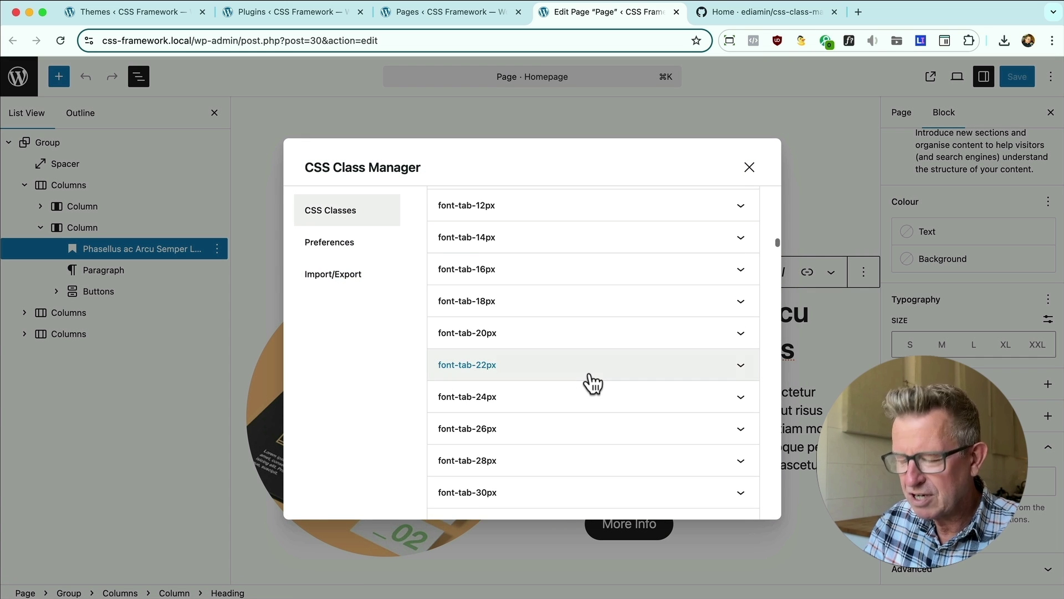
pyautogui.scroll(-8, 592, 382)
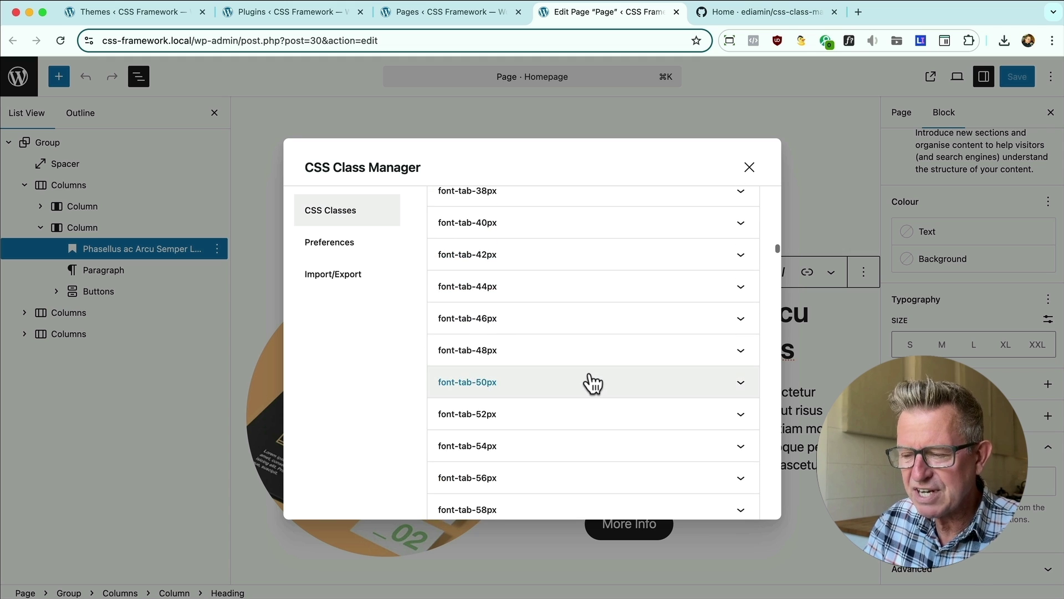
pyautogui.scroll(-20, 592, 383)
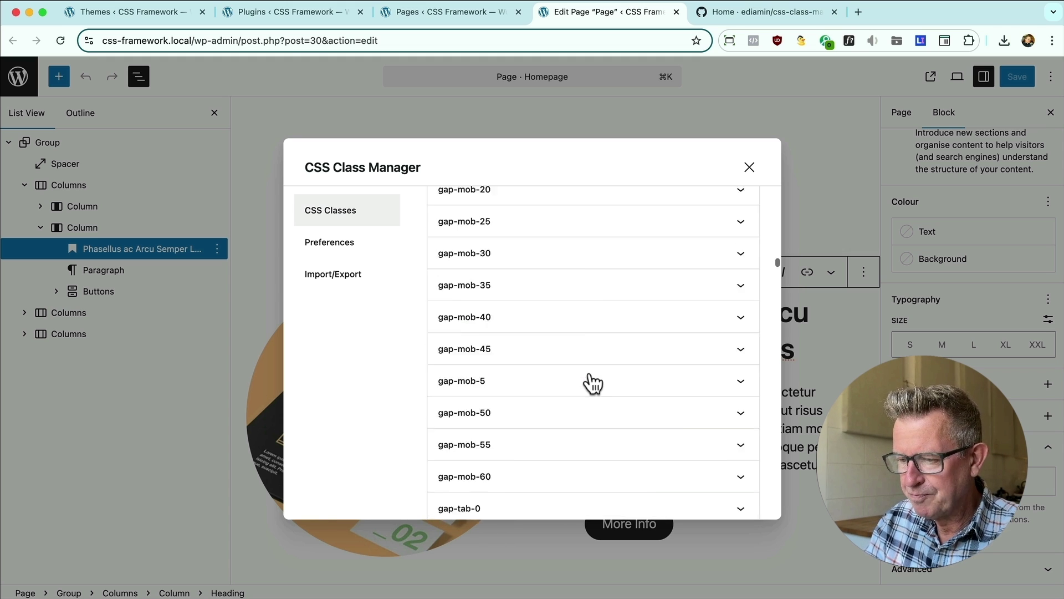
pyautogui.click(802, 430)
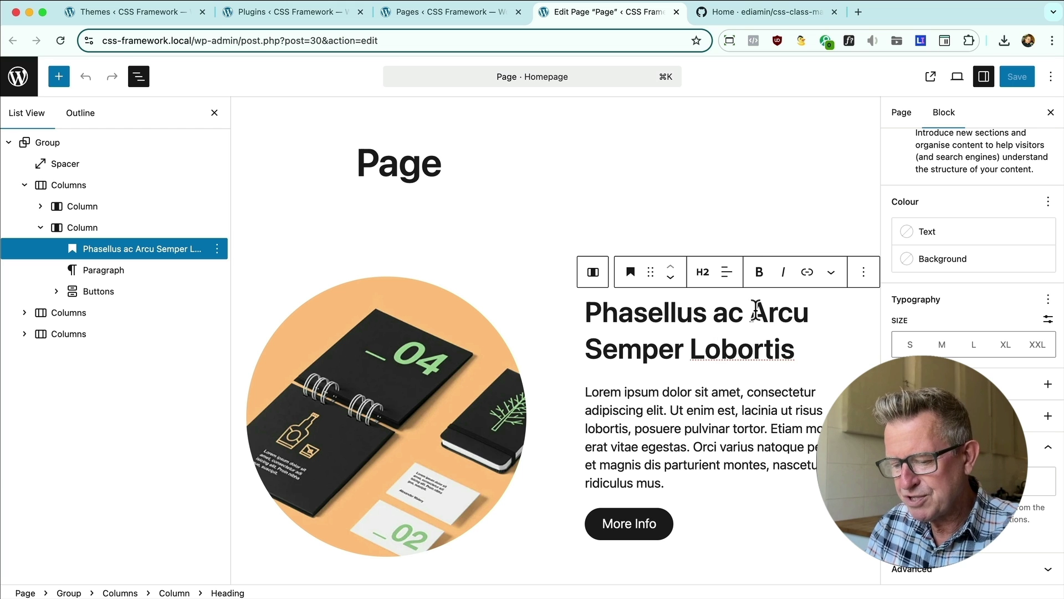
pyautogui.press('super+Tab')
pyautogui.press('super+Tab')
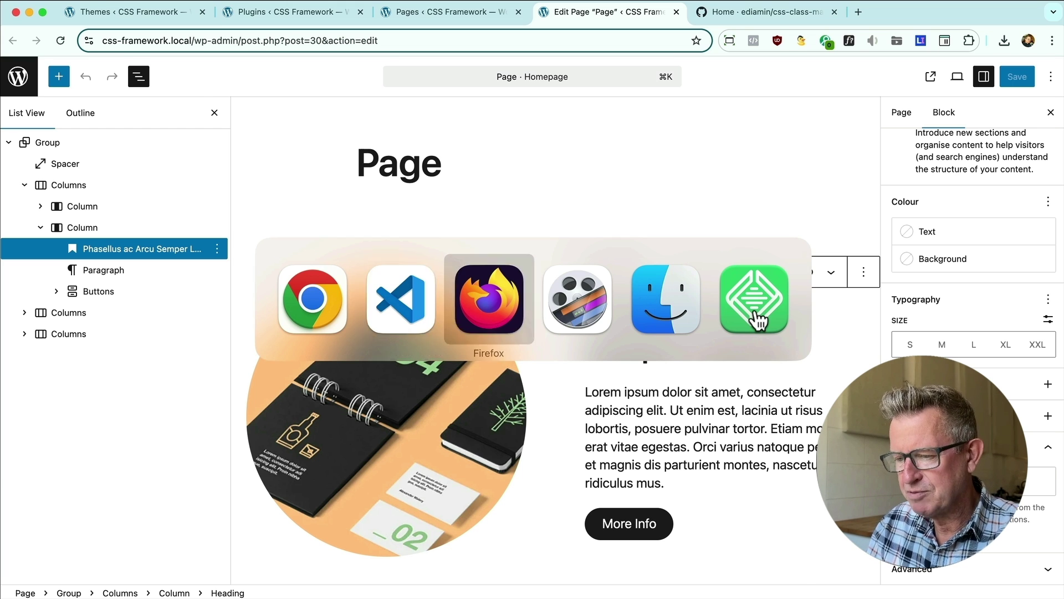
# Step: Reload the live page in Firefox and preview it at iPad iPadOS 14.7.1 (810×1080) size
pyautogui.press('super+r')
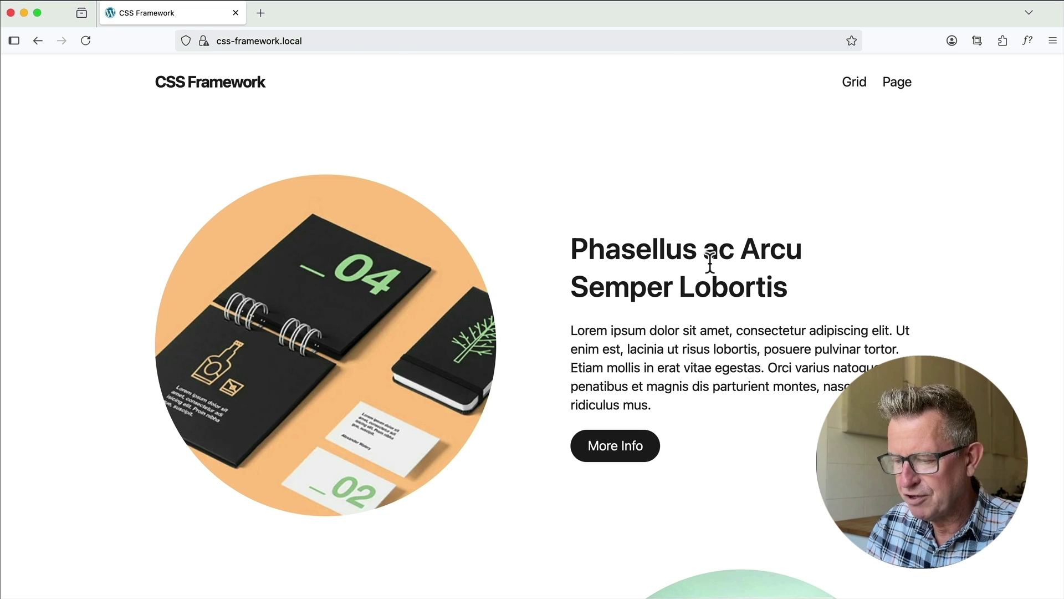
pyautogui.press('super+alt+m')
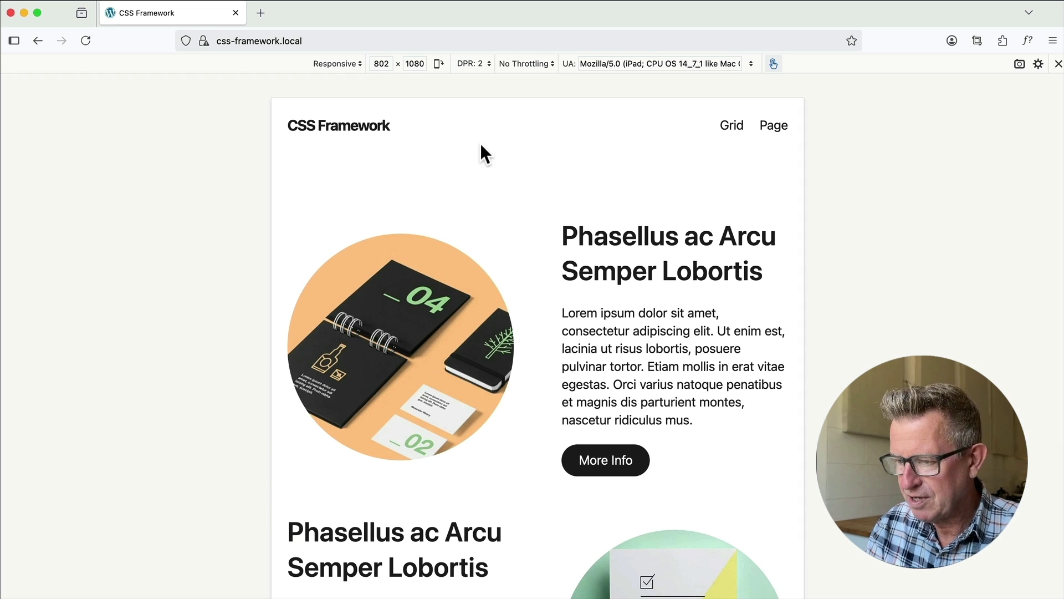
pyautogui.click(337, 63)
pyautogui.click(376, 184)
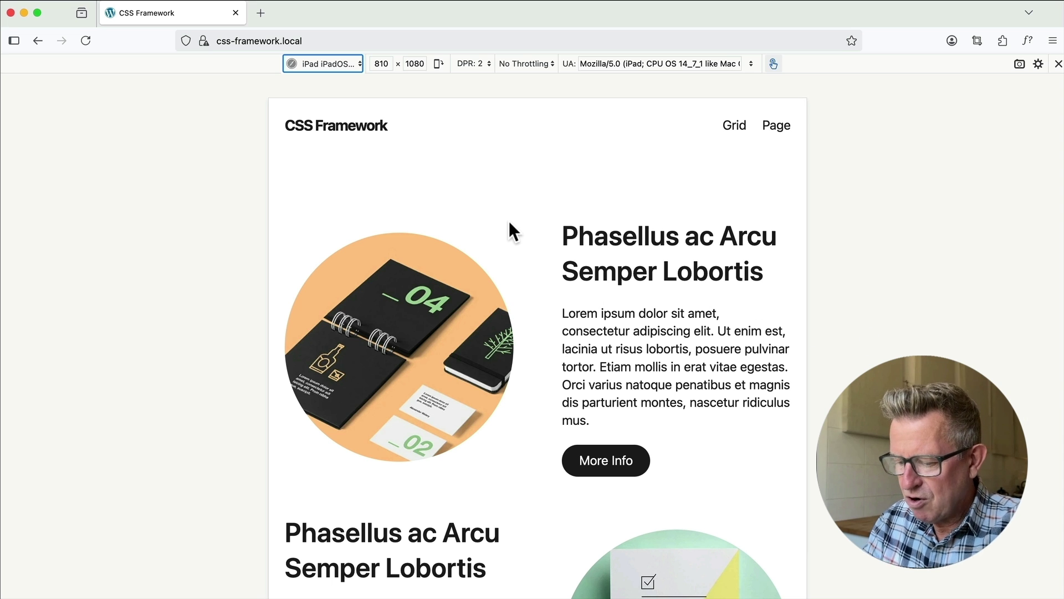
pyautogui.press('super+alt+m')
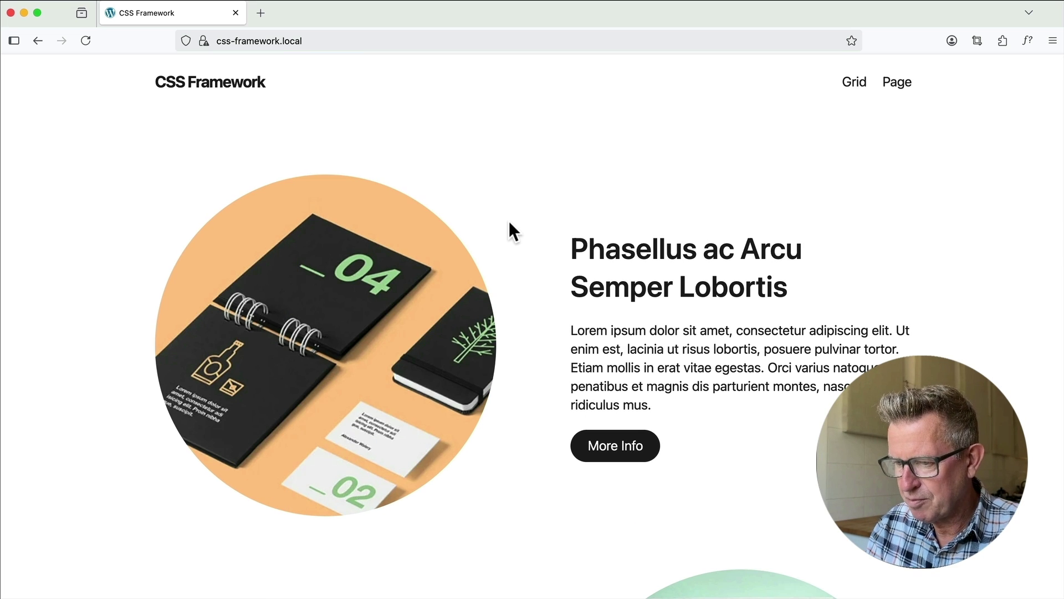
pyautogui.press('super+alt+m')
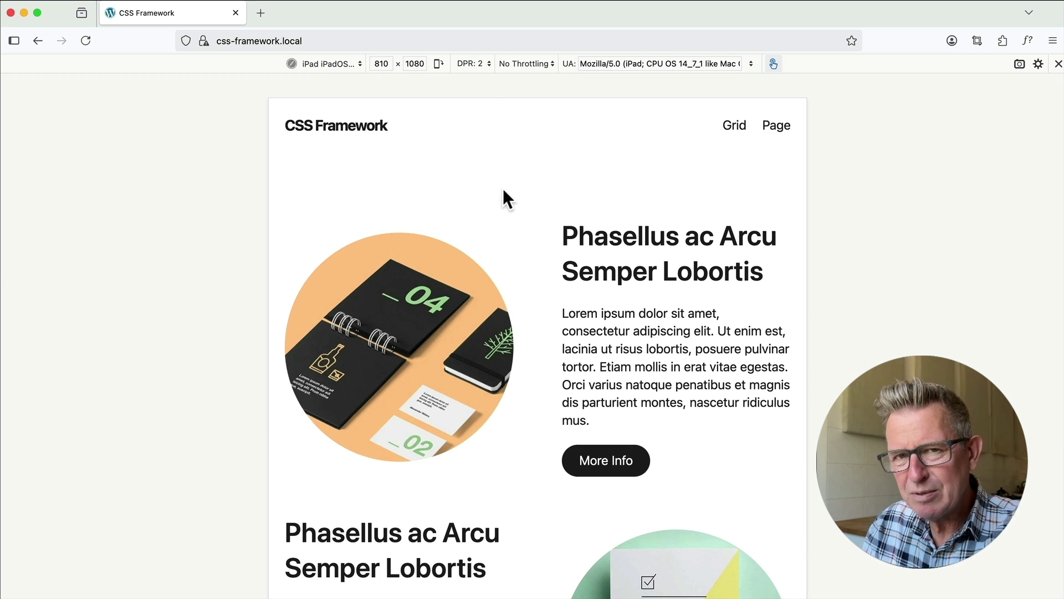
pyautogui.press('super+Tab')
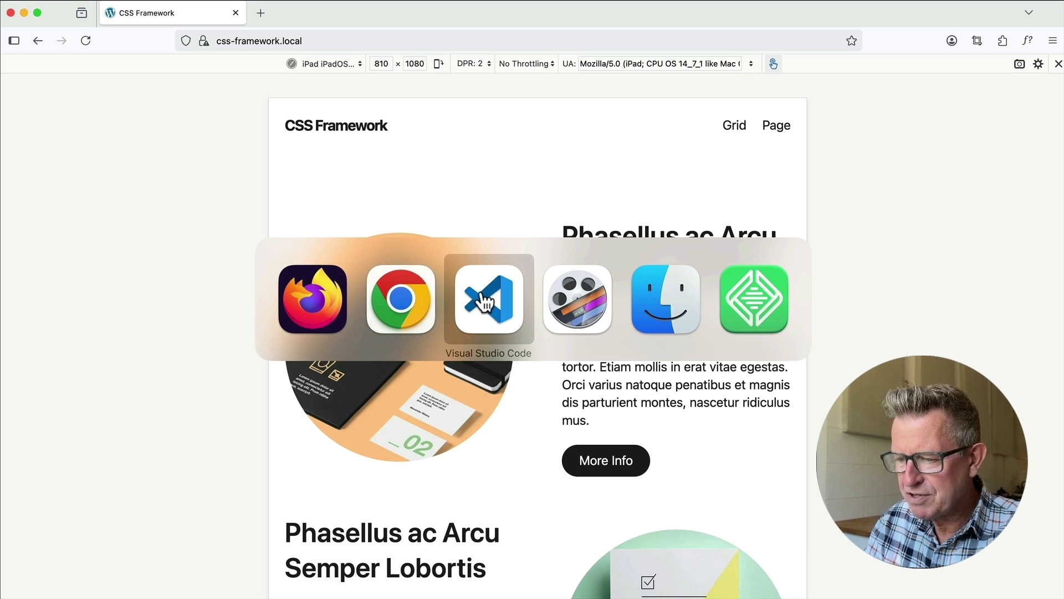
pyautogui.click(403, 299)
# Step: Add the height-tab-0 class to the Spacer above the first columns and save the page
pyautogui.click(560, 221)
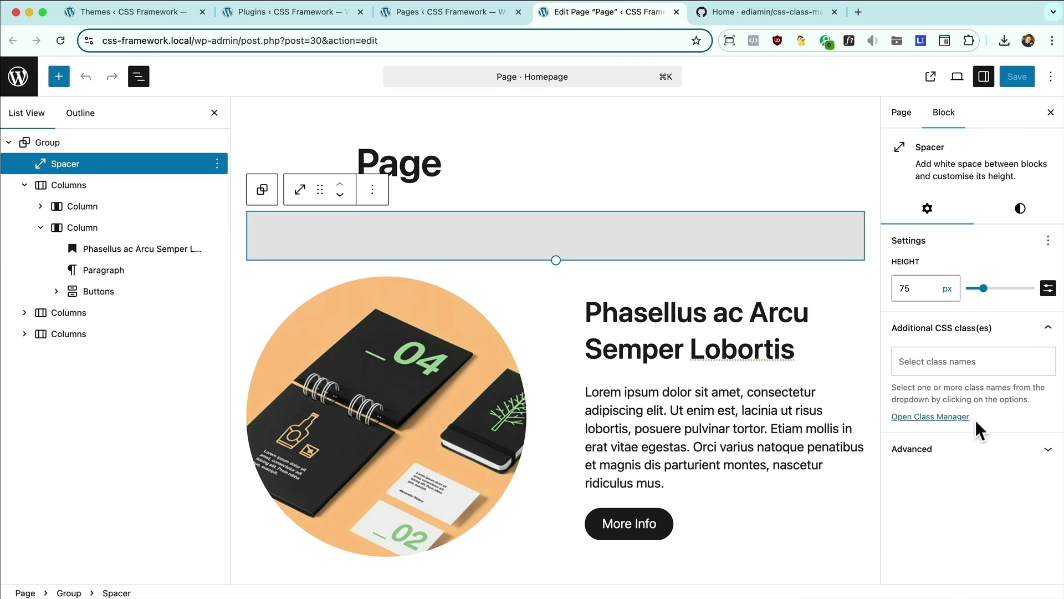
pyautogui.click(899, 358)
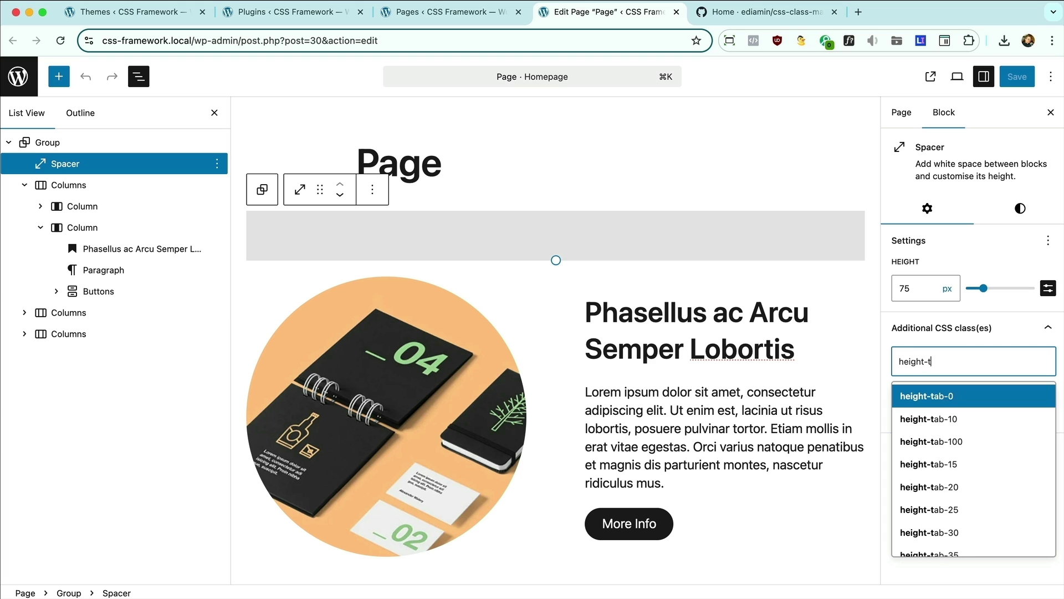
pyautogui.click(928, 395)
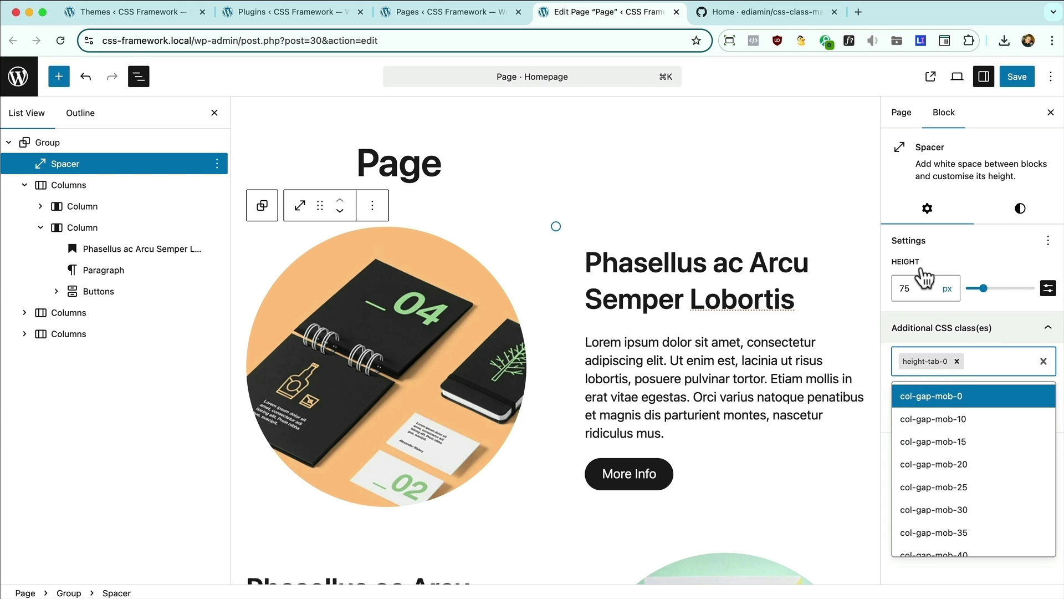
pyautogui.press('super+minus')
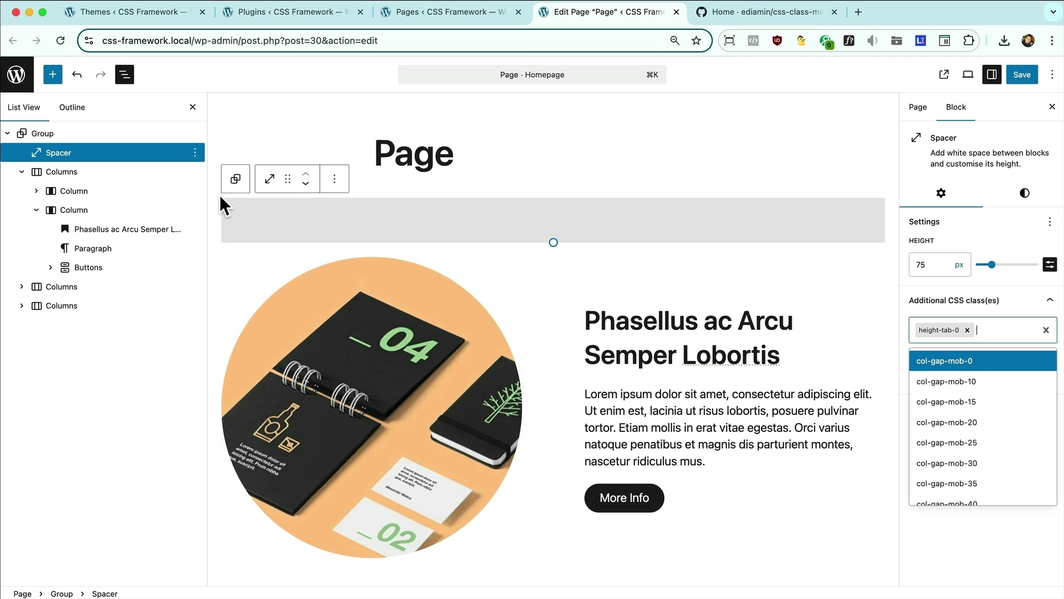
pyautogui.click(1022, 74)
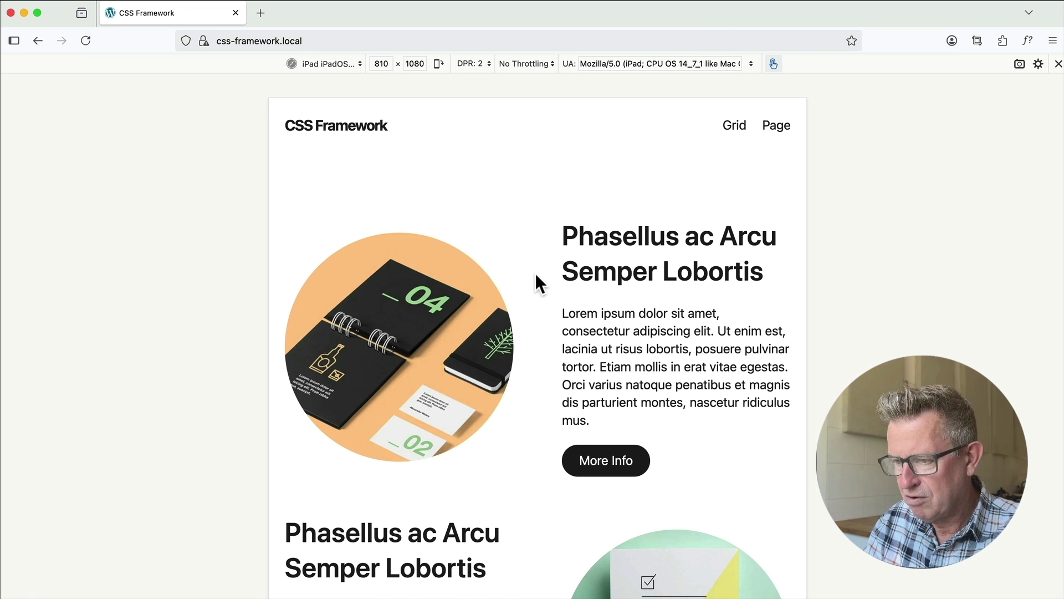
# Step: Preview the live page at iPhone 11 Pro (375×812) size and scroll through the stacked layout
pyautogui.scroll(-2, 535, 275)
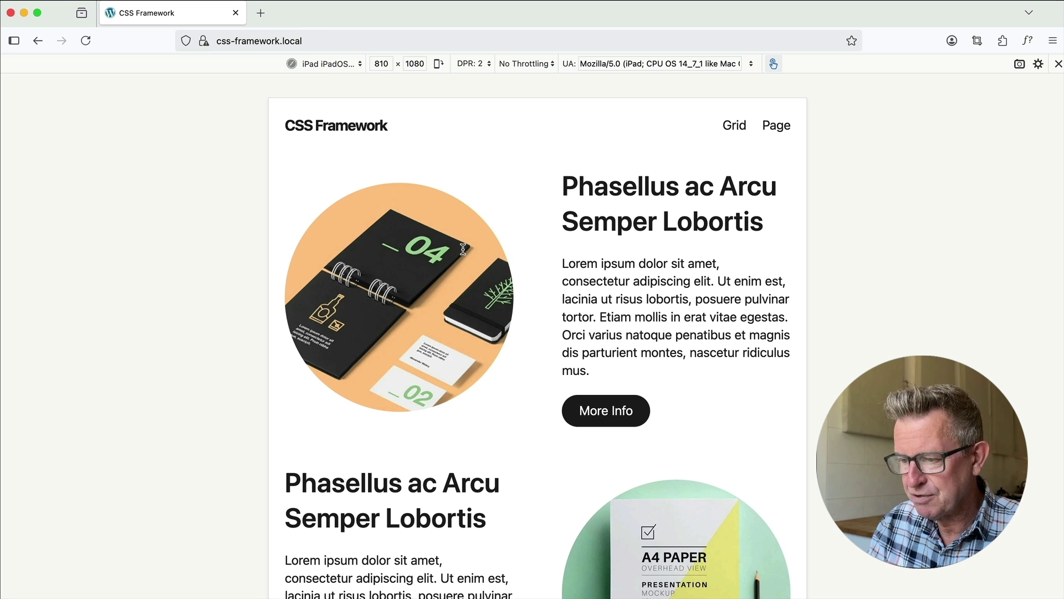
pyautogui.click(319, 59)
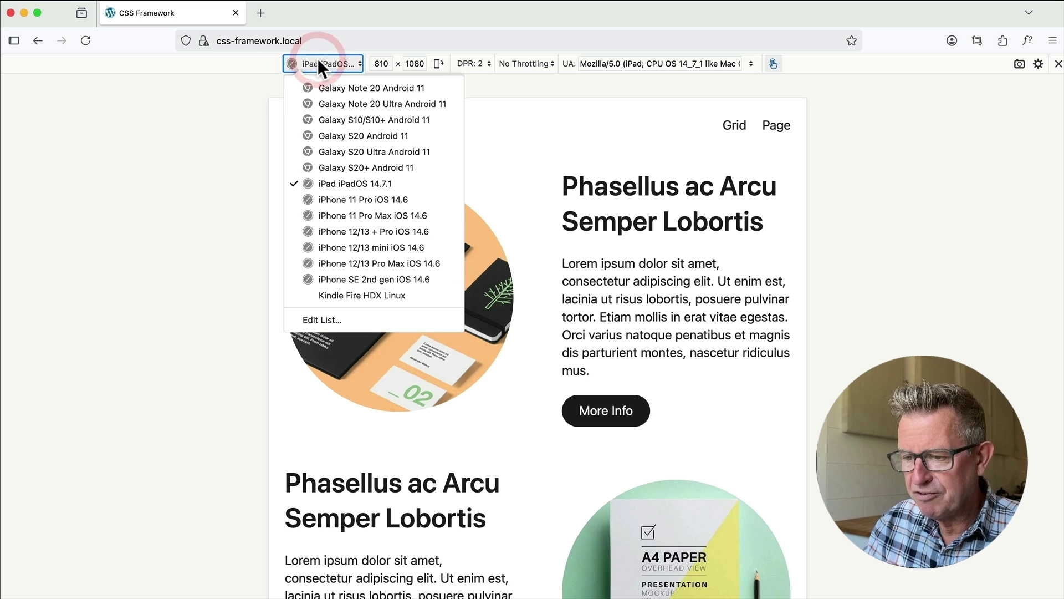
pyautogui.click(357, 204)
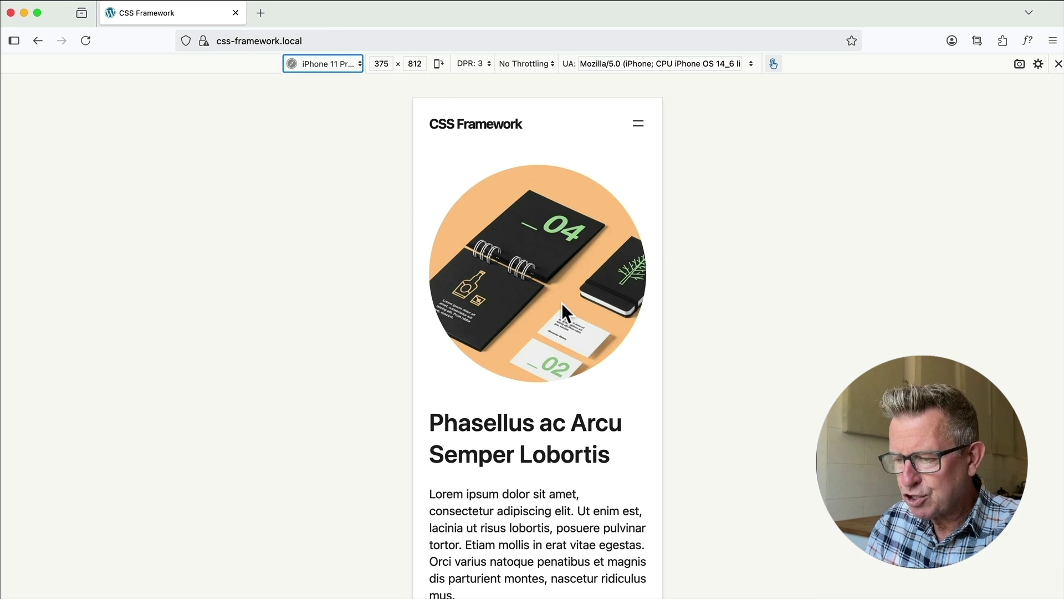
pyautogui.scroll(-10, 561, 302)
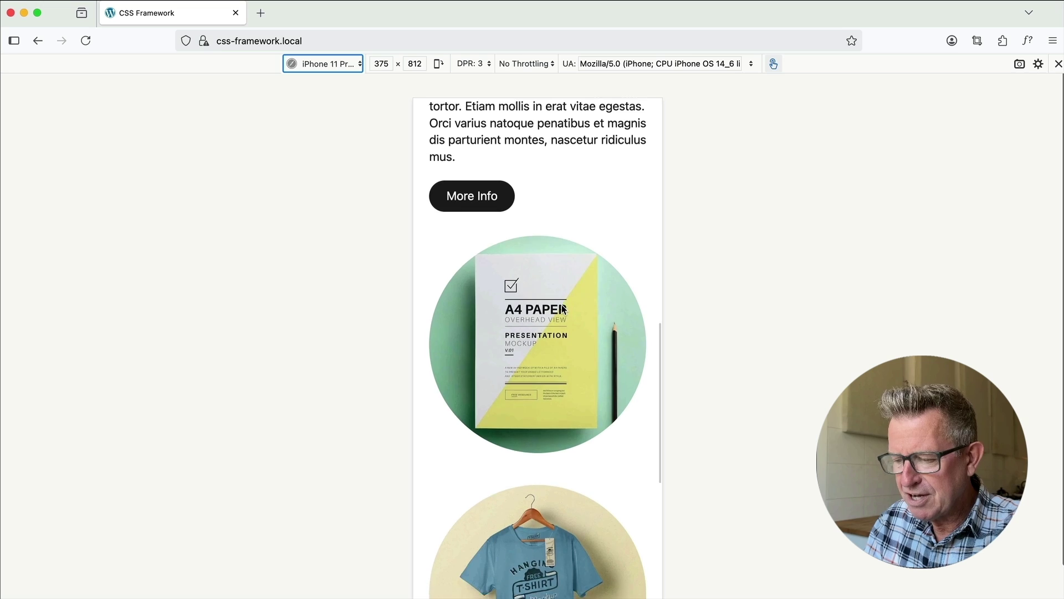
pyautogui.scroll(-8, 563, 308)
pyautogui.scroll(20, 563, 308)
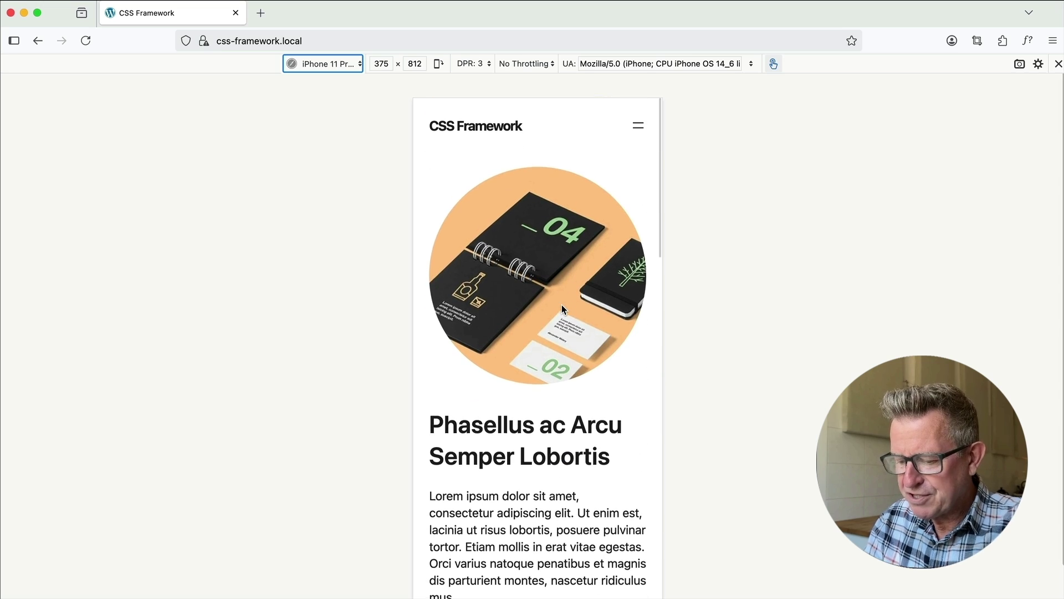
# Step: Turn off Responsive Design Mode and scroll the full-width desktop layout for comparison
pyautogui.press('super+alt+m')
pyautogui.scroll(-5, 596, 309)
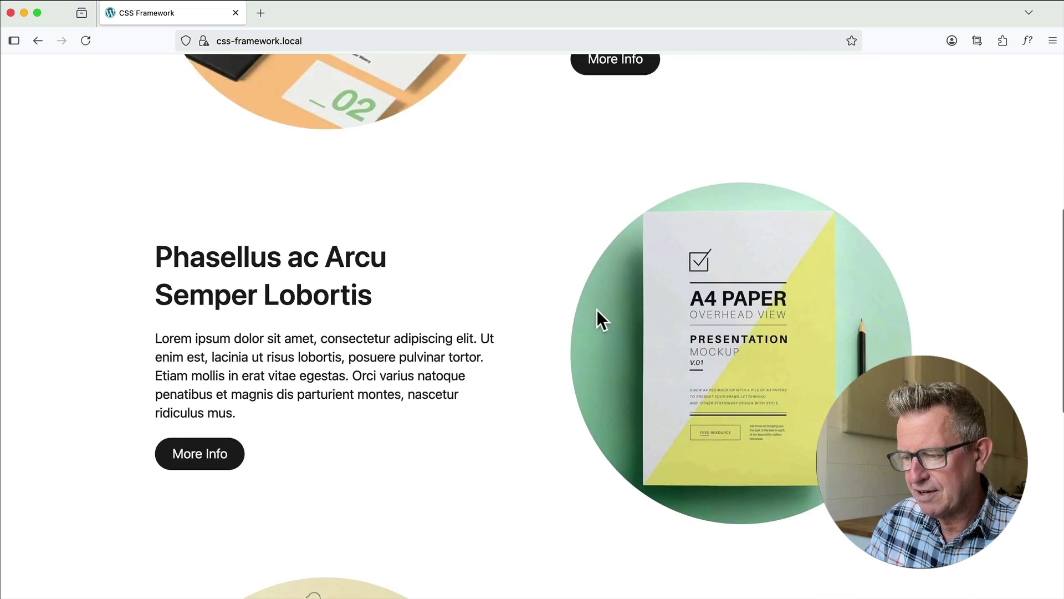
pyautogui.scroll(-8, 597, 309)
pyautogui.scroll(12, 596, 309)
pyautogui.scroll(-1, 596, 309)
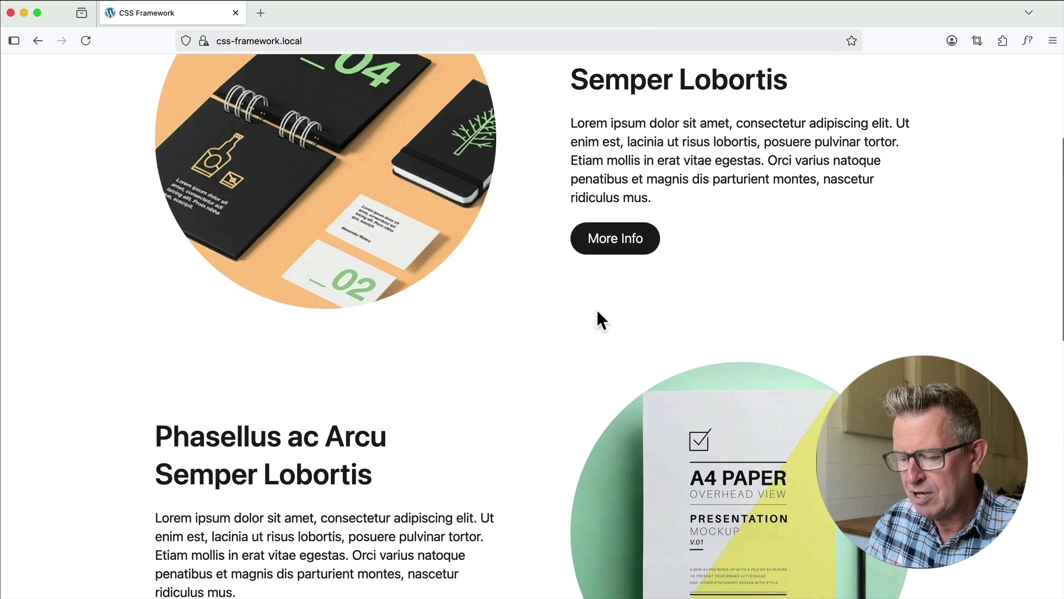
# Step: Return to the iPhone 11 Pro preview and scroll through the whole page again
pyautogui.press('super+alt+m')
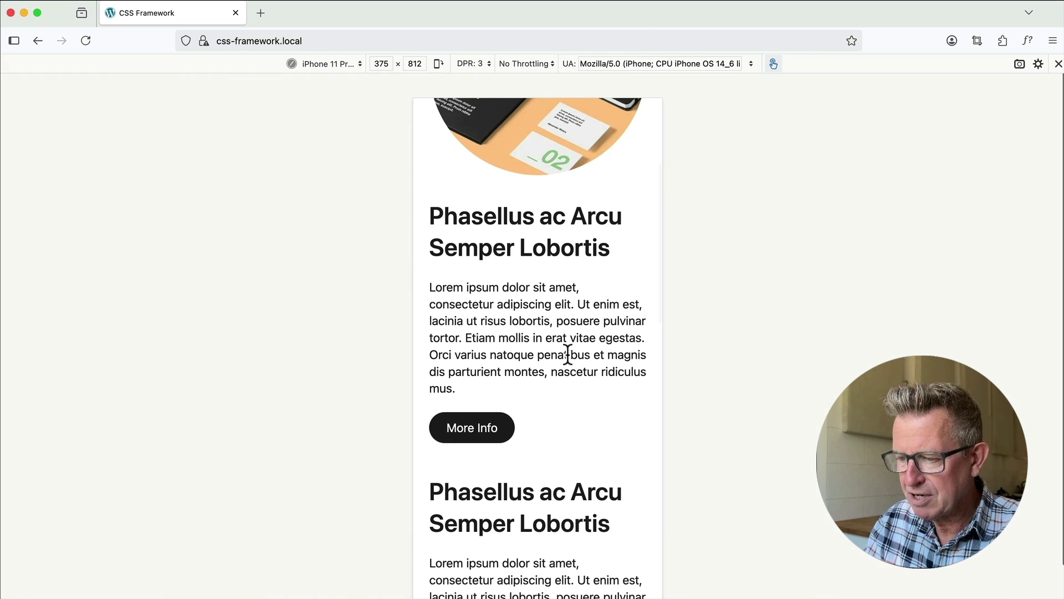
pyautogui.scroll(2, 567, 355)
pyautogui.scroll(4, 567, 355)
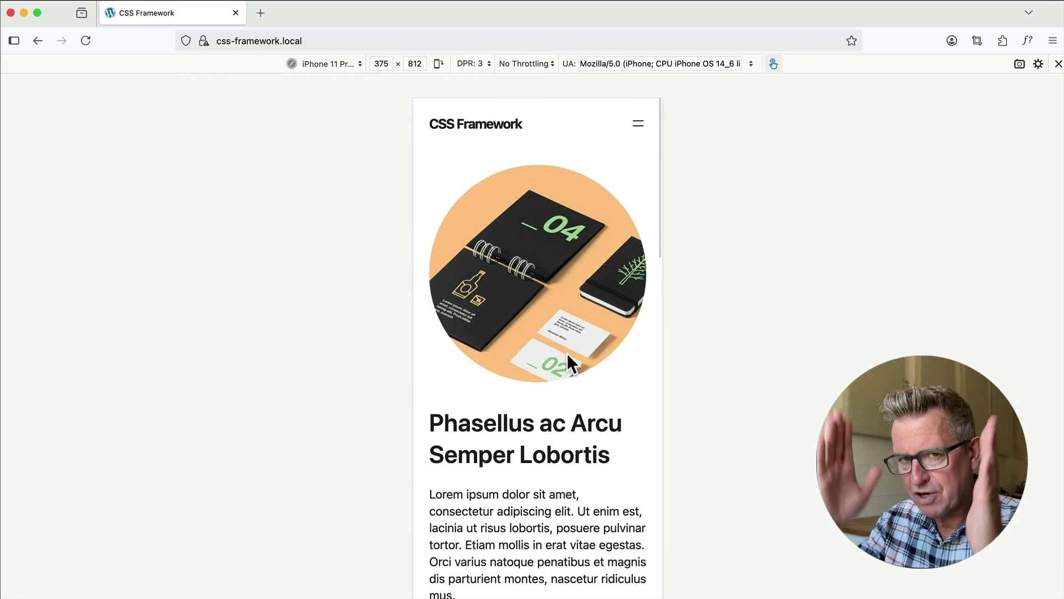
pyautogui.scroll(-6, 560, 344)
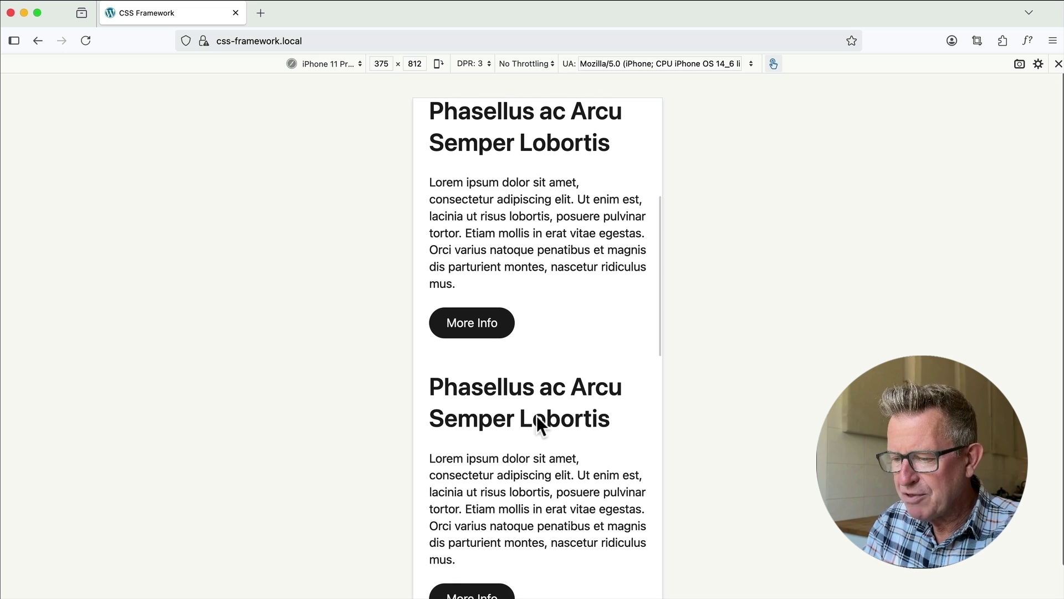
pyautogui.scroll(-2, 540, 433)
pyautogui.scroll(-3, 541, 441)
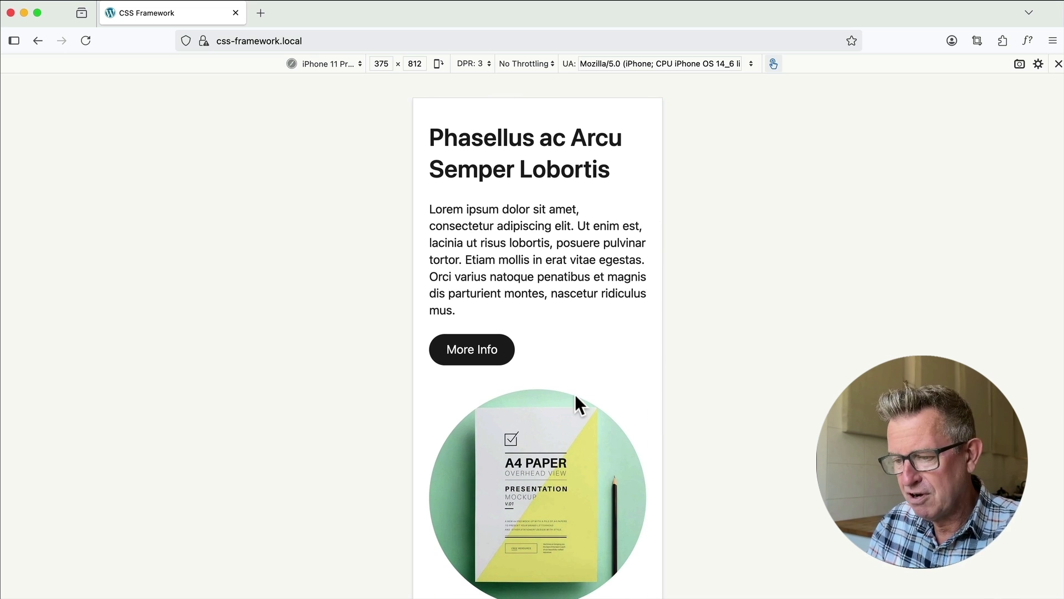
pyautogui.scroll(-5, 574, 394)
pyautogui.scroll(-10, 574, 394)
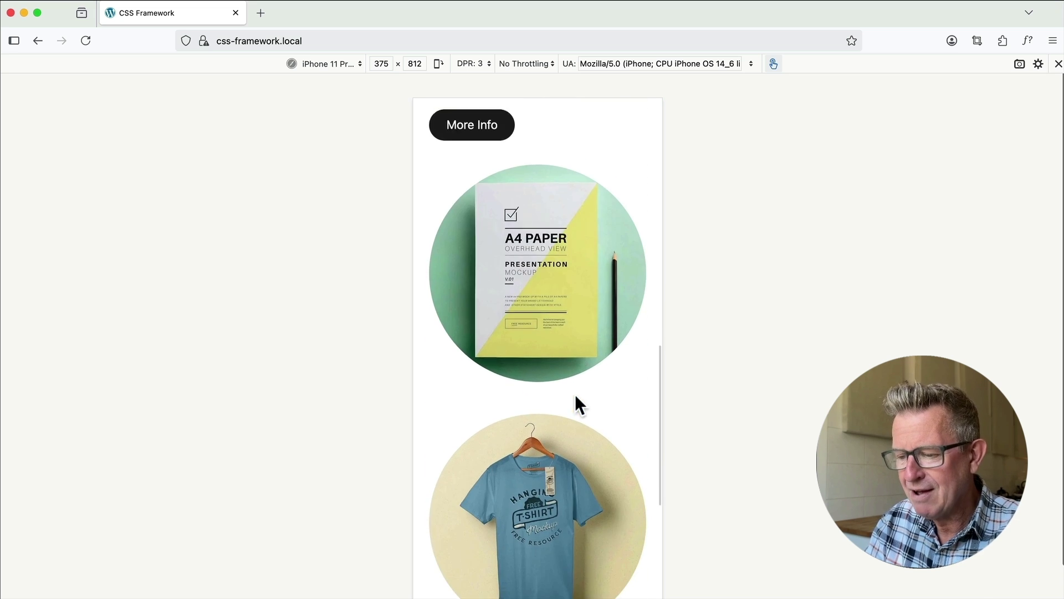
pyautogui.scroll(13, 507, 448)
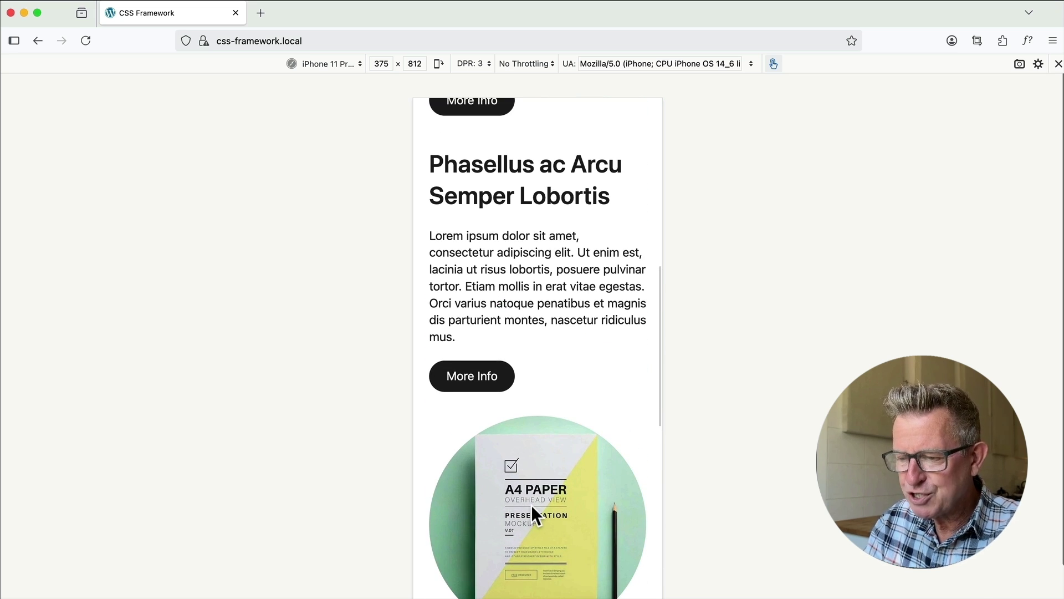
pyautogui.press('super+Tab')
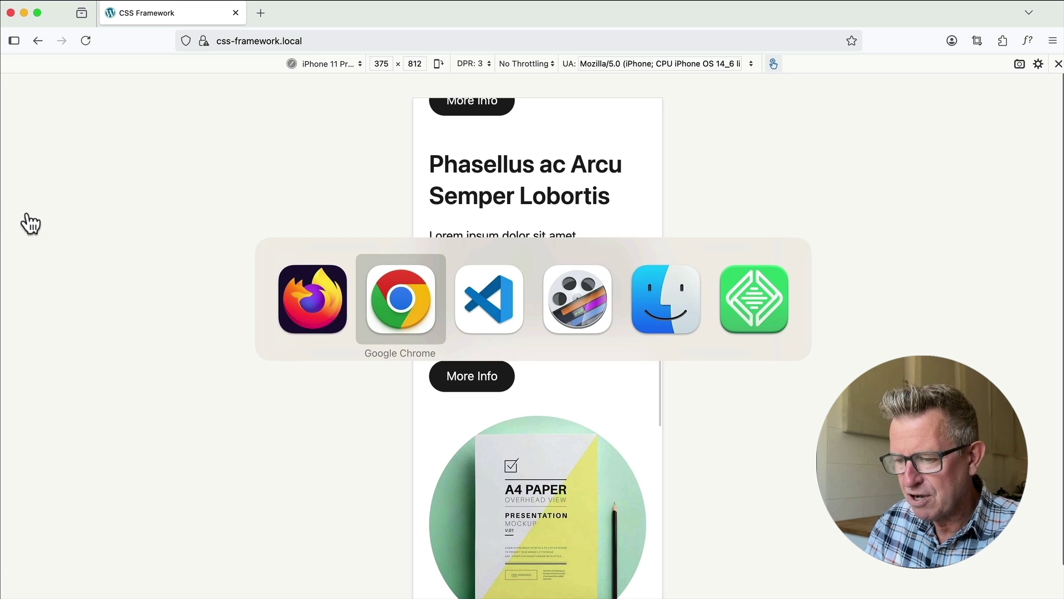
pyautogui.click(394, 299)
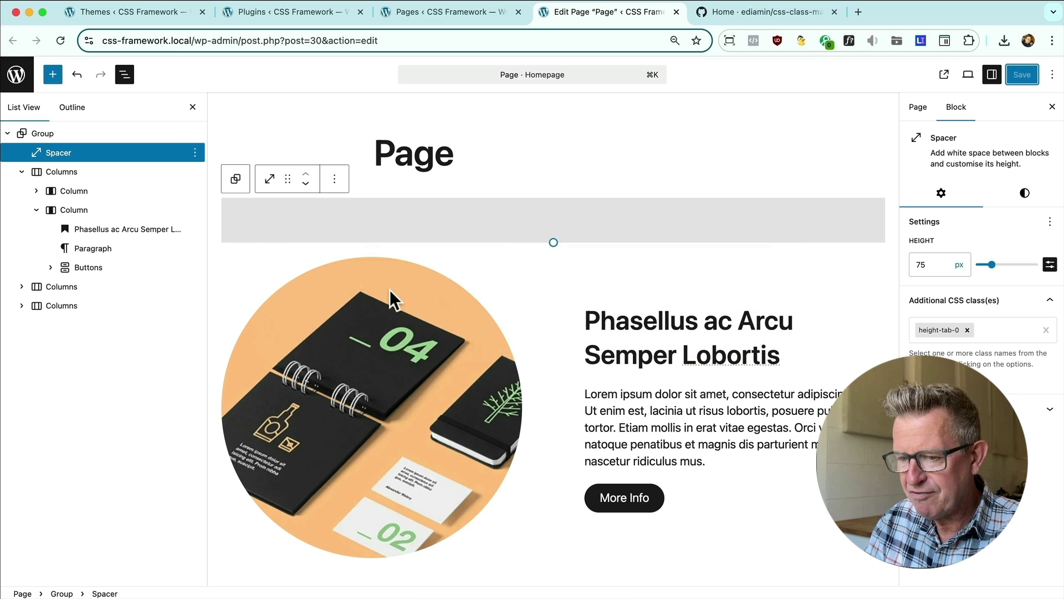
# Step: In List View, select the second Columns block containing the A4 paper image
pyautogui.click(75, 207)
pyautogui.click(36, 209)
pyautogui.click(28, 228)
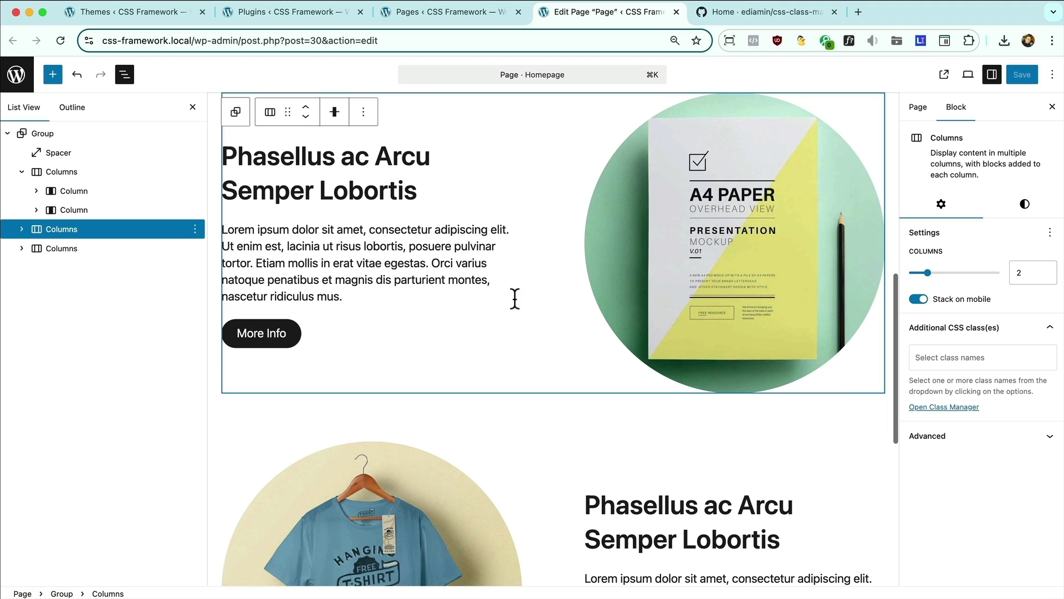
pyautogui.click(21, 228)
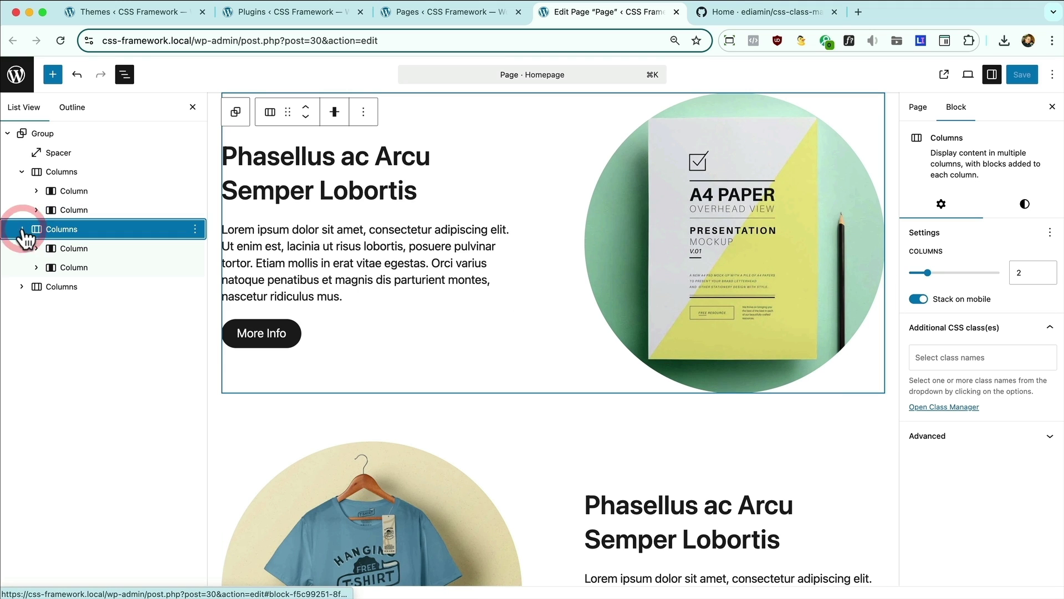
# Step: Add swap-col-on-mob to that Columns block, save, and reload the Firefox preview
pyautogui.click(937, 358)
pyautogui.write('swa')
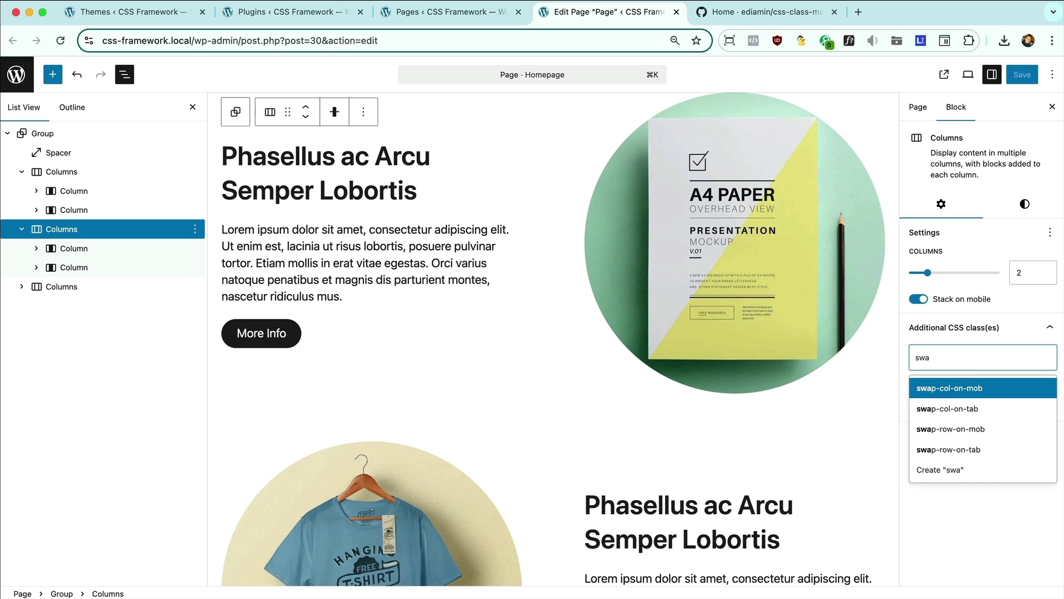
pyautogui.click(978, 391)
pyautogui.click(1021, 77)
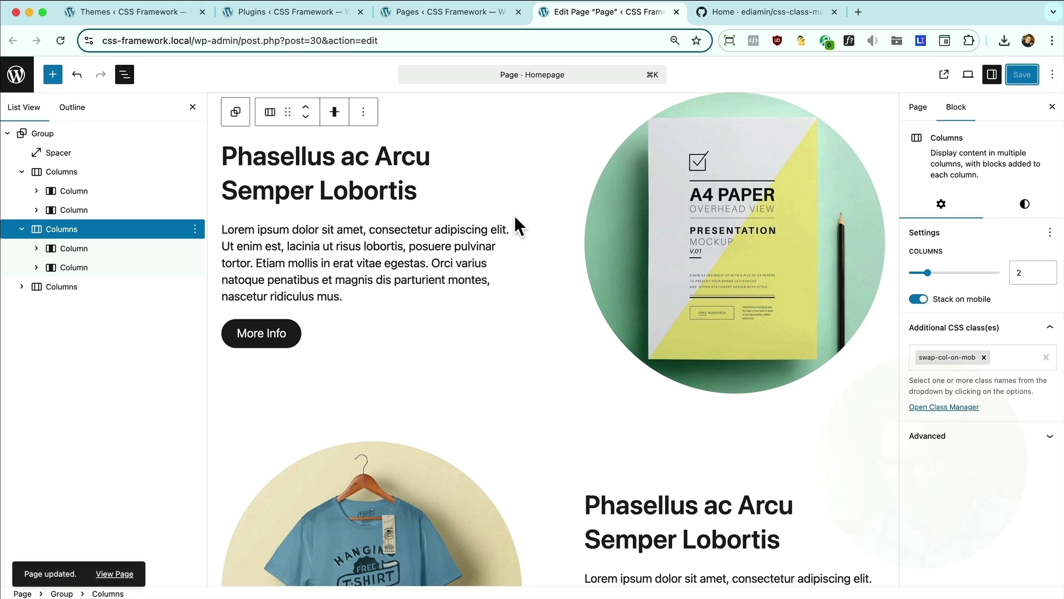
pyautogui.press('super+Tab')
pyautogui.press('super+r')
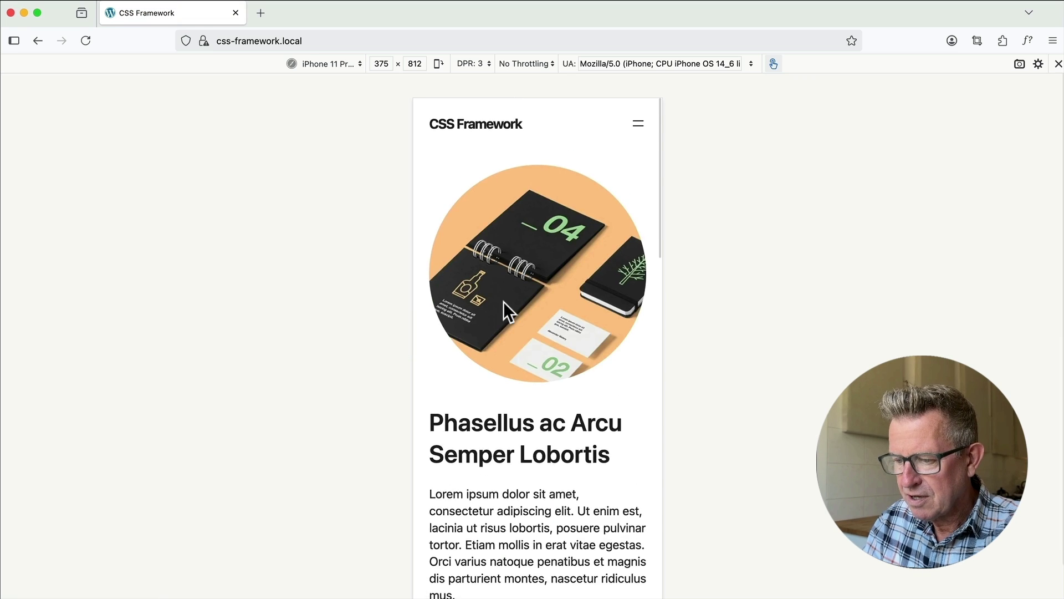
# Step: Scroll through the reloaded iPhone-size preview to check the notebook card's swapped mobile layout
pyautogui.scroll(-10, 503, 301)
pyautogui.scroll(3, 504, 302)
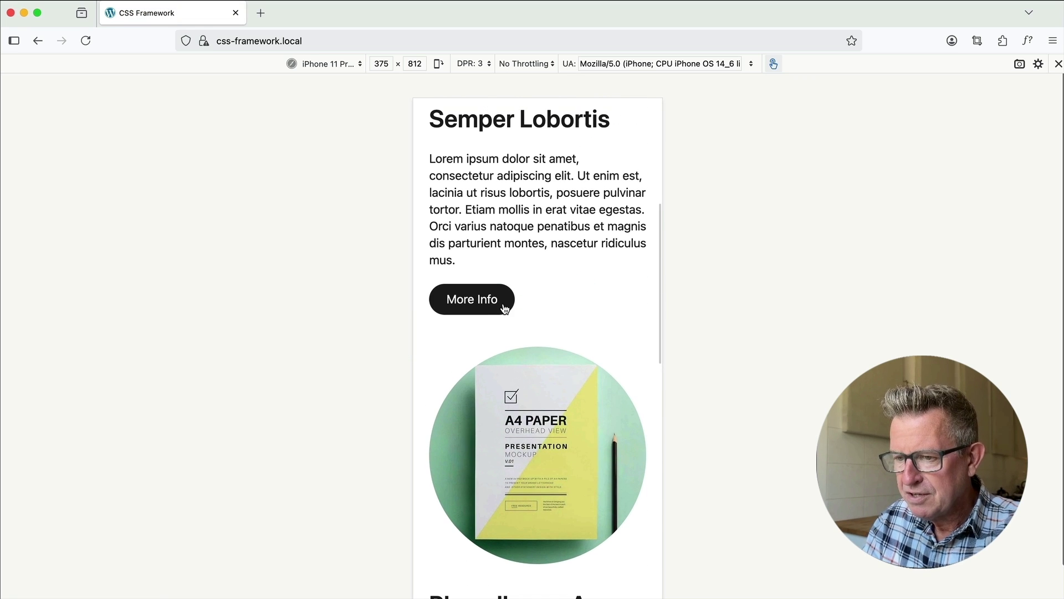
pyautogui.press('super+r')
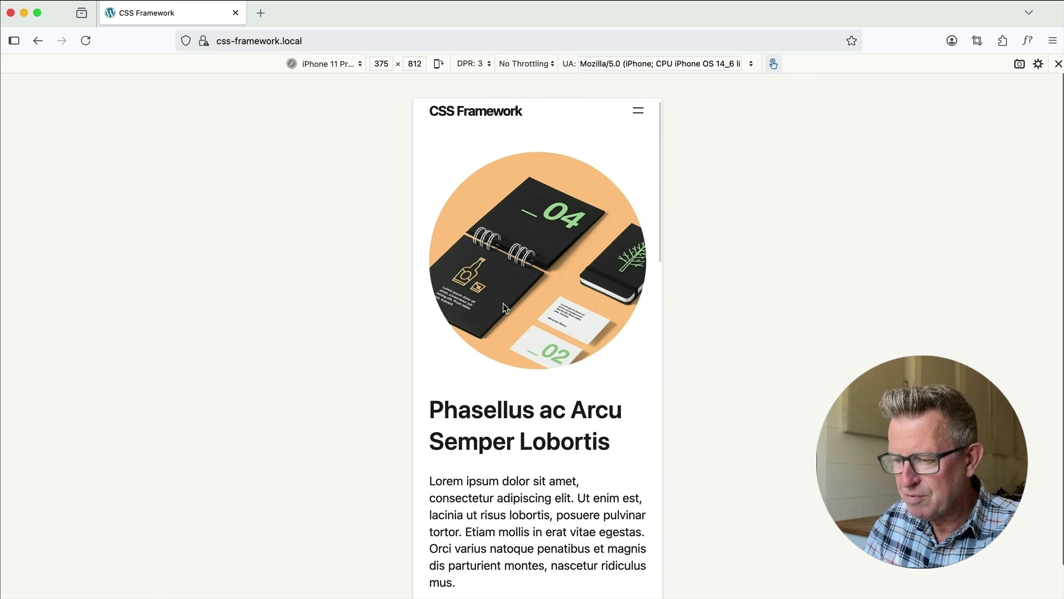
pyautogui.scroll(-3, 504, 306)
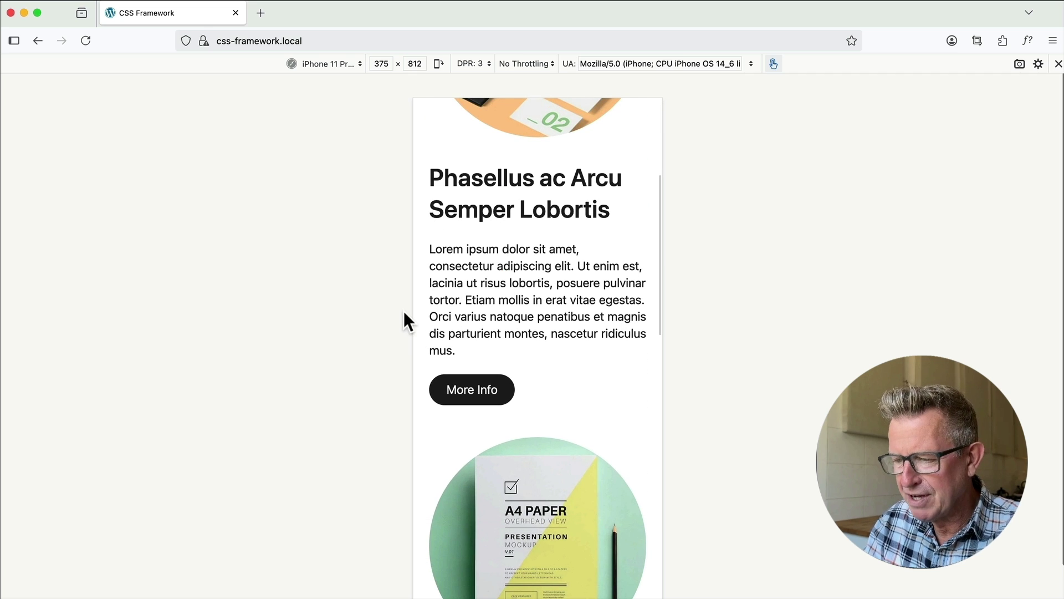
pyautogui.press('super+Tab')
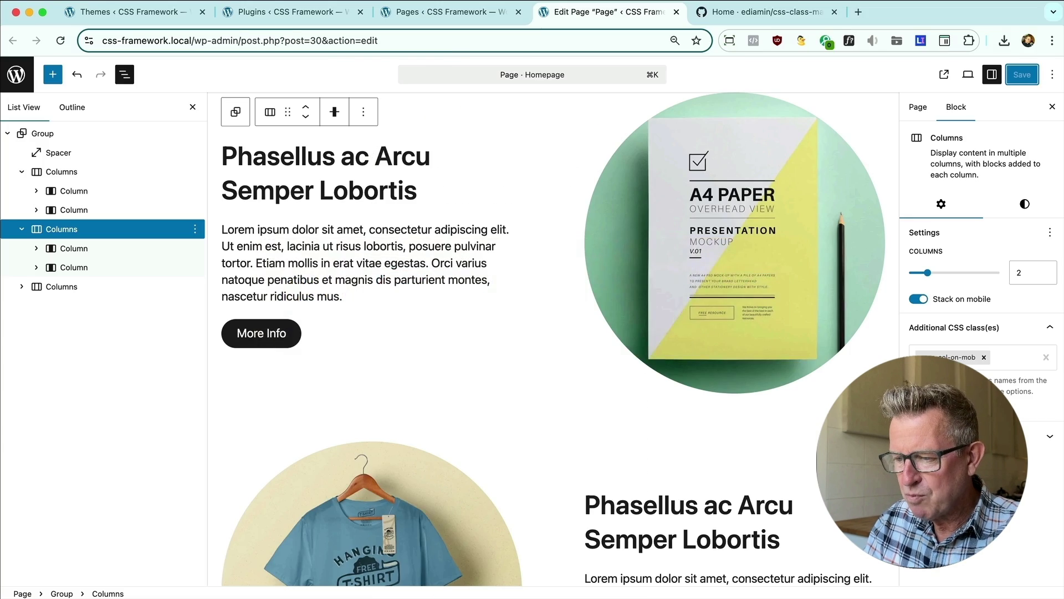
pyautogui.press('super+Tab')
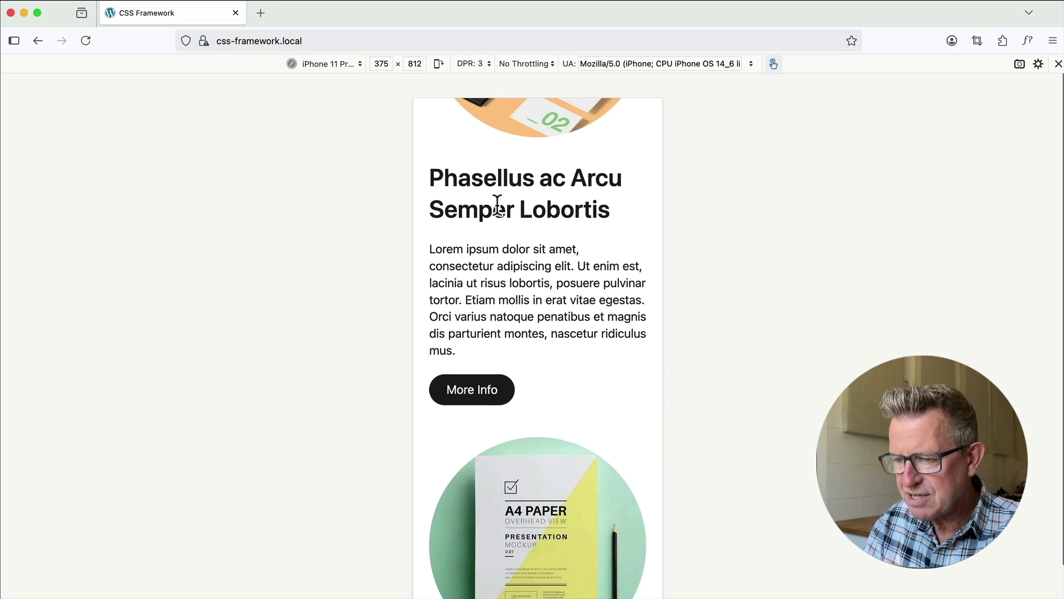
pyautogui.scroll(2, 475, 200)
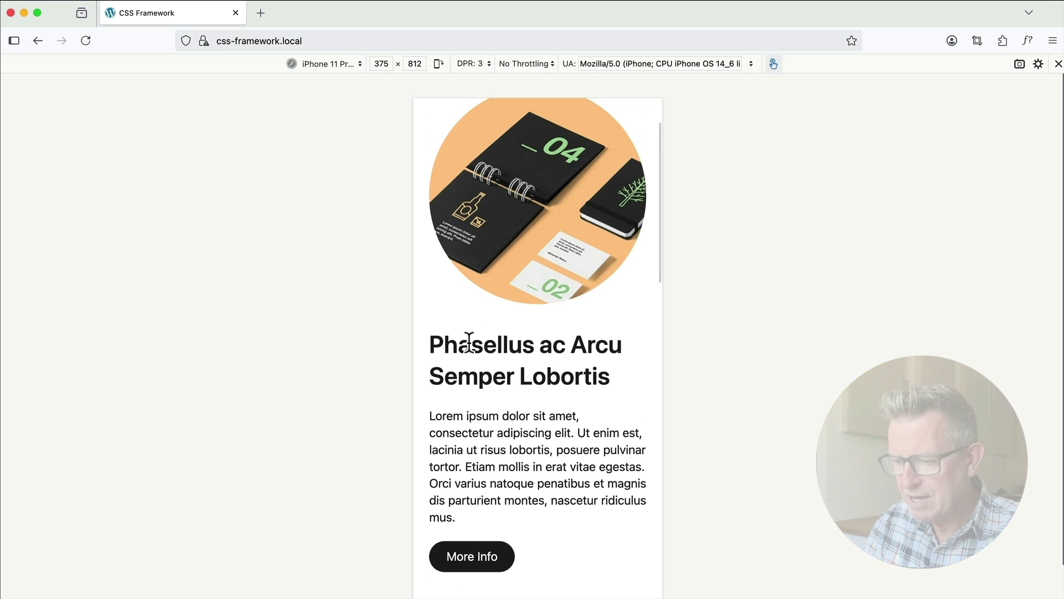
pyautogui.press('super+Tab')
pyautogui.scroll(1, 502, 269)
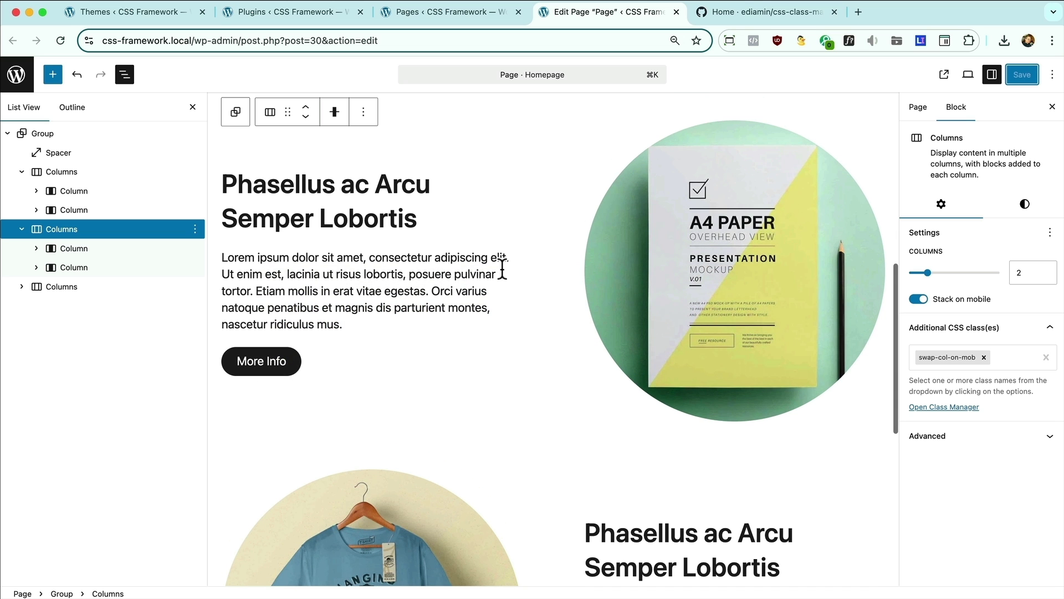
# Step: Add the text-center-mob class to the notebook card's heading and paragraph
pyautogui.click(302, 201)
pyautogui.scroll(9, 302, 200)
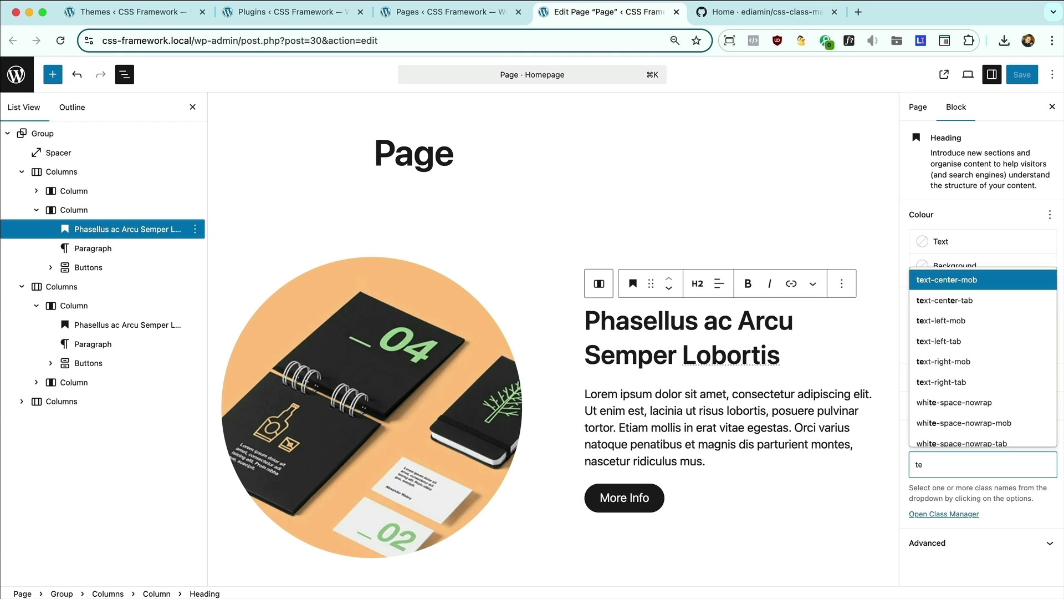
pyautogui.press('Down')
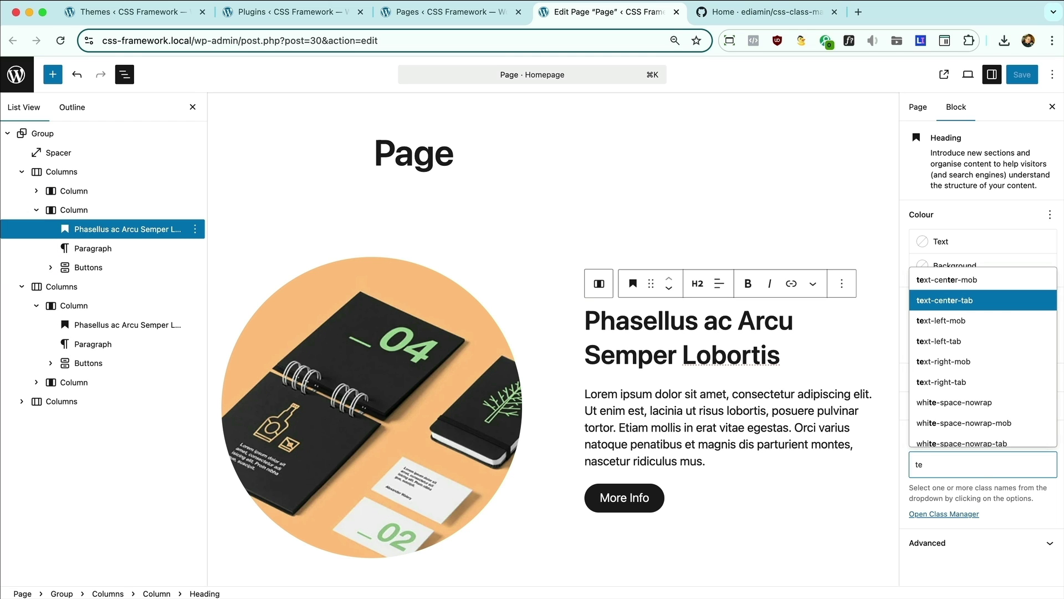
pyautogui.press('Up')
pyautogui.press('Return')
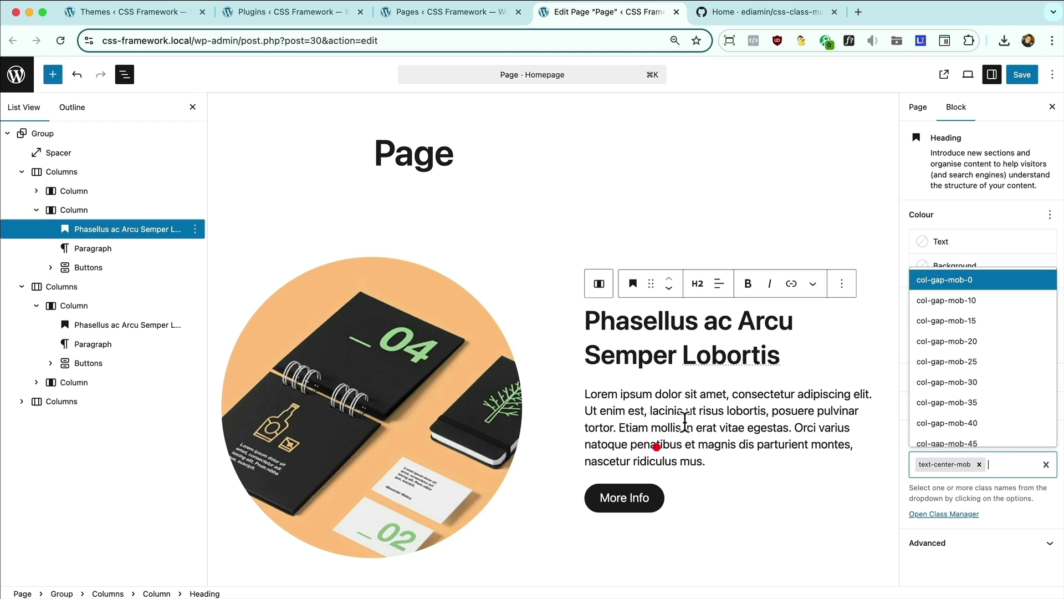
pyautogui.click(654, 445)
pyautogui.write('text')
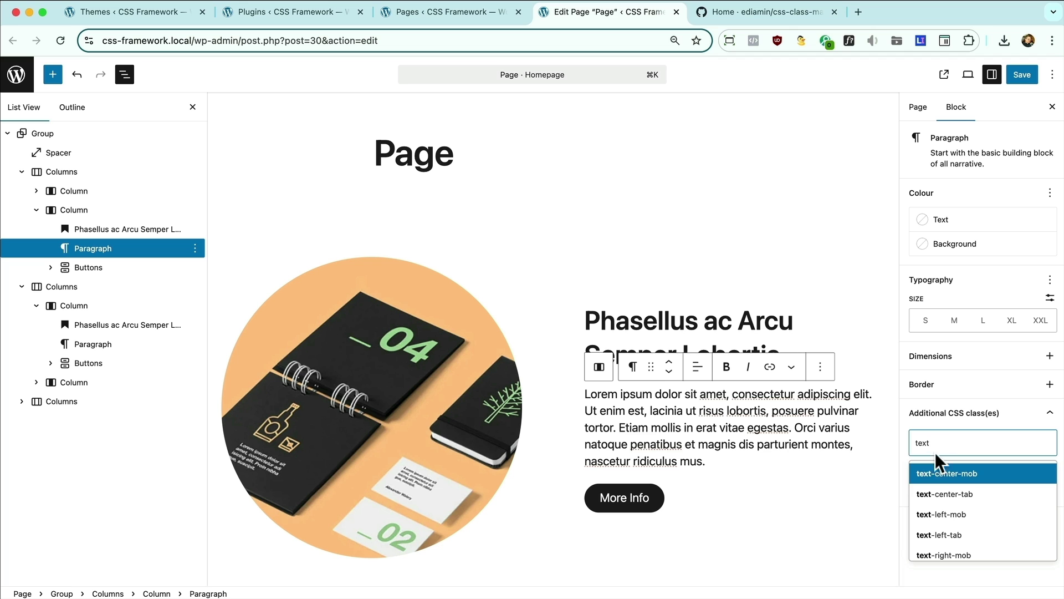
pyautogui.click(974, 471)
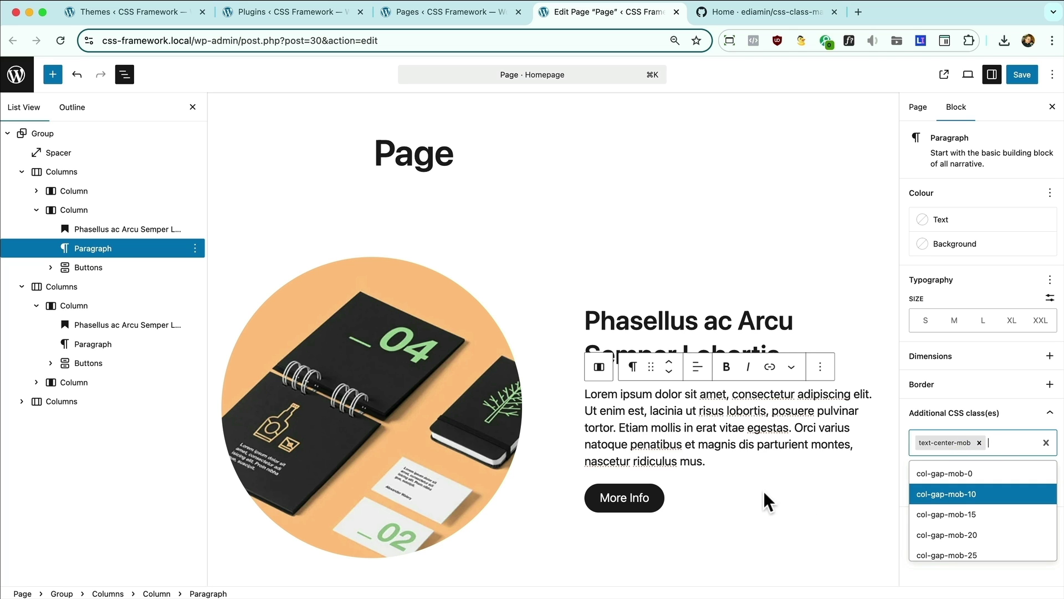
# Step: Save the page and reload the Firefox mobile preview to check the centred text
pyautogui.click(1006, 83)
pyautogui.press('super+Tab')
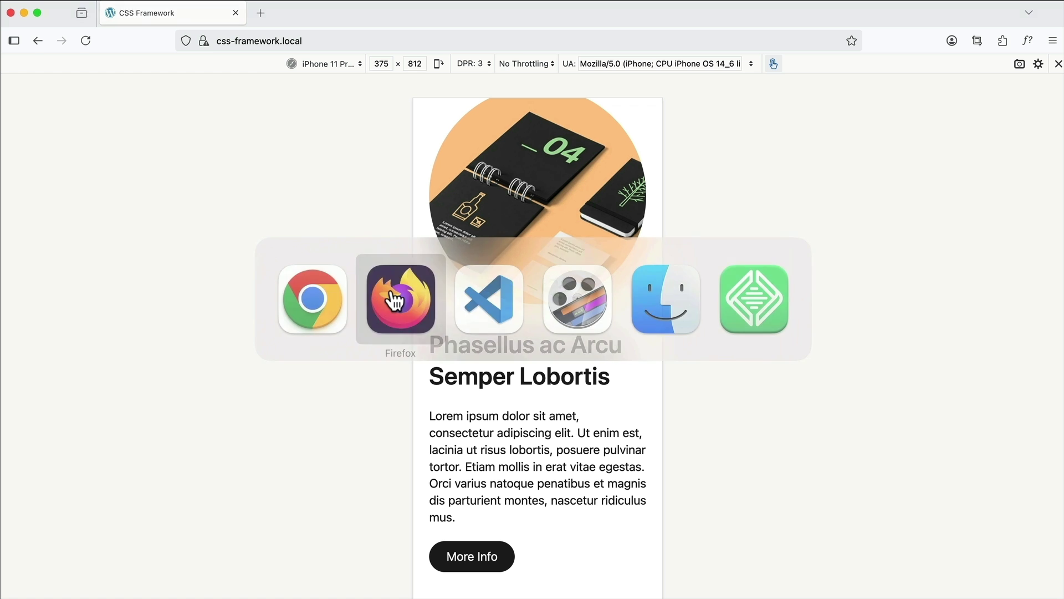
pyautogui.press('super+r')
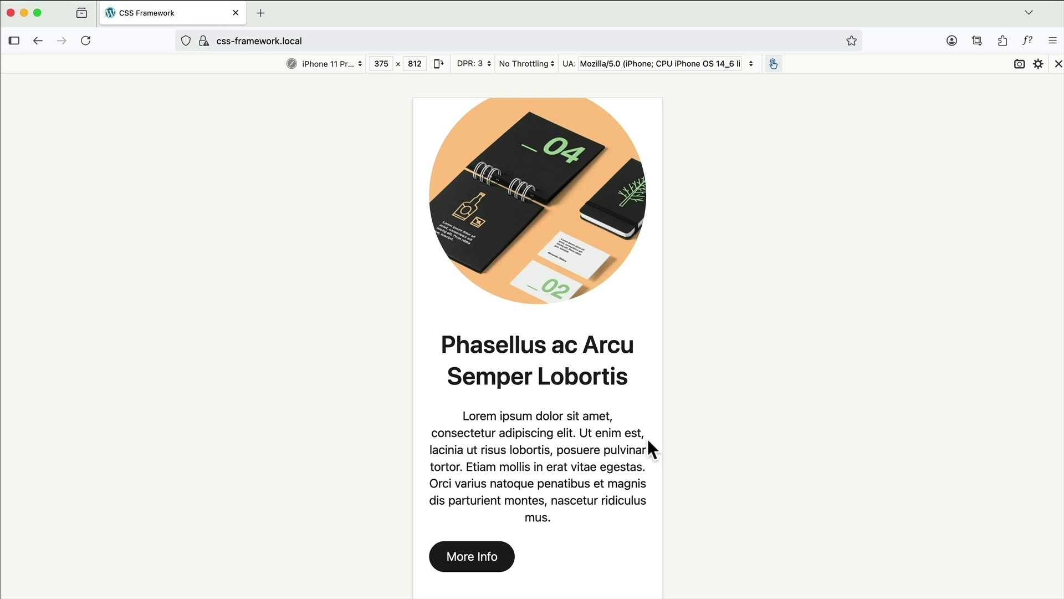
pyautogui.scroll(2, 541, 245)
pyautogui.scroll(-4, 541, 245)
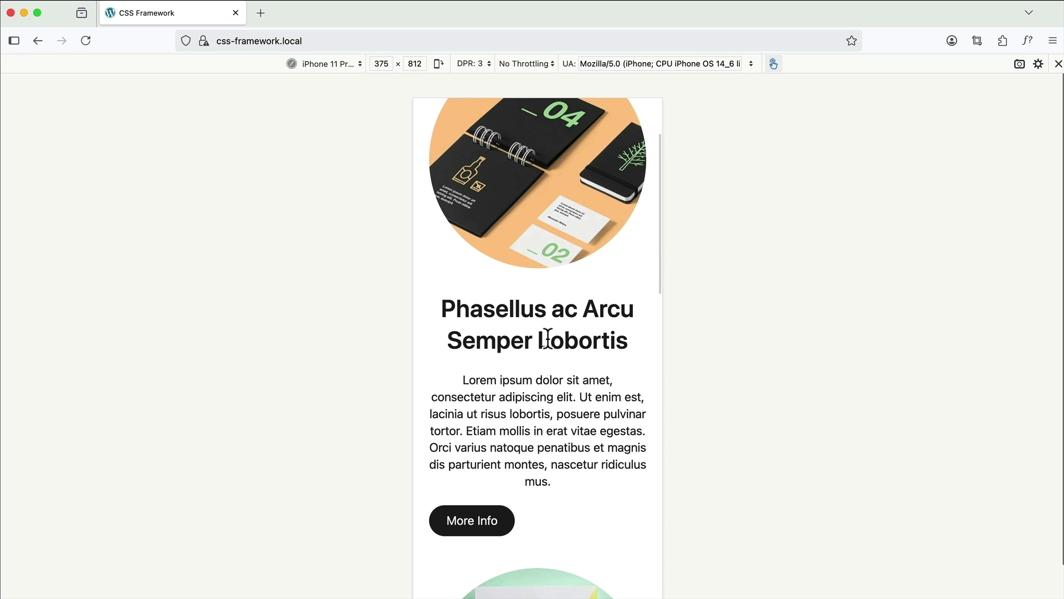
pyautogui.press('super+Tab')
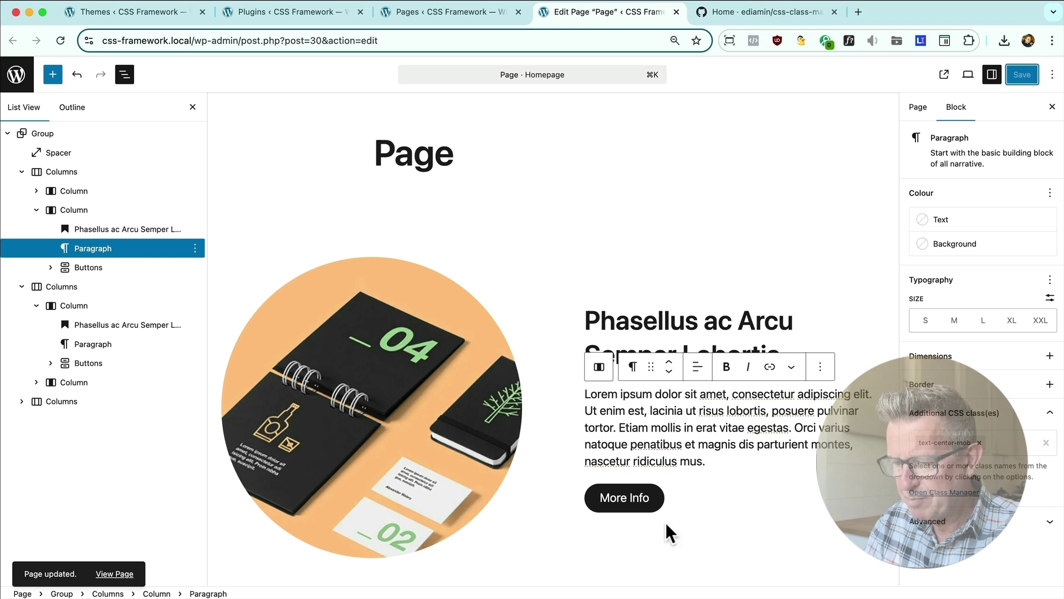
pyautogui.click(726, 494)
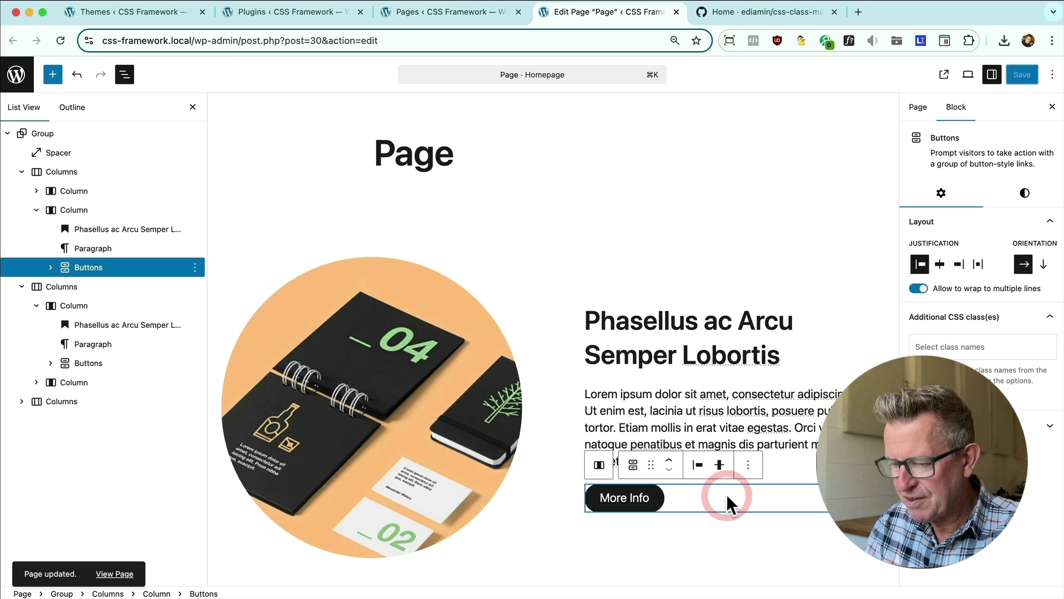
# Step: Give the card's Buttons block justify-center-mob, removing a mistakenly added text-center-mob
pyautogui.click(50, 267)
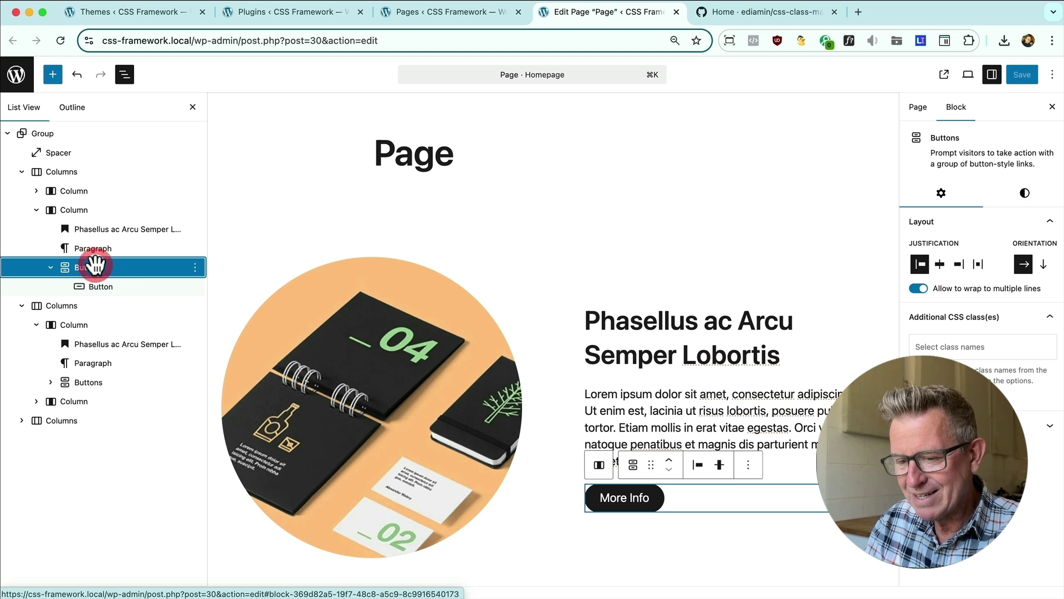
pyautogui.click(933, 343)
pyautogui.write('tes')
pyautogui.press('BackSpace')
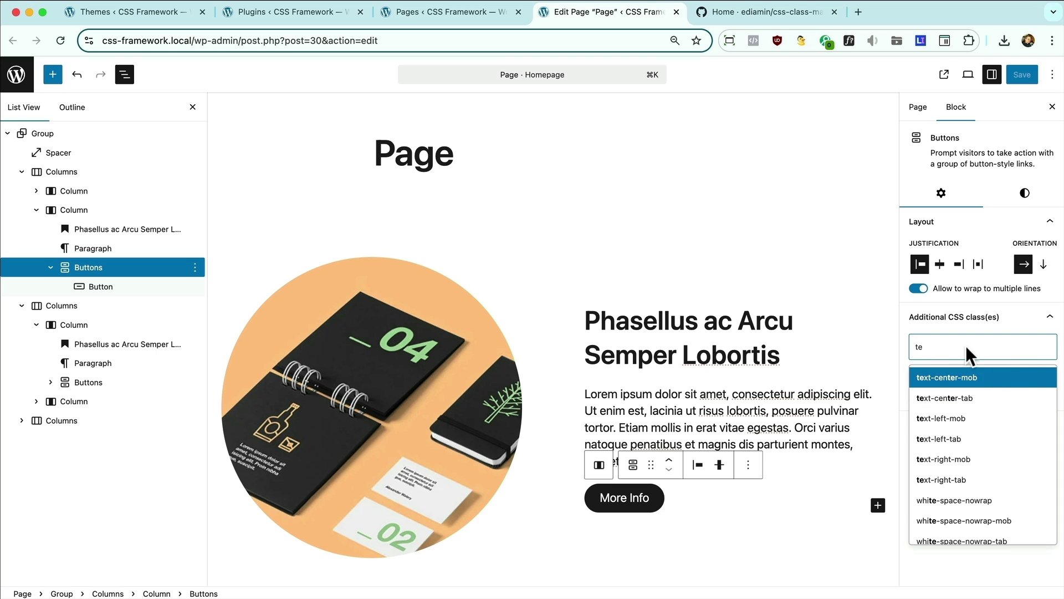
pyautogui.click(990, 377)
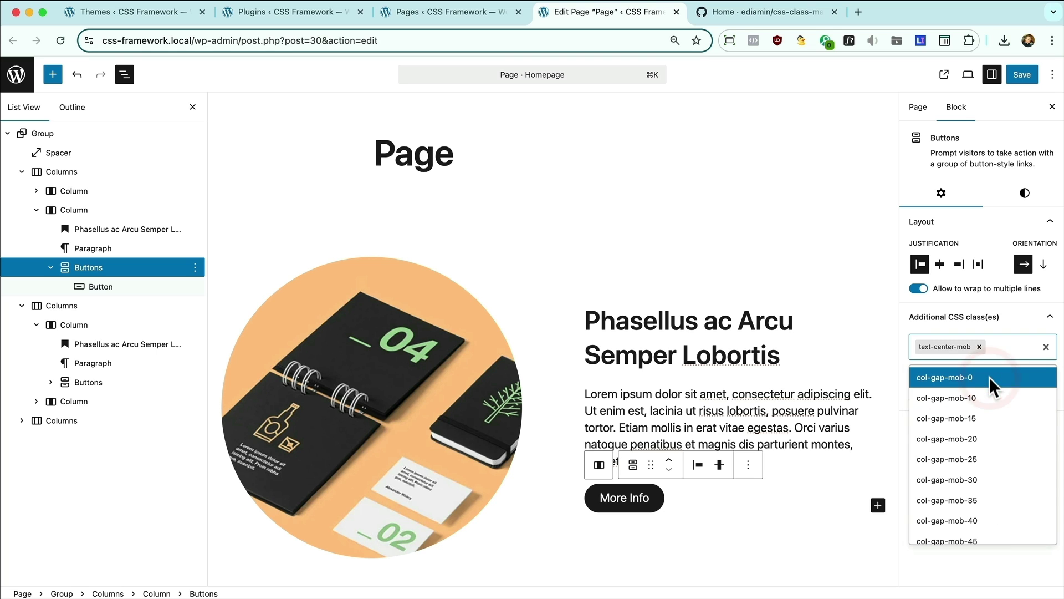
pyautogui.click(976, 345)
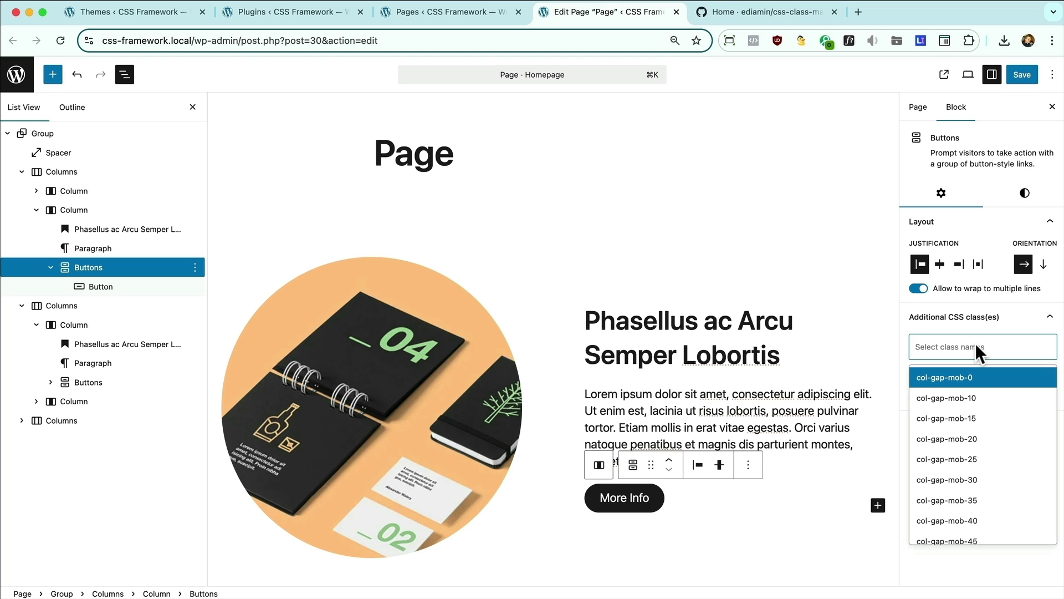
pyautogui.write('just')
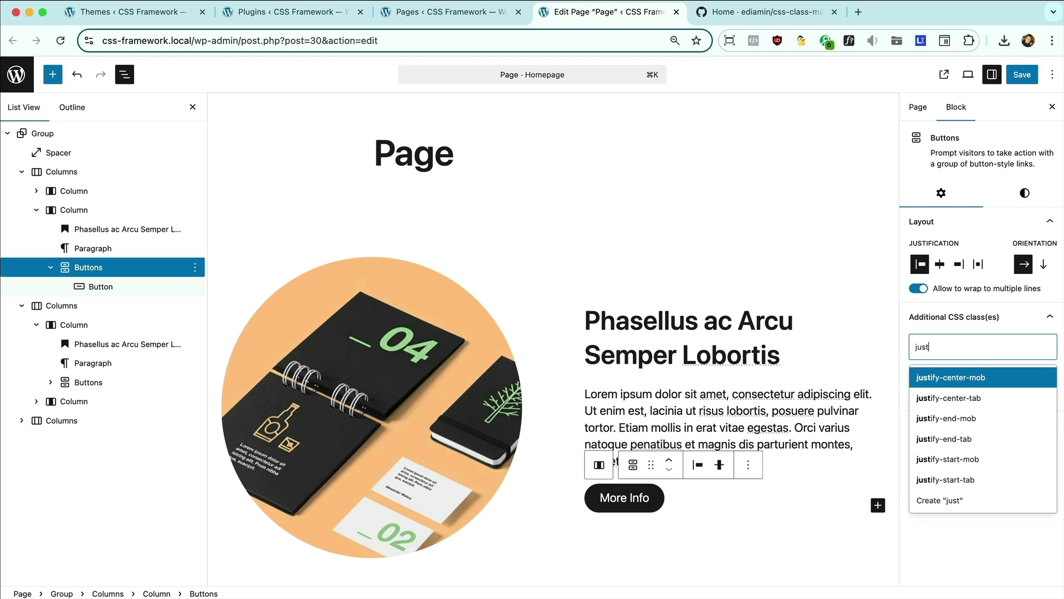
pyautogui.click(964, 375)
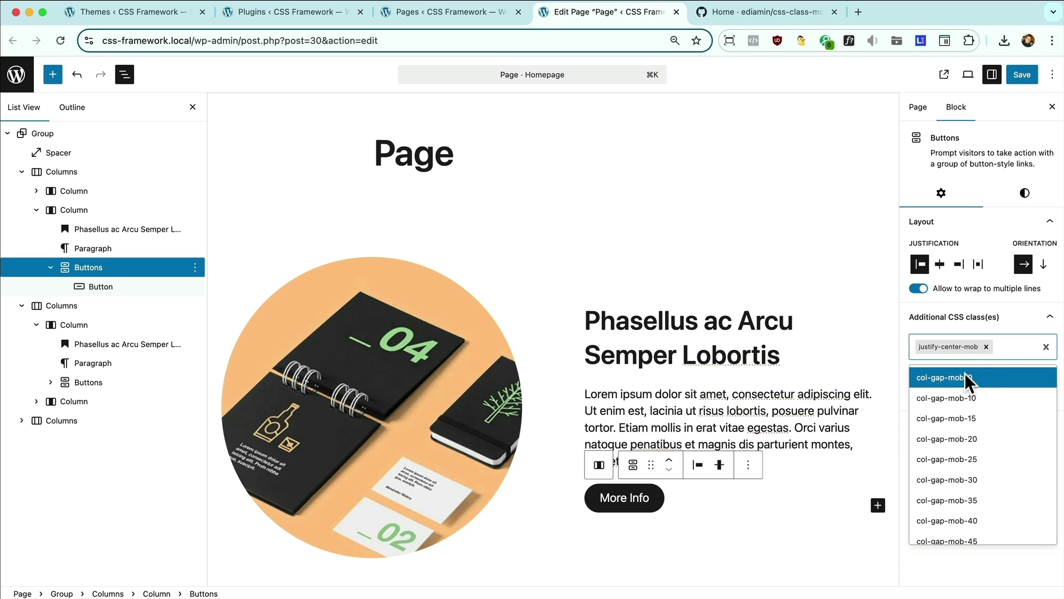
# Step: Save the page and reload the Firefox mobile preview to check the centred button
pyautogui.click(1024, 72)
pyautogui.press('super+Tab')
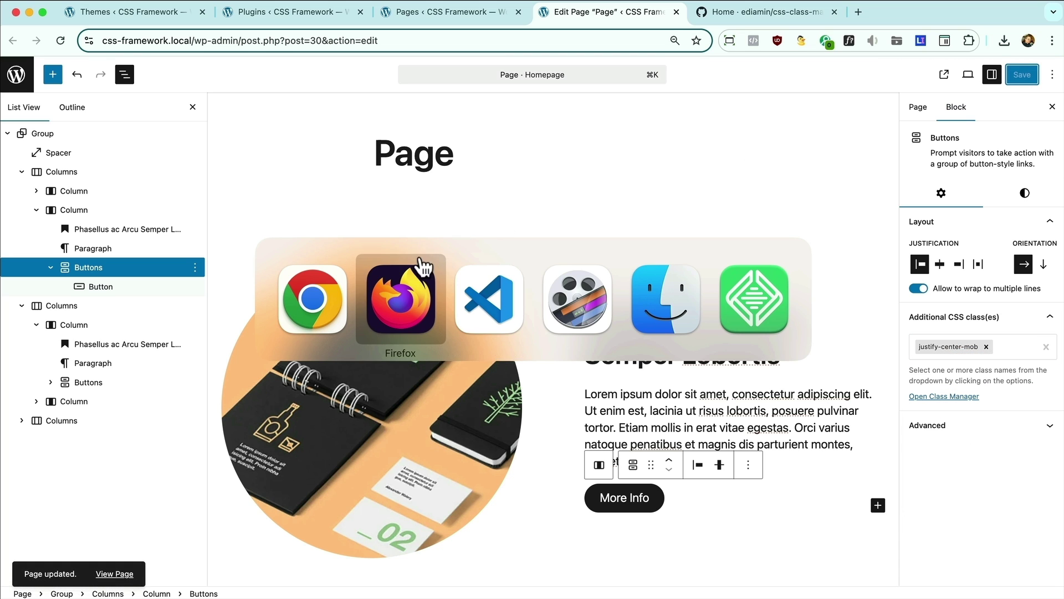
pyautogui.press('super+r')
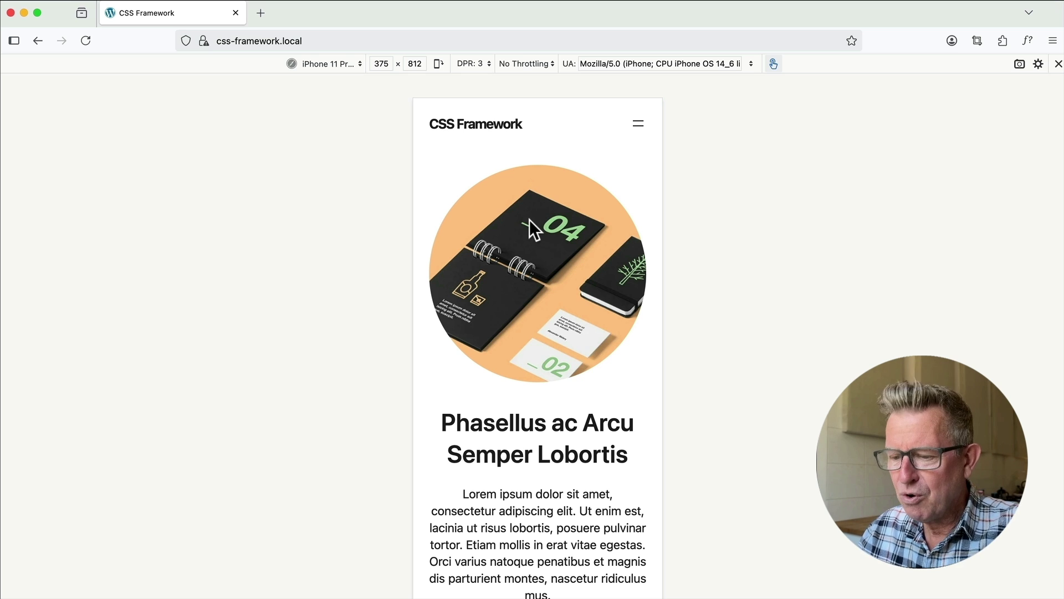
pyautogui.press('super+Tab')
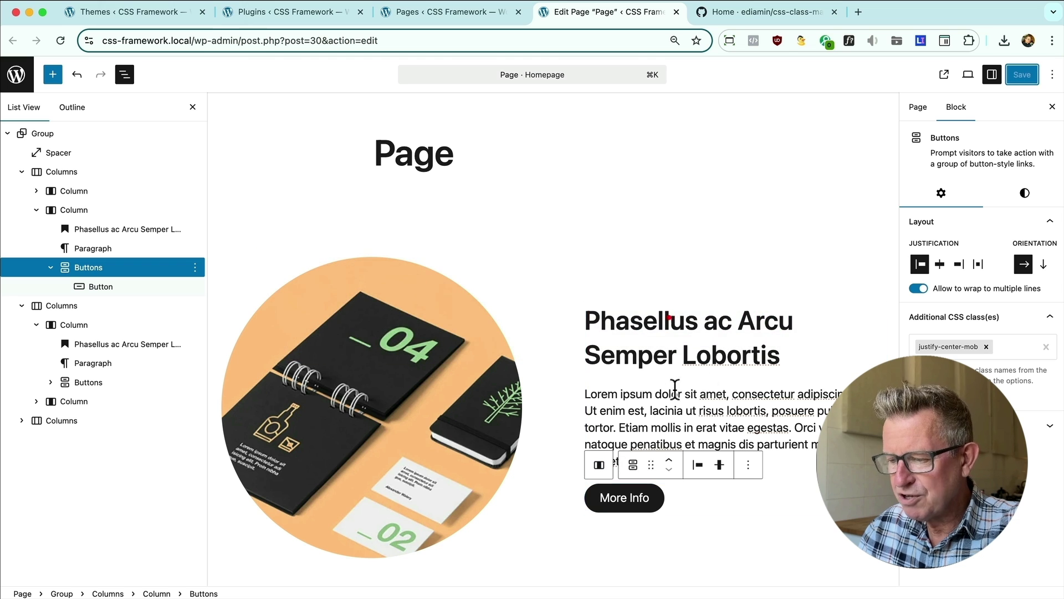
# Step: Add font-mob-18px to the notebook card's heading and save the page
pyautogui.click(670, 319)
pyautogui.click(1008, 463)
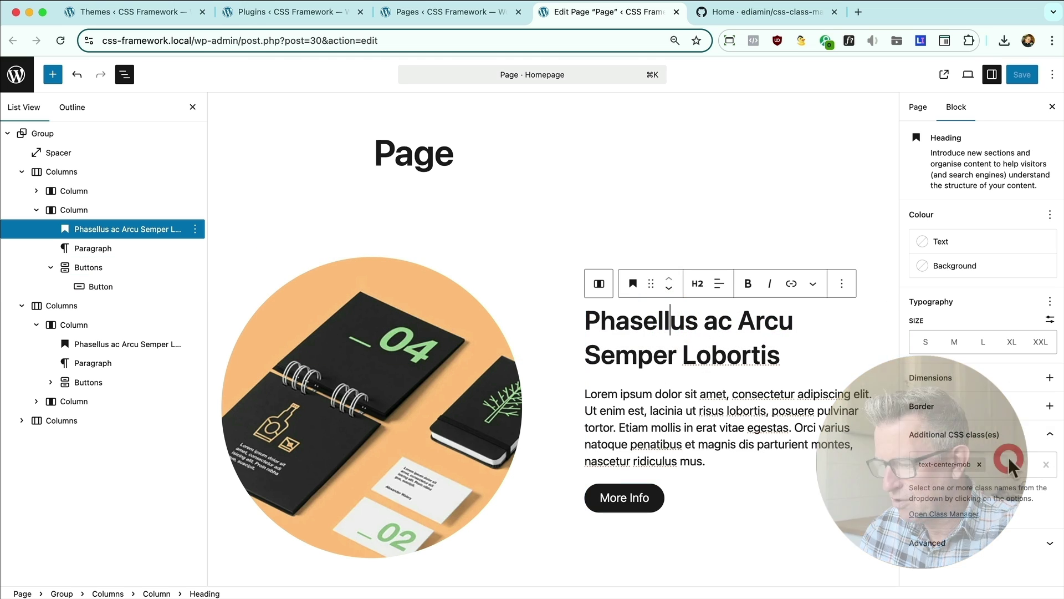
pyautogui.write('fo')
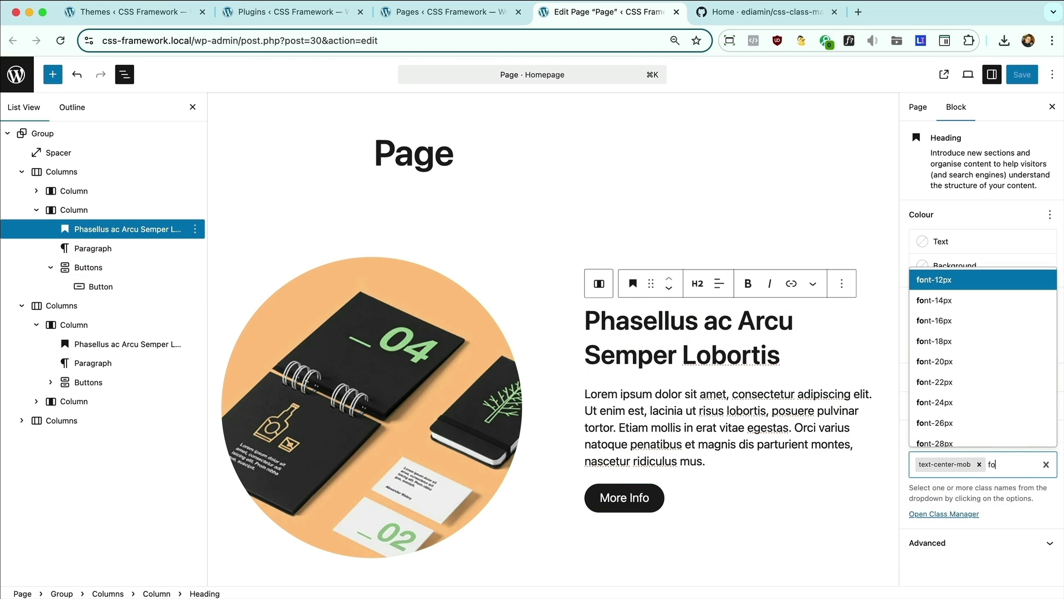
pyautogui.write('nt-mo')
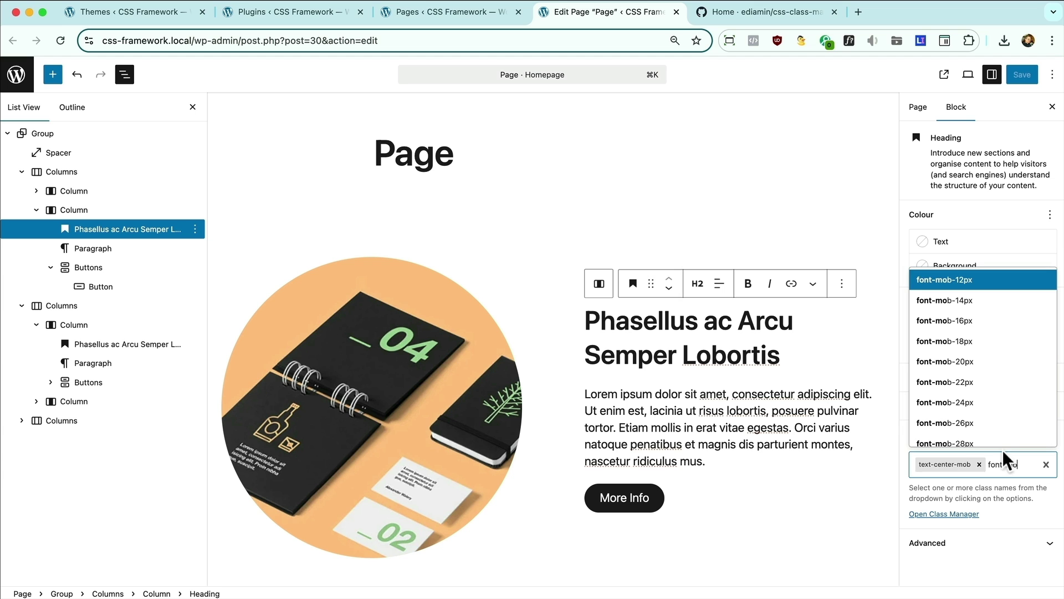
pyautogui.click(948, 341)
pyautogui.click(1020, 78)
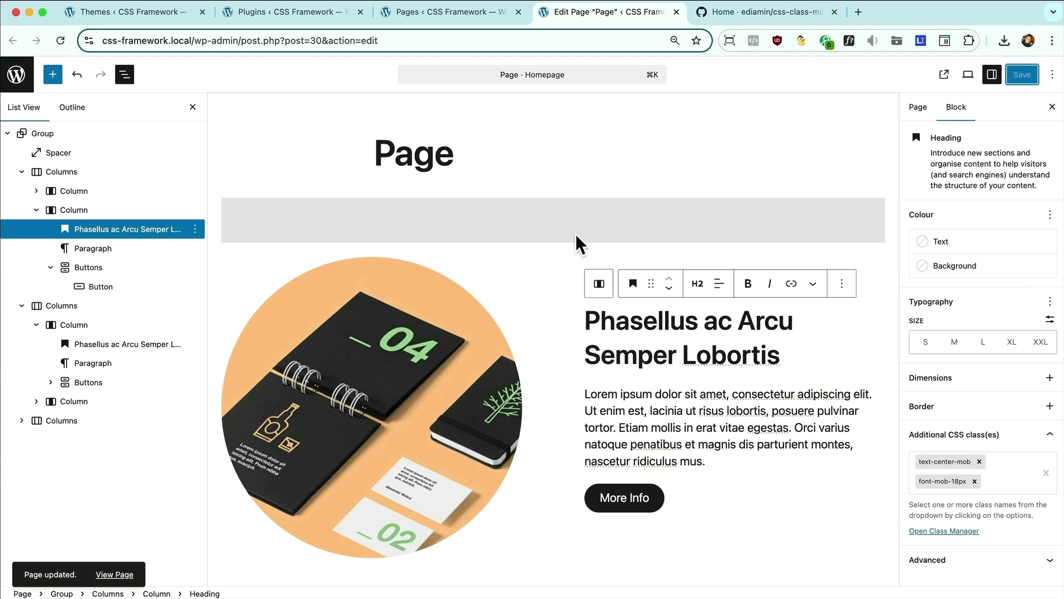
# Step: Reload the Firefox mobile preview and widen the viewport to check the smaller heading
pyautogui.press('super+Tab')
pyautogui.press('super+r')
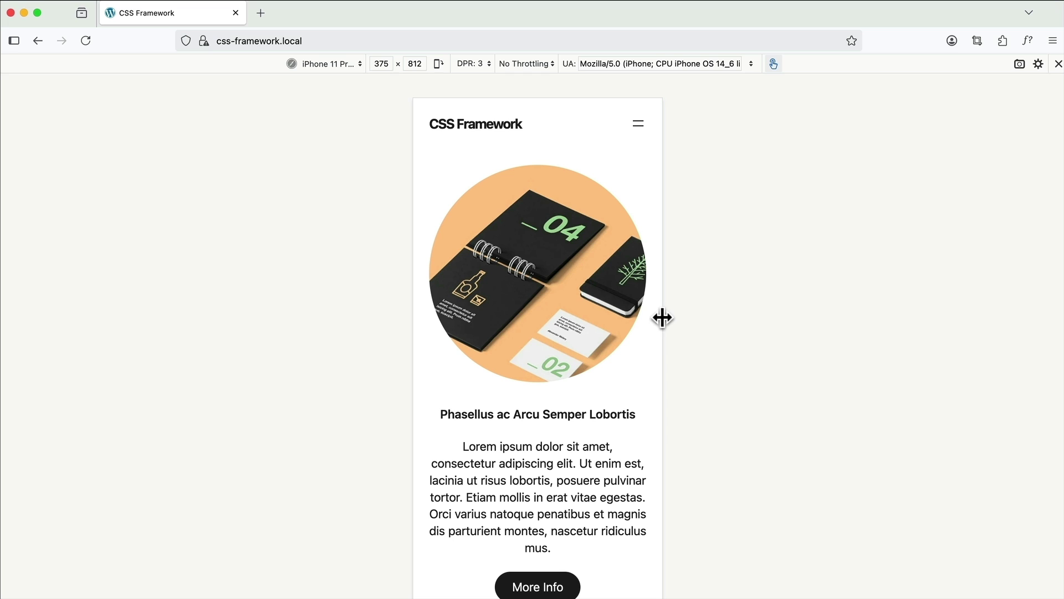
pyautogui.moveTo(667, 316)
pyautogui.mouseDown()
pyautogui.moveTo(1016, 337)
pyautogui.moveTo(824, 321)
pyautogui.moveTo(639, 323)
pyautogui.moveTo(665, 333)
pyautogui.mouseUp()
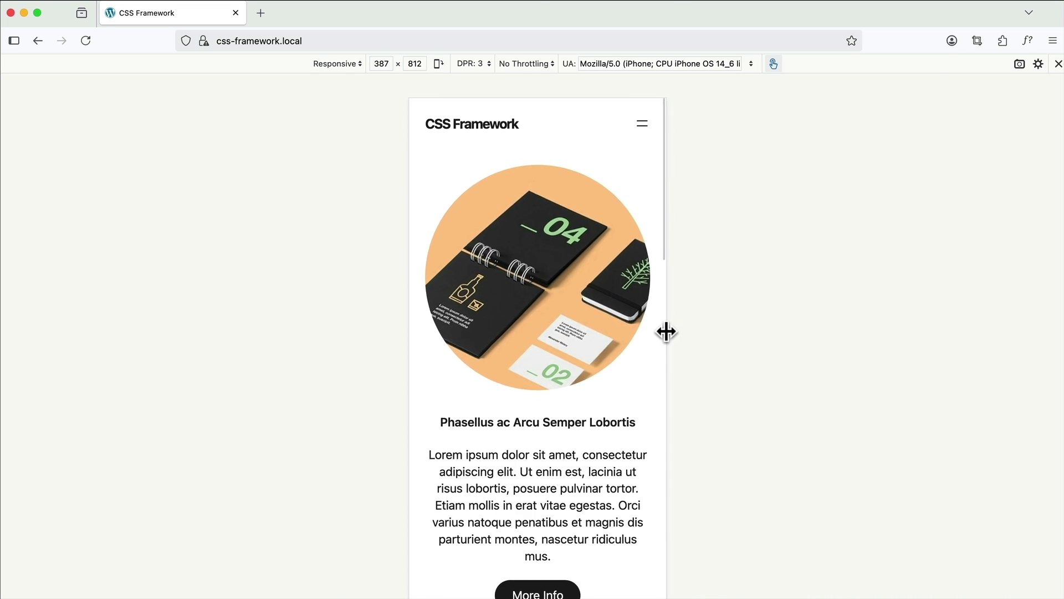
pyautogui.press('super+Tab')
pyautogui.click(414, 381)
pyautogui.scroll(-3, 959, 490)
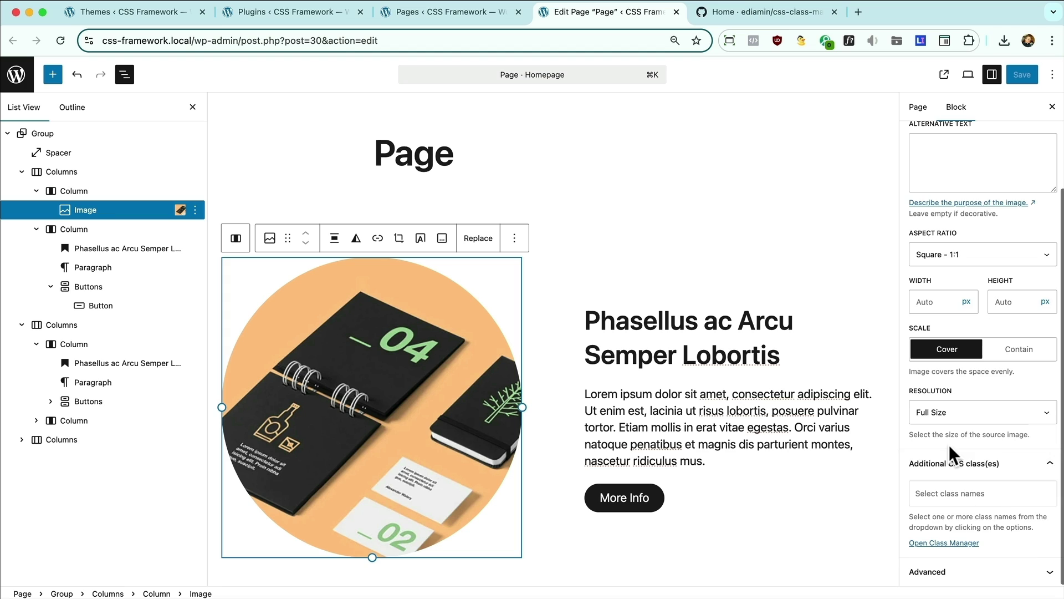
# Step: Add the img-wdth-mob-70per class to the notebook image block and save the page
pyautogui.click(928, 491)
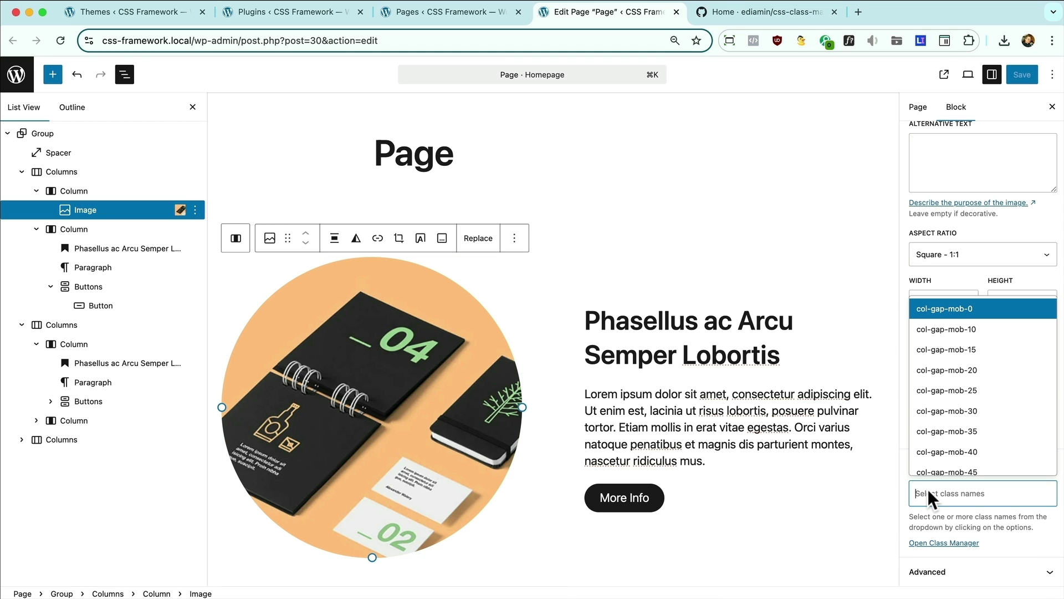
pyautogui.write('img')
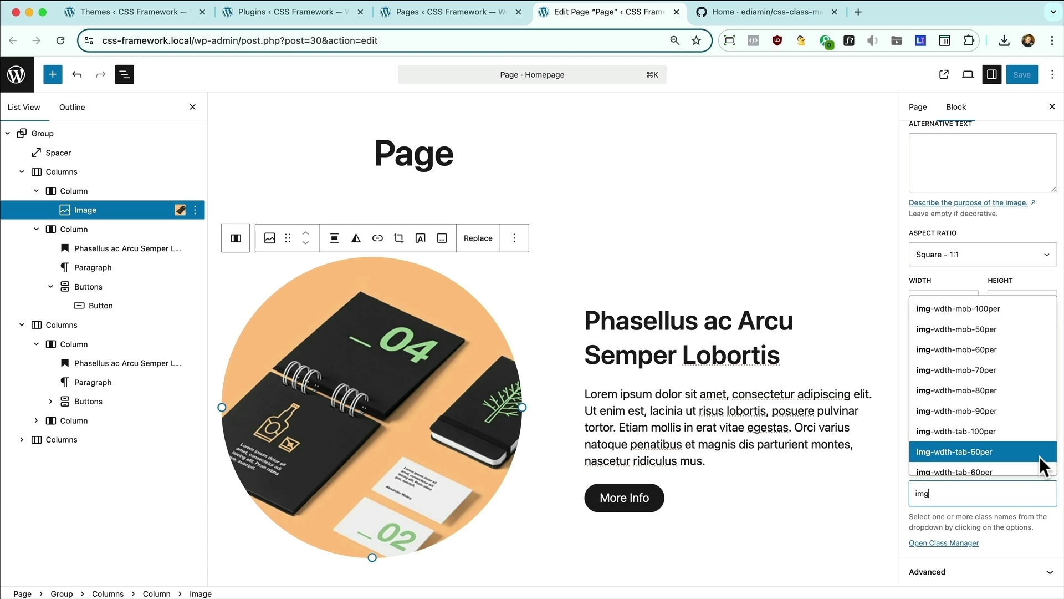
pyautogui.click(981, 376)
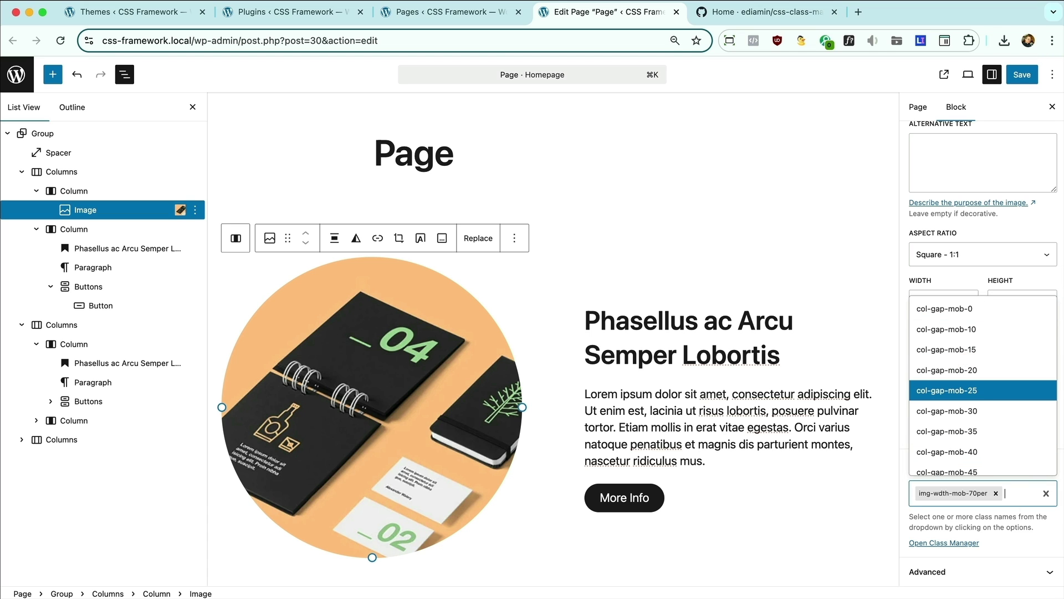
pyautogui.click(1022, 74)
# Step: Reload the Firefox responsive preview to check the narrower image on phone width
pyautogui.press('super+Tab')
pyautogui.press('super+r')
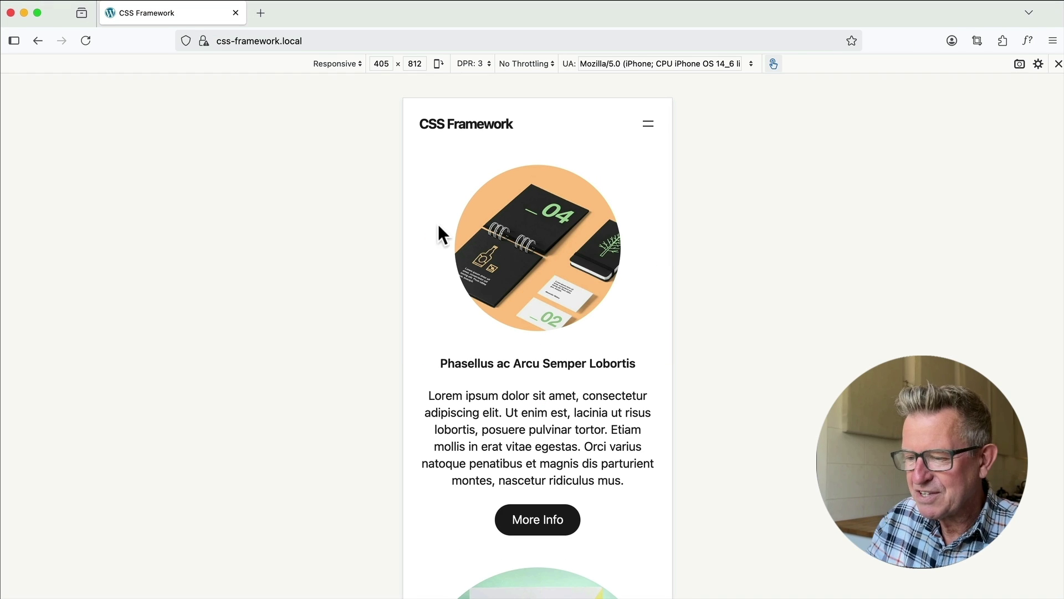
pyautogui.press('super+Tab')
pyautogui.press('super+Tab')
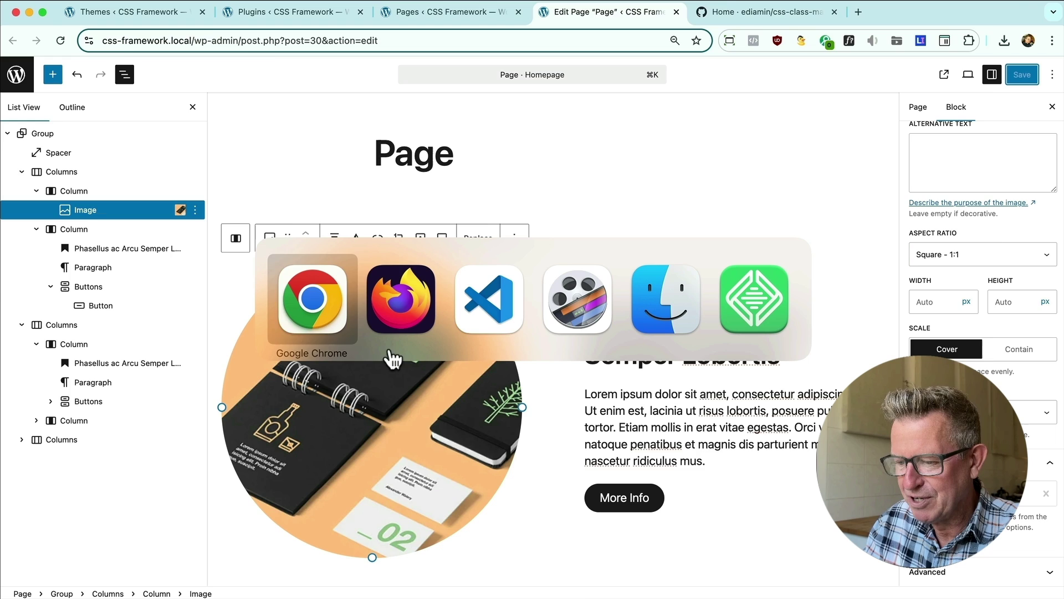
pyautogui.click(478, 303)
pyautogui.press('super+f')
pyautogui.write('img')
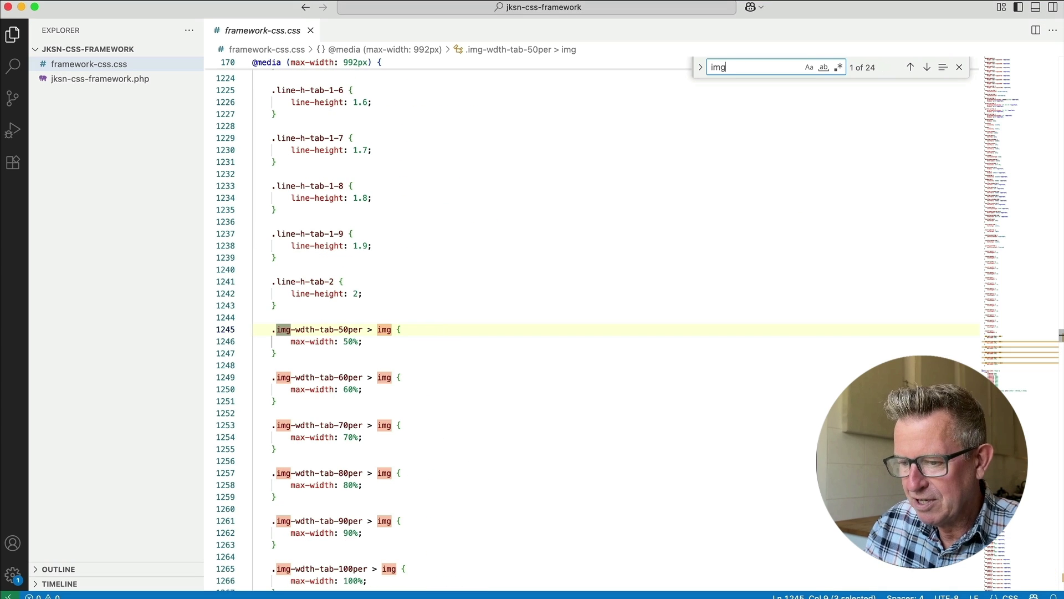
pyautogui.click(388, 342)
pyautogui.moveTo(363, 327)
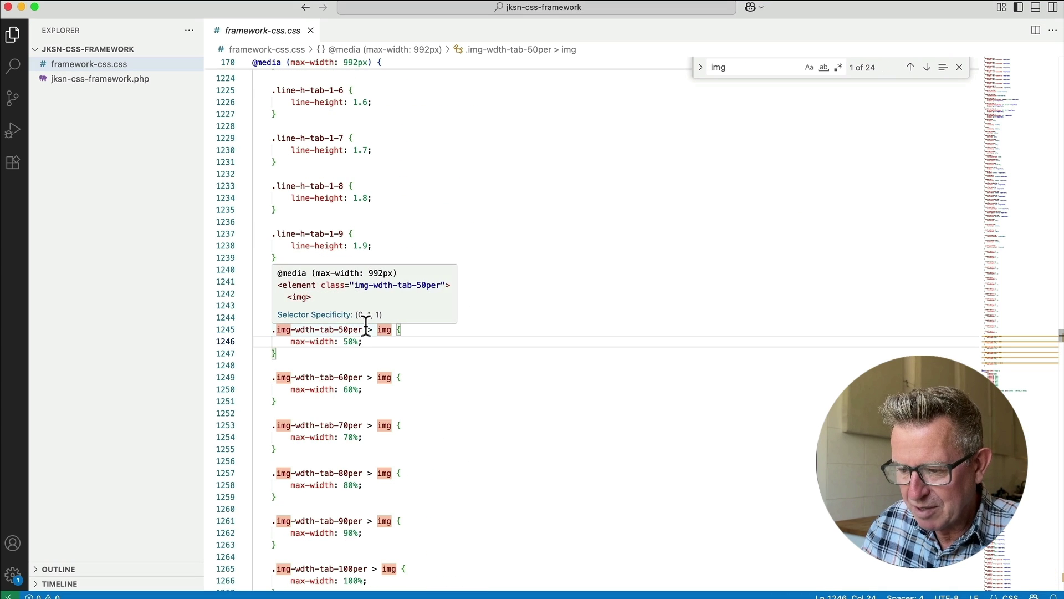
pyautogui.moveTo(363, 329); pyautogui.dragTo(271, 329)
pyautogui.press('Escape')
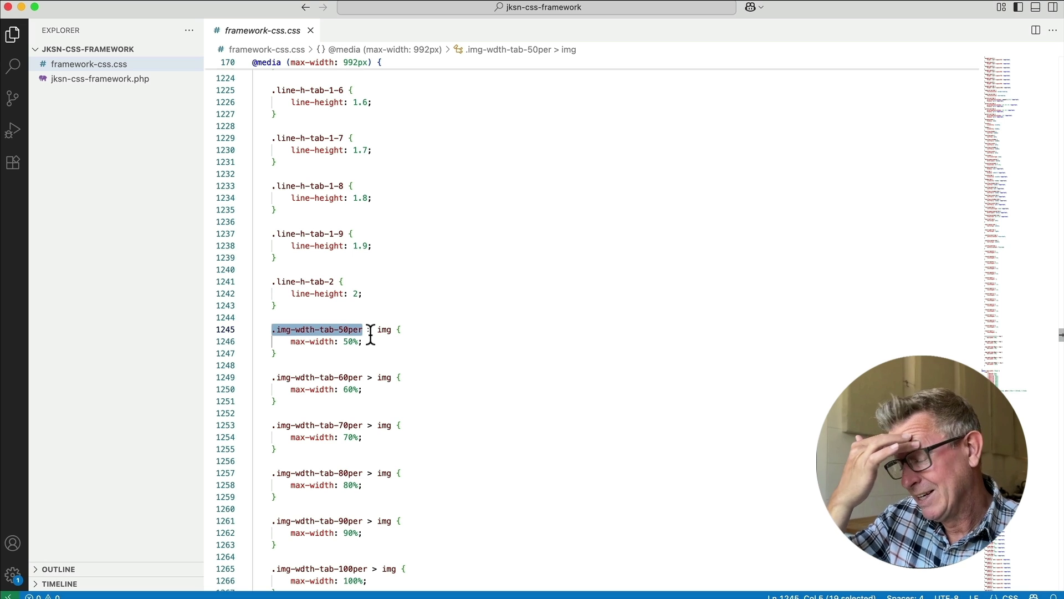
pyautogui.press('super+Tab')
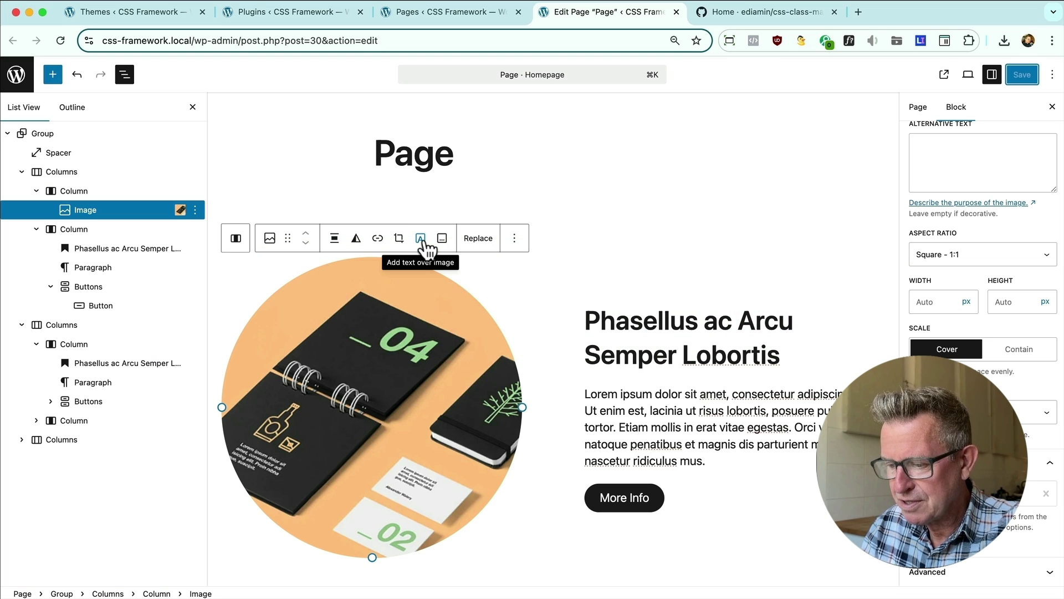
# Step: Select the image-and-text Columns block, give it mar-bottom-mob-60, and save the page
pyautogui.press('super+Tab')
pyautogui.press('super+Tab')
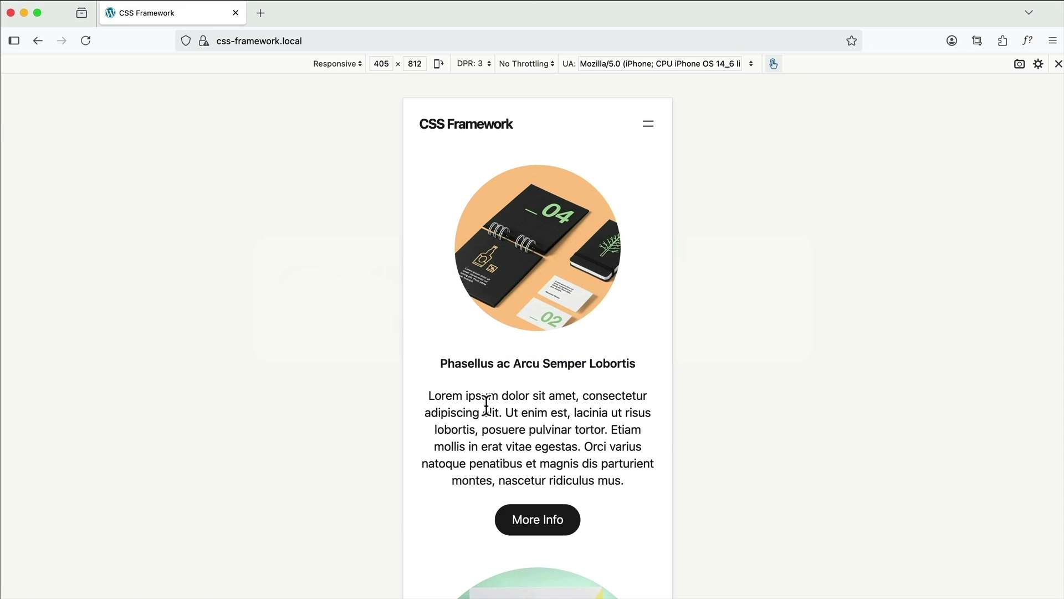
pyautogui.press('super+Tab')
pyautogui.click(739, 487)
pyautogui.click(682, 442)
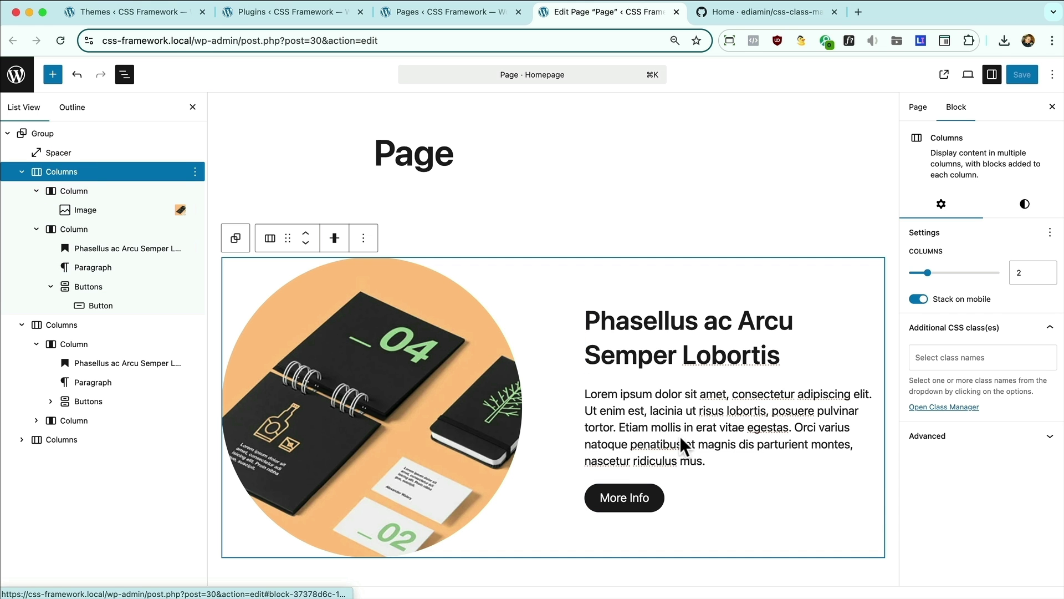
pyautogui.click(939, 359)
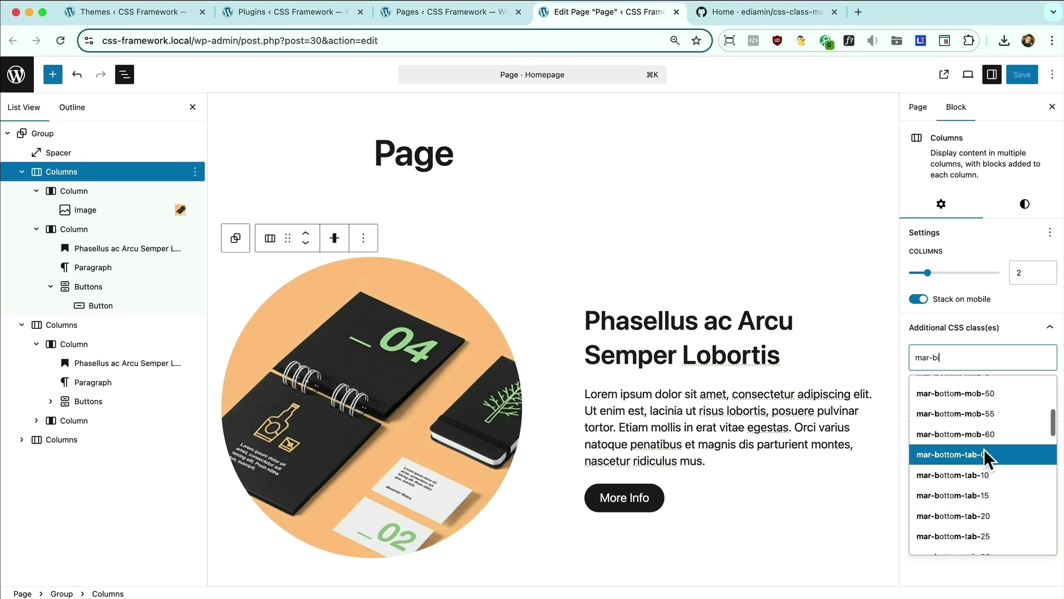
pyautogui.click(1022, 74)
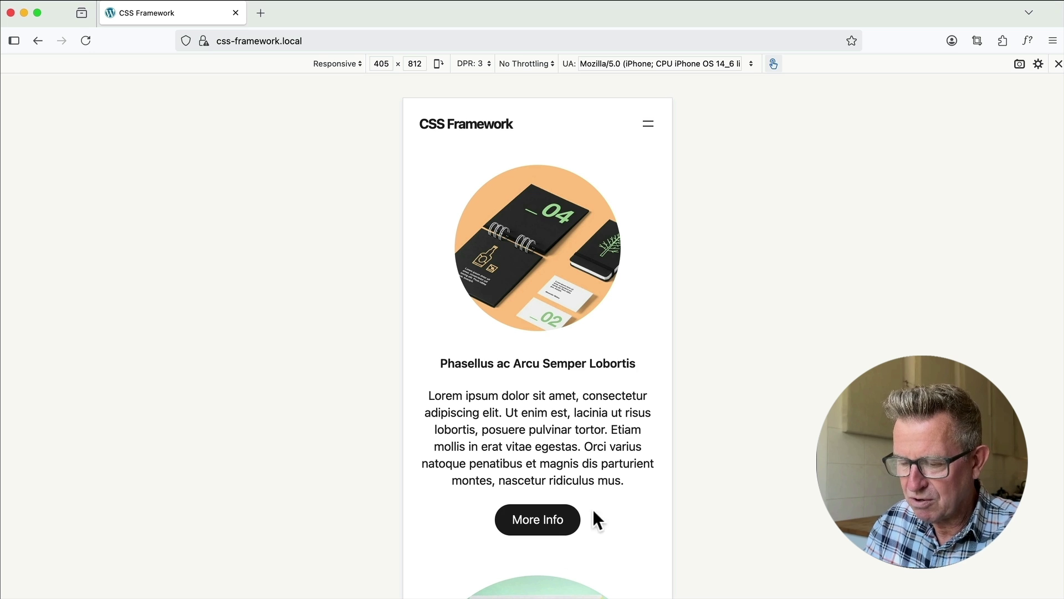
pyautogui.scroll(-2, 585, 481)
pyautogui.scroll(2, 586, 478)
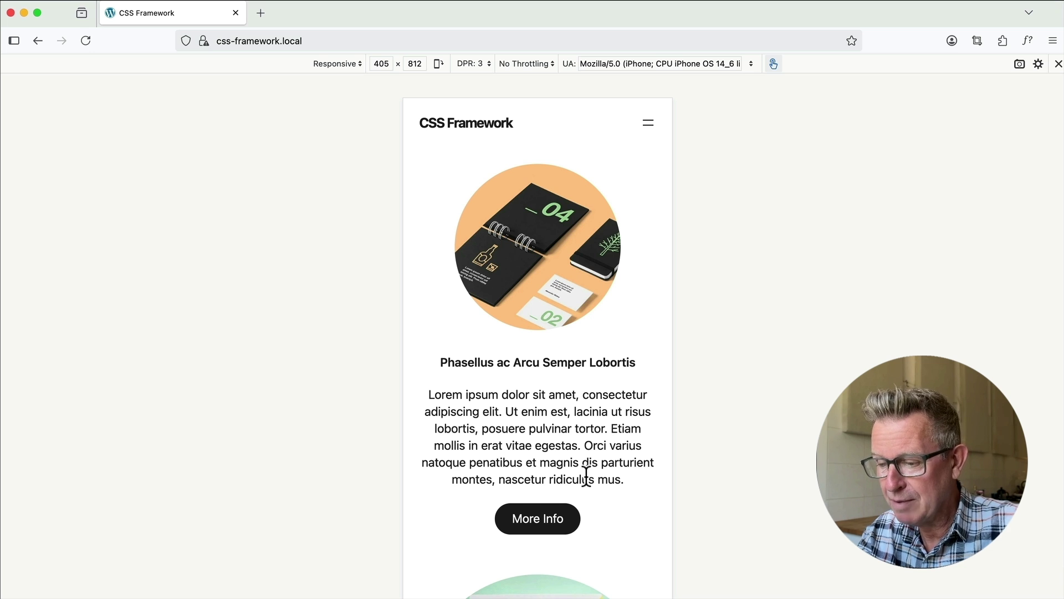
pyautogui.press('super+Tab')
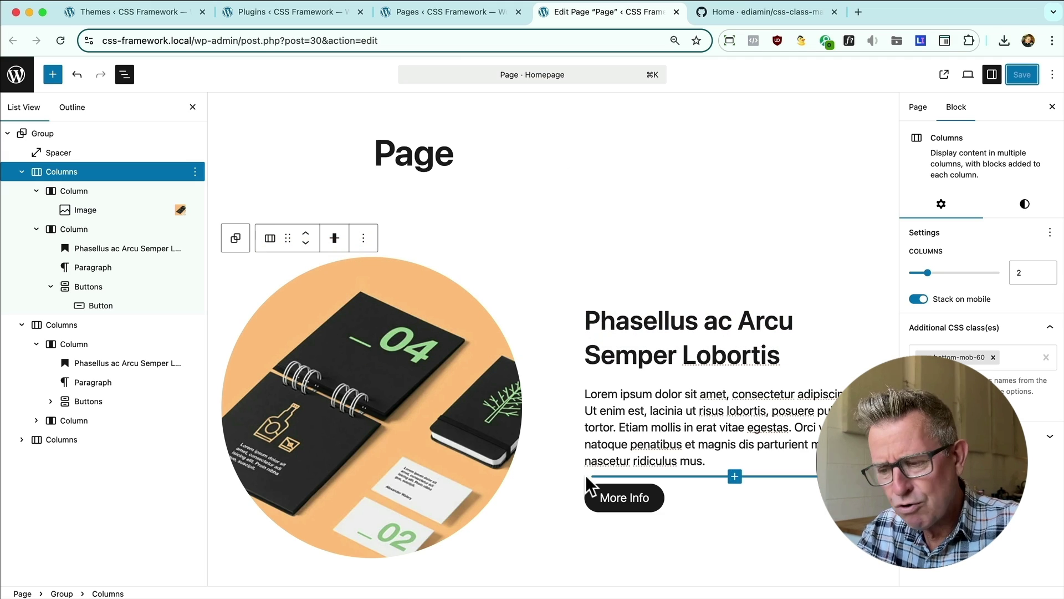
# Step: Open the Grid page's editor in a new tab from the Pages list
pyautogui.click(441, 16)
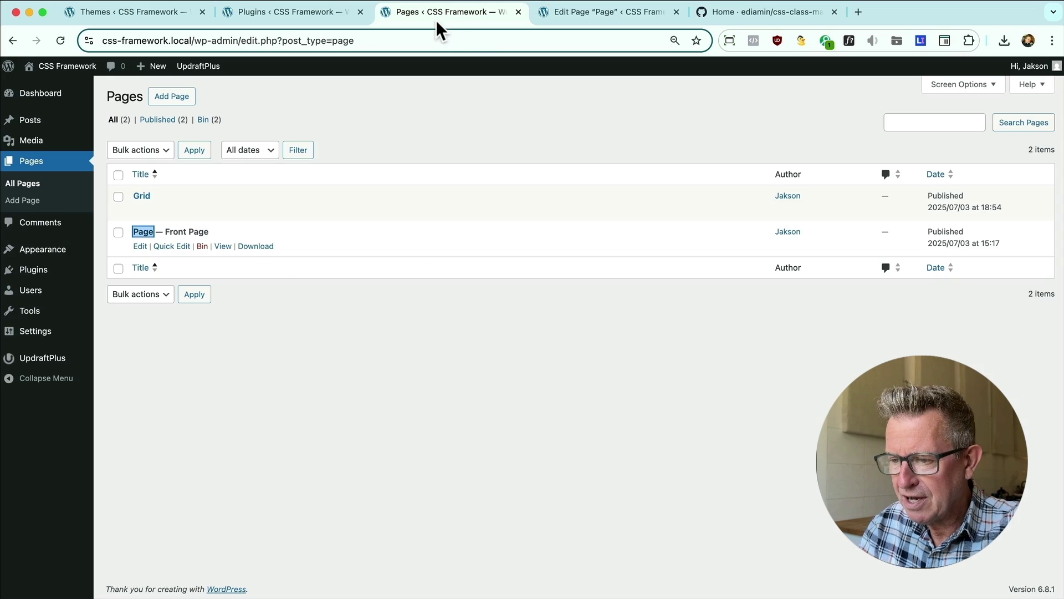
pyautogui.rightClick(139, 198)
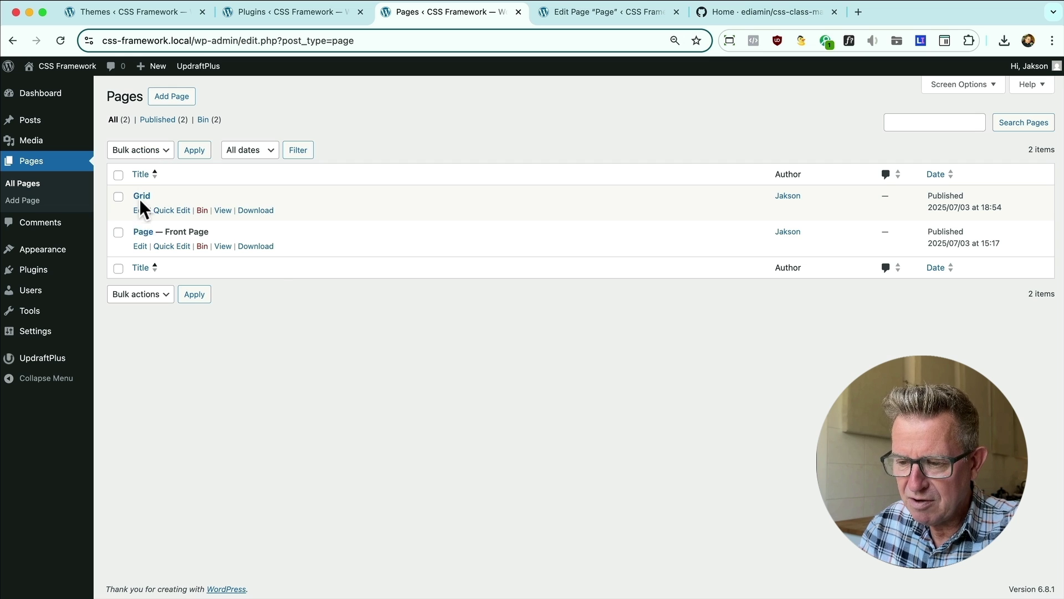
pyautogui.click(229, 191)
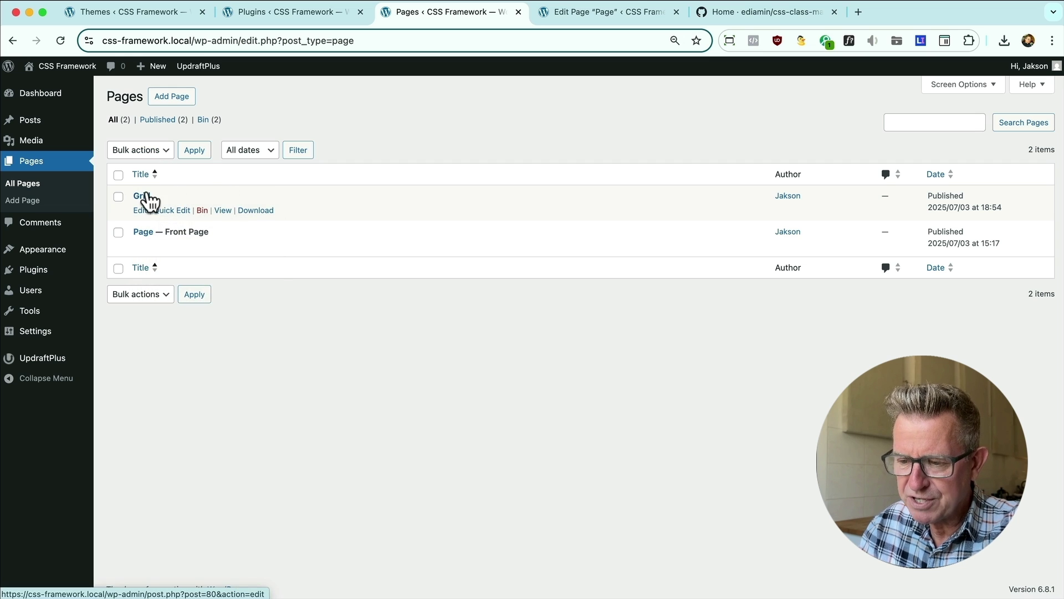
pyautogui.rightClick(147, 195)
pyautogui.click(207, 199)
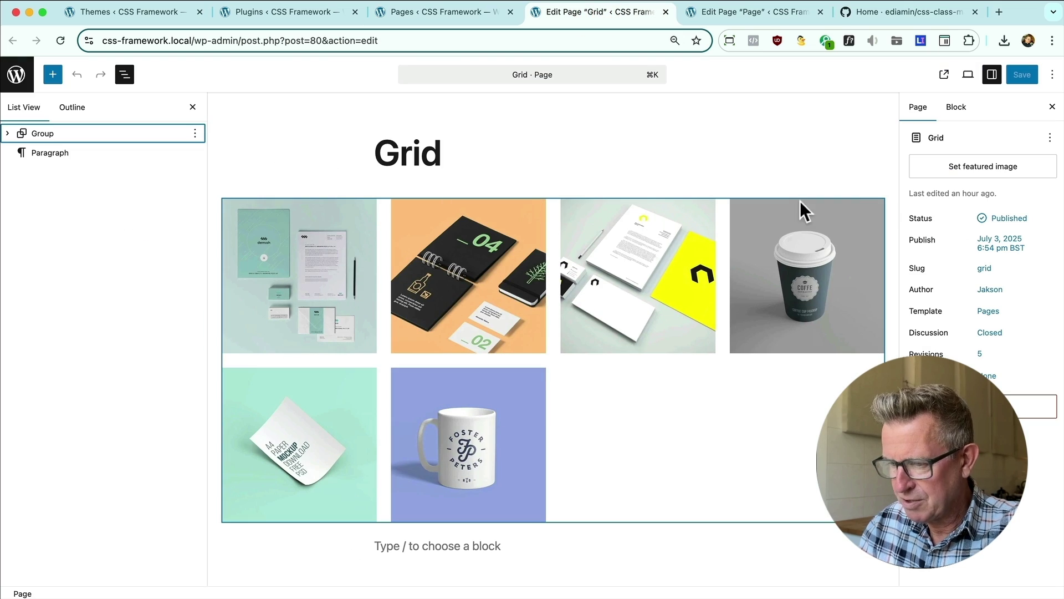
# Step: Set the Grid block to manual placement with 3 columns, save, and preview it in Firefox
pyautogui.click(718, 409)
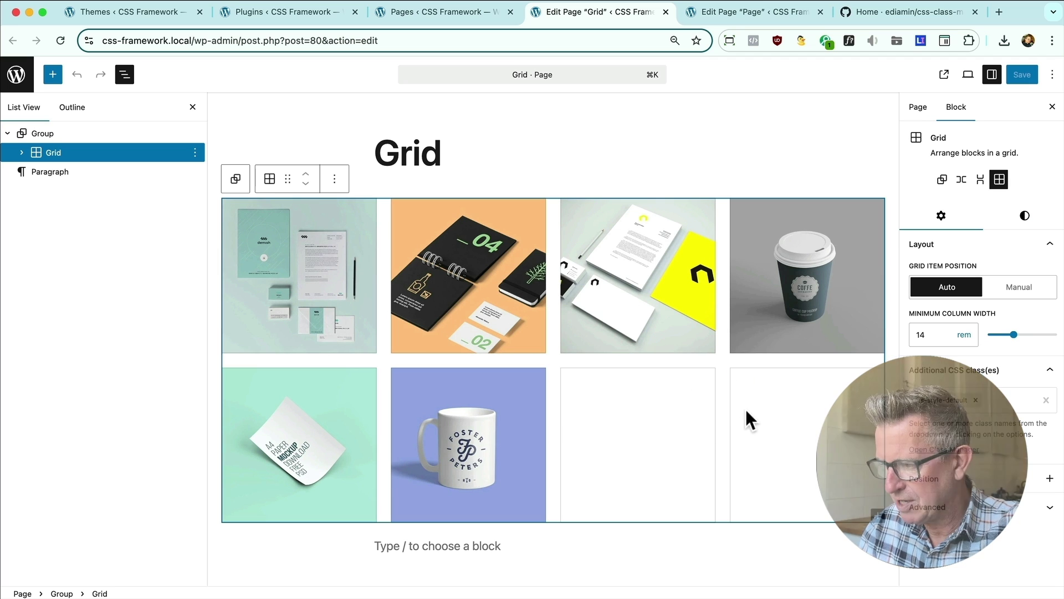
pyautogui.click(1030, 288)
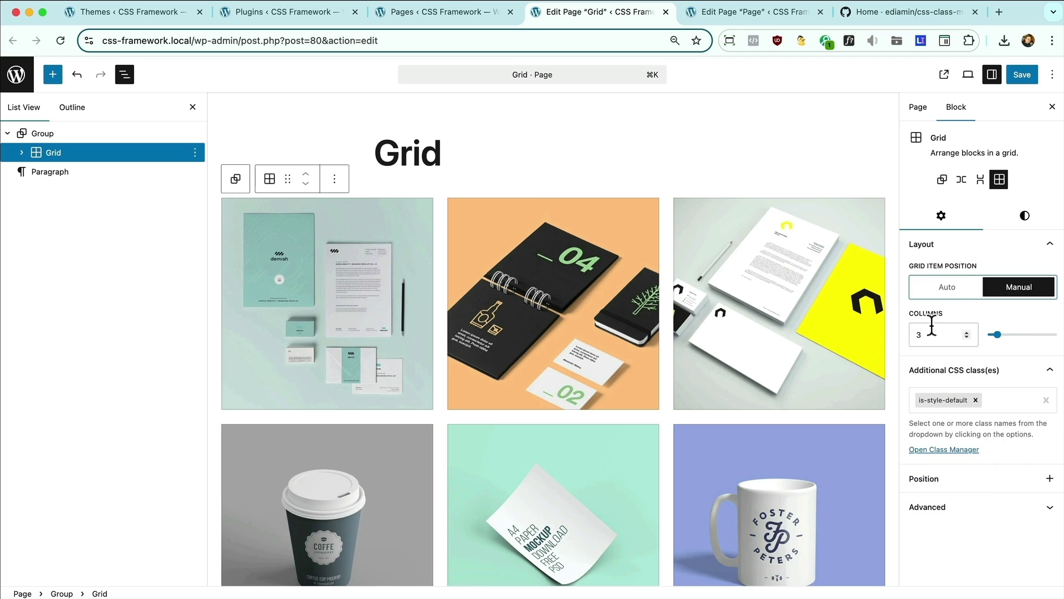
pyautogui.click(924, 339)
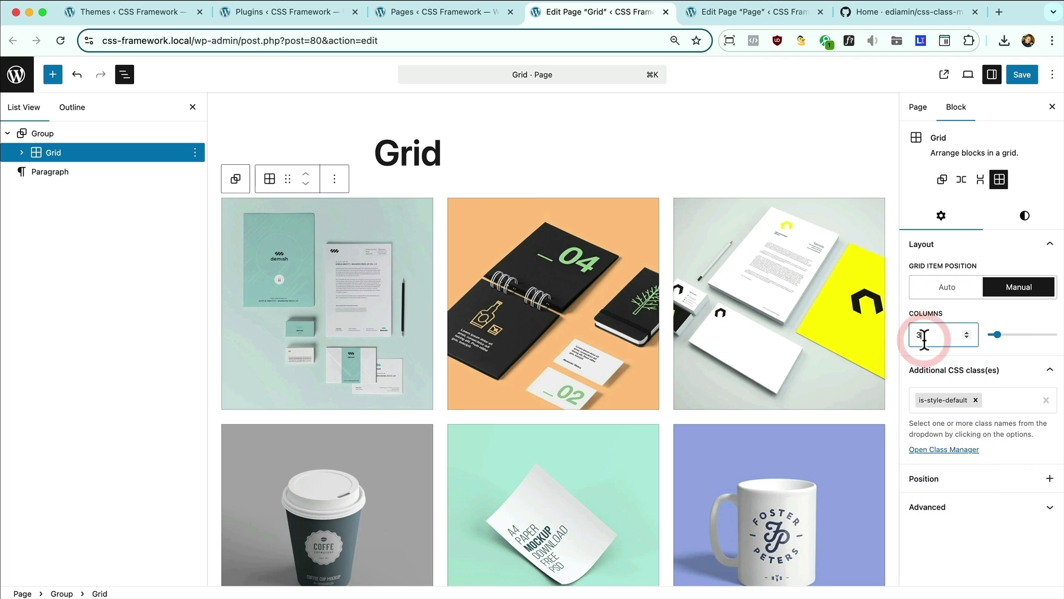
pyautogui.click(1030, 72)
pyautogui.press('super+Tab')
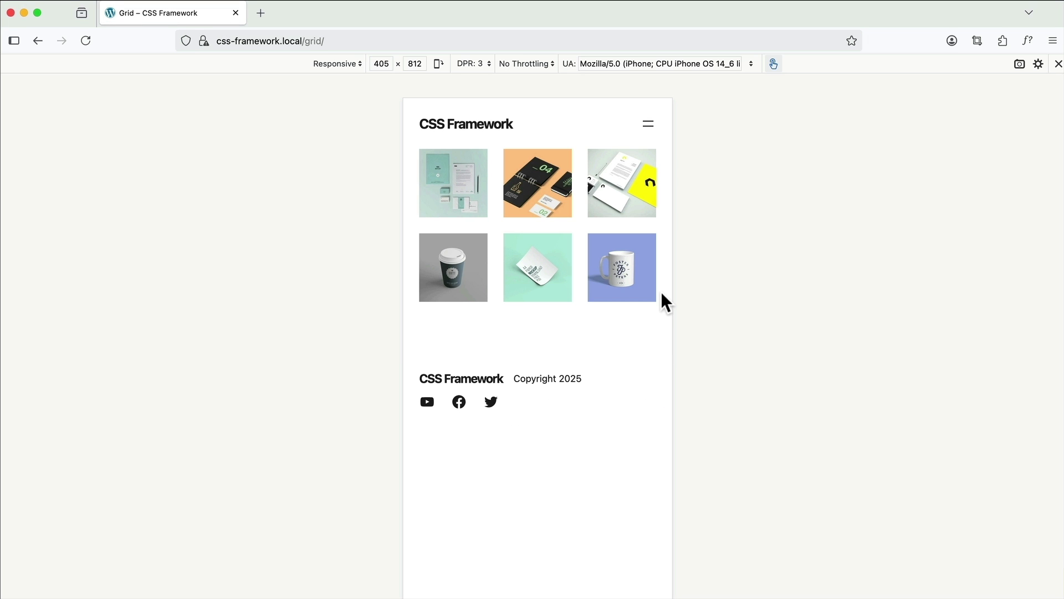
pyautogui.press('super+Tab')
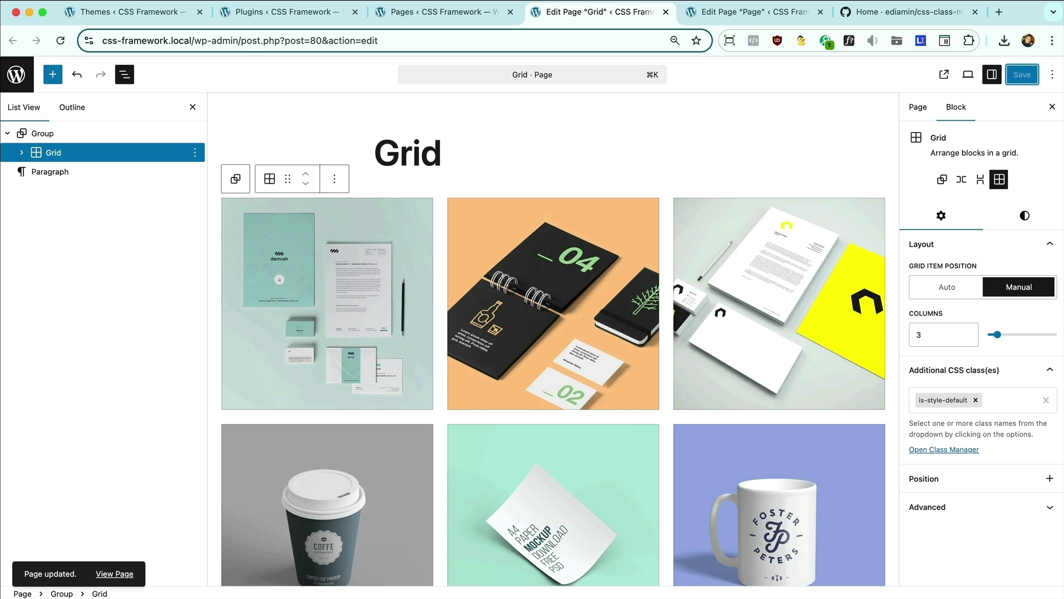
# Step: Try auto column sizing at 16 rem minimum, then revert to fixed 3 columns and save
pyautogui.click(947, 287)
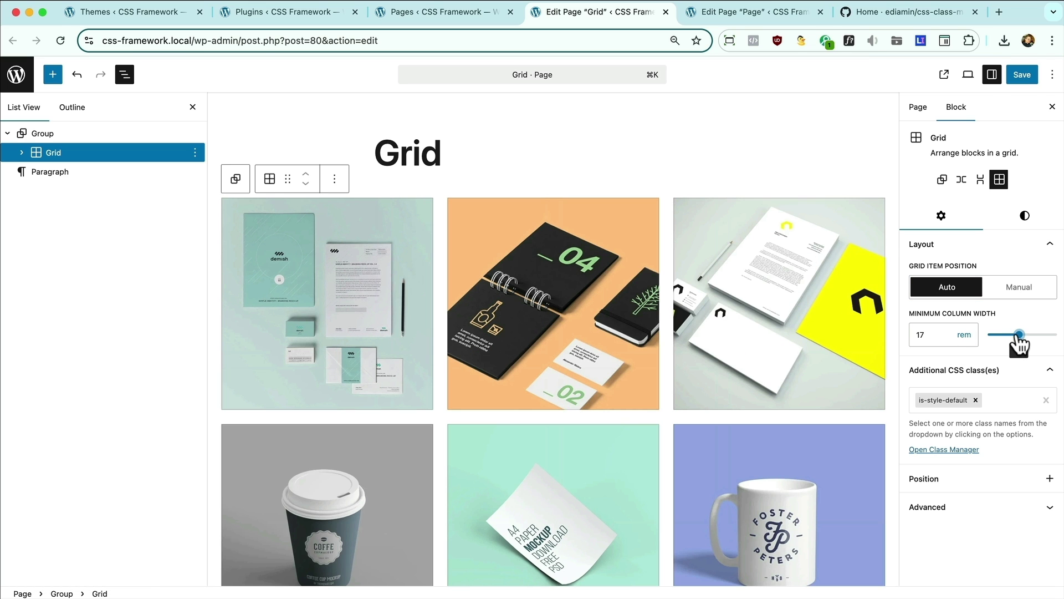
pyautogui.moveTo(1017, 333); pyautogui.dragTo(1016, 336)
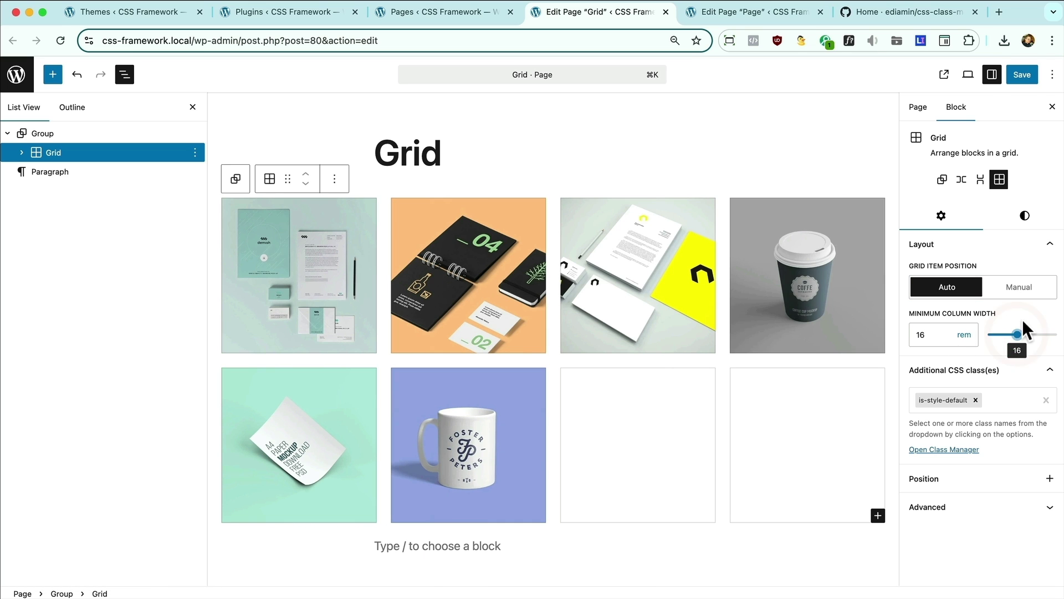
pyautogui.click(1020, 288)
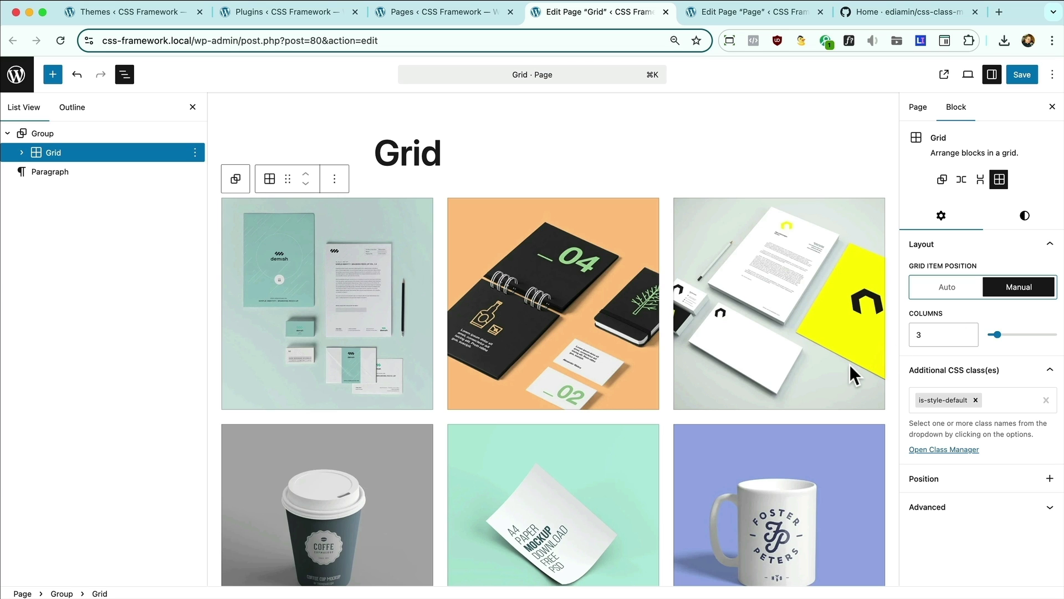
pyautogui.click(1021, 75)
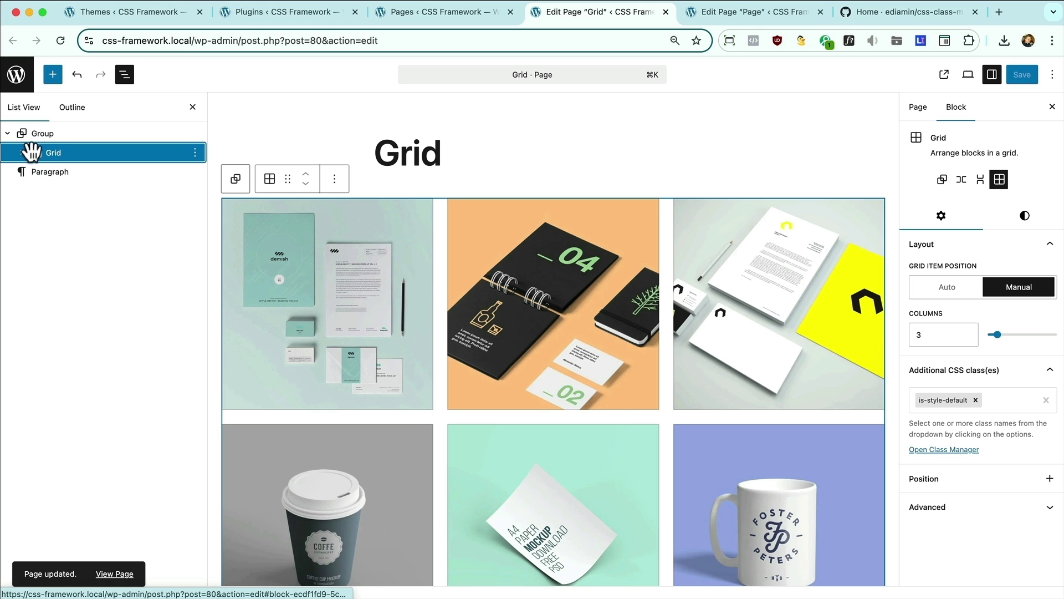
pyautogui.click(36, 156)
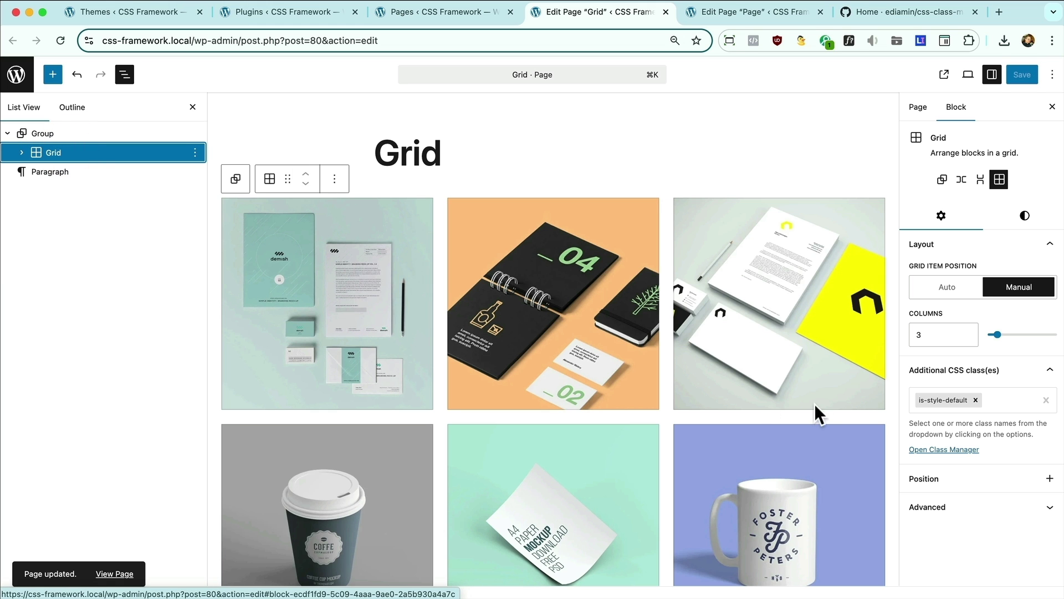
# Step: Replace is-style-default on the Grid block with grid-2-col-tab and grid-1-col-mob, then save
pyautogui.click(992, 395)
pyautogui.click(969, 395)
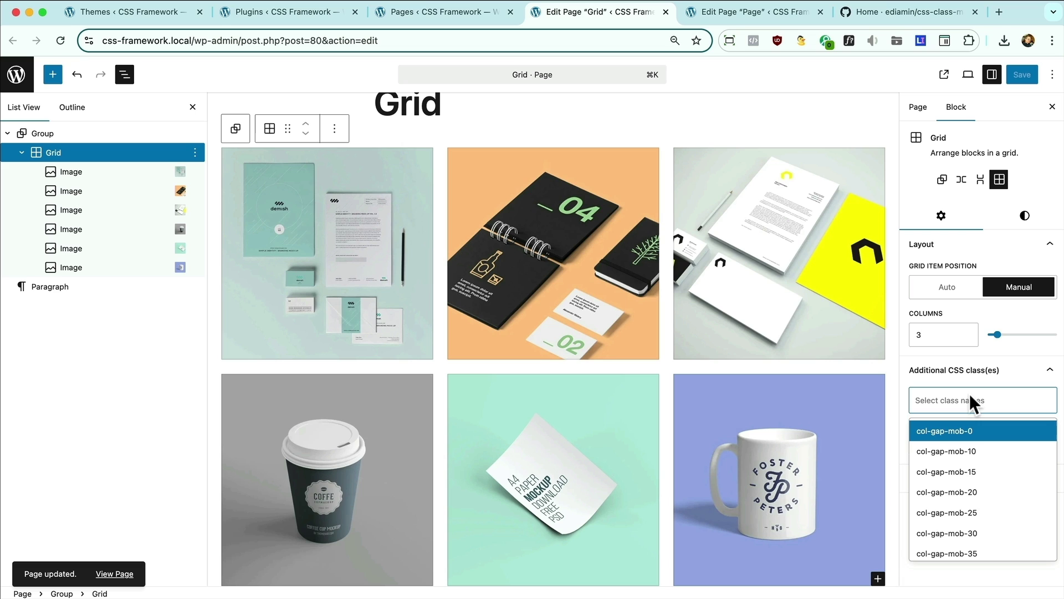
pyautogui.write('grid-2')
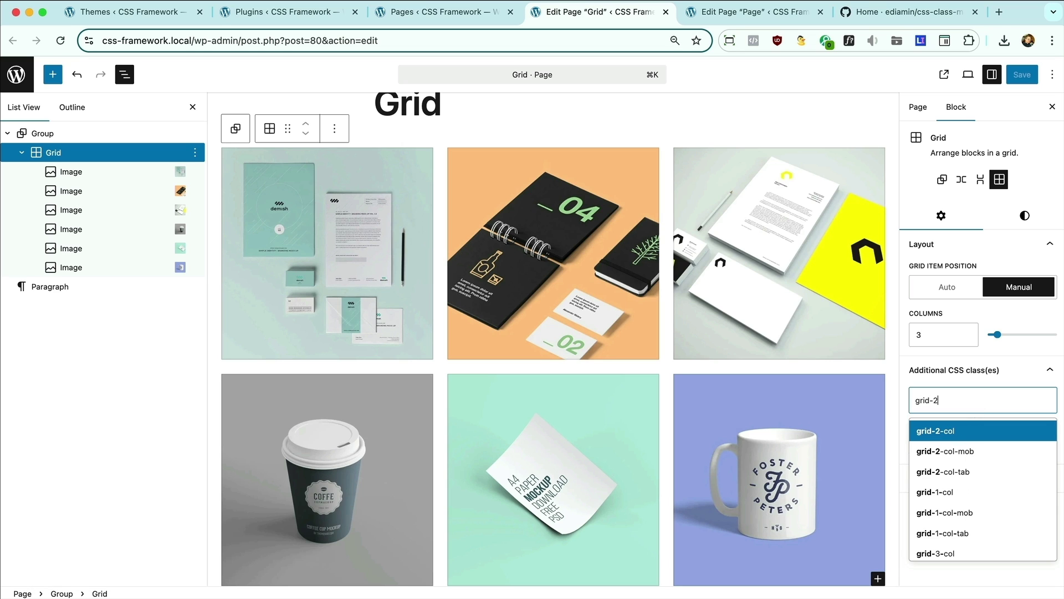
pyautogui.write('-col-tab')
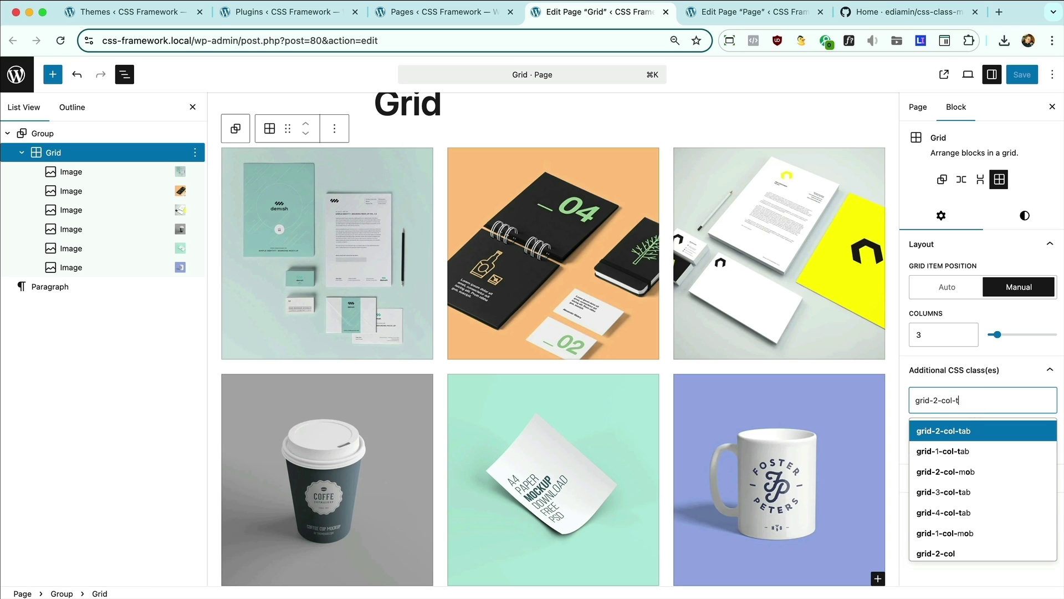
pyautogui.press('Return')
pyautogui.write('grid-1-co')
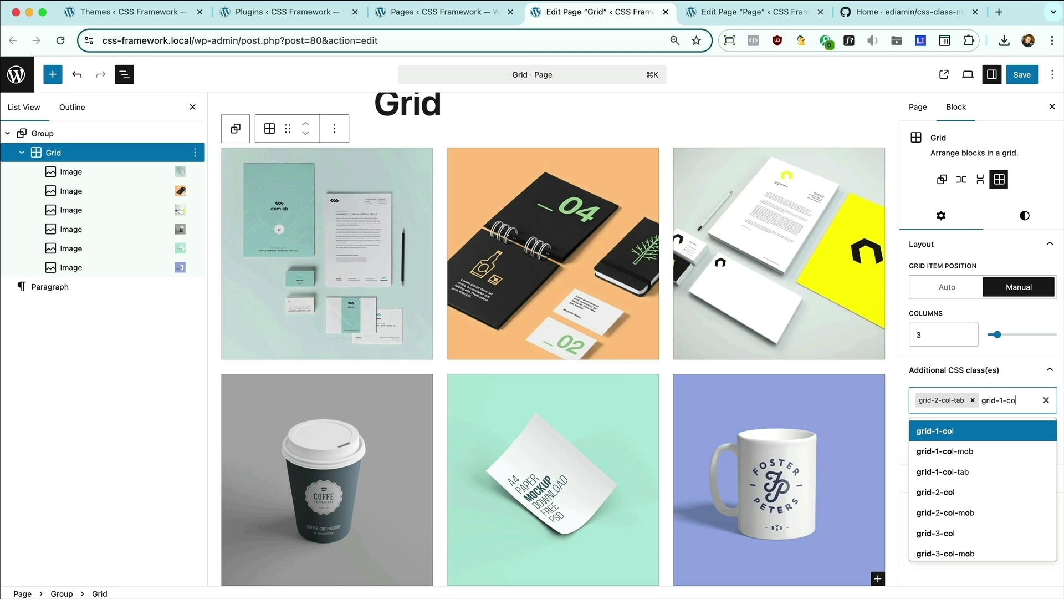
pyautogui.write('l-mo')
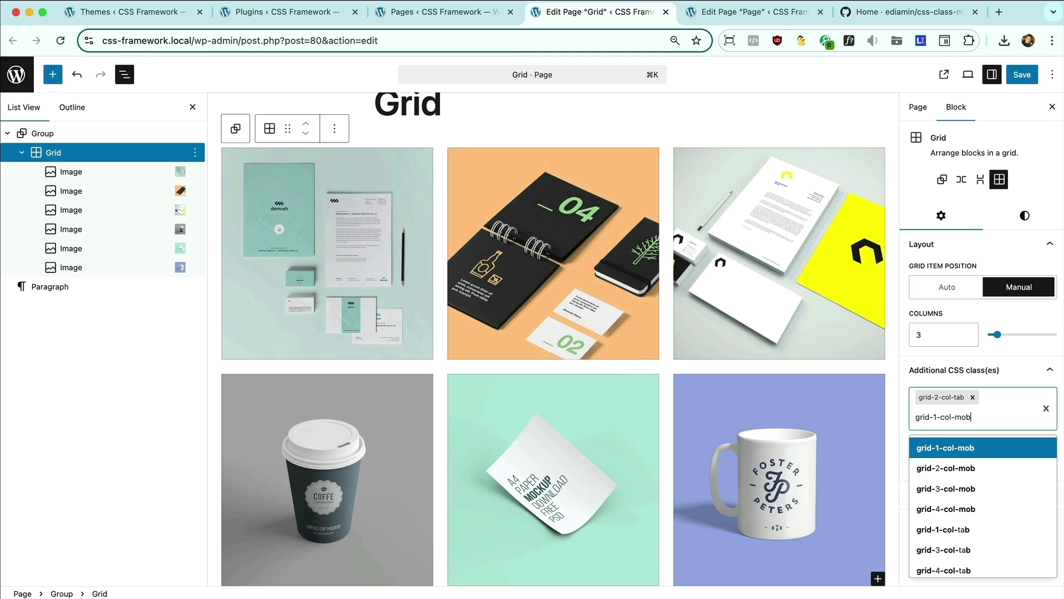
pyautogui.write('b')
pyautogui.press('Return')
pyautogui.click(1022, 74)
pyautogui.press('super+Tab')
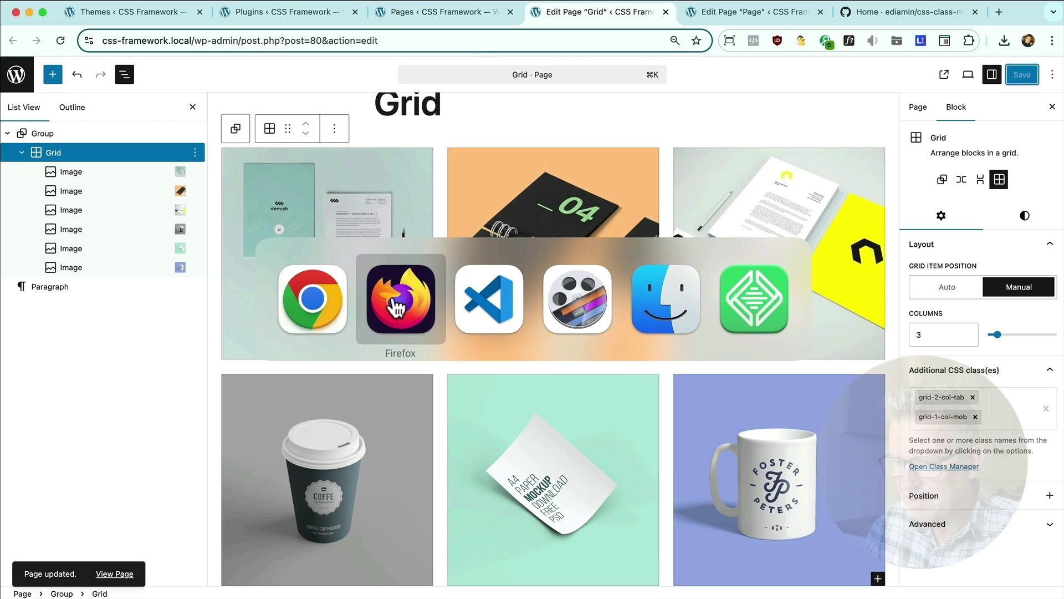
# Step: Reload the Grid page in Firefox and widen the responsive preview from 405 to 1097 px
pyautogui.press('super+r')
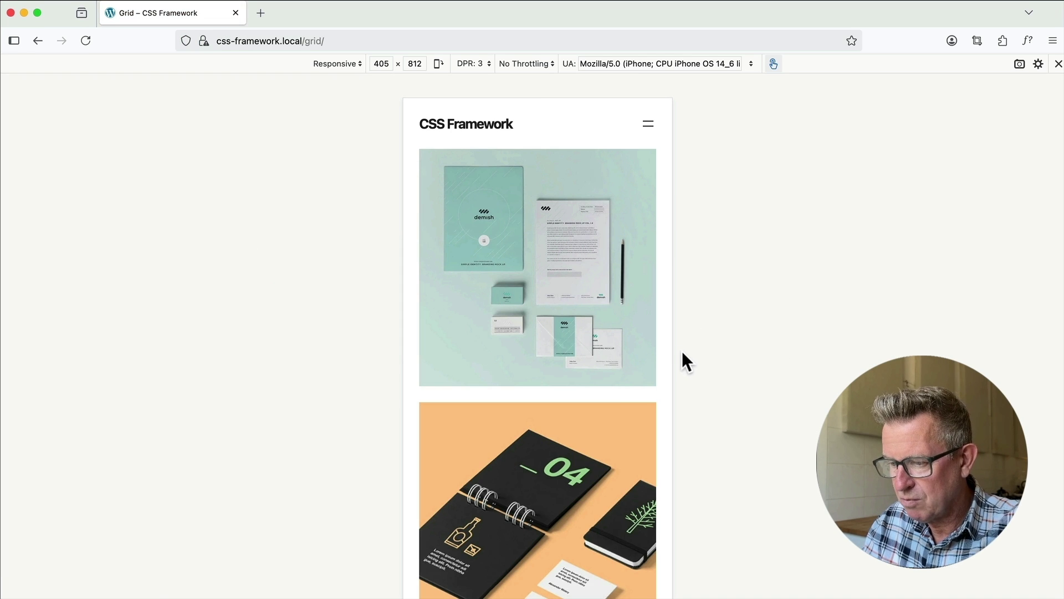
pyautogui.moveTo(674, 343); pyautogui.dragTo(926, 371)
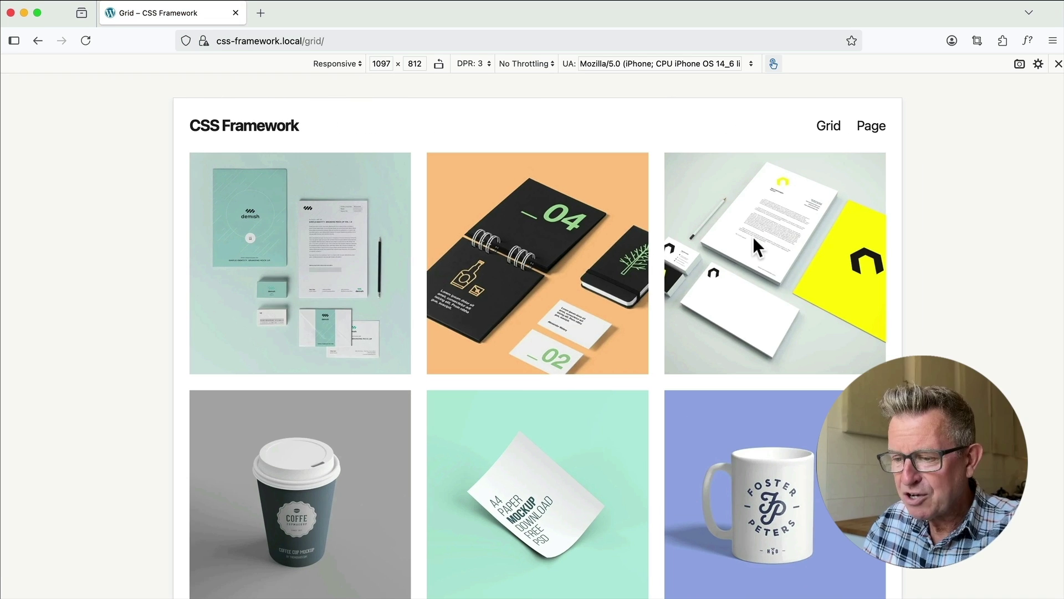
pyautogui.press('super+Tab')
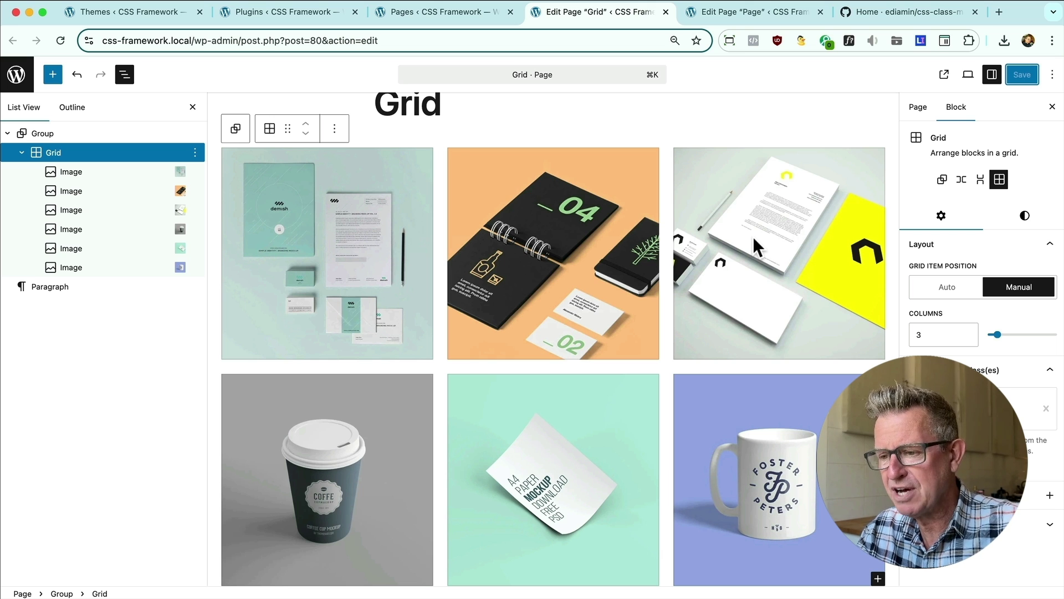
pyautogui.press('super+Tab')
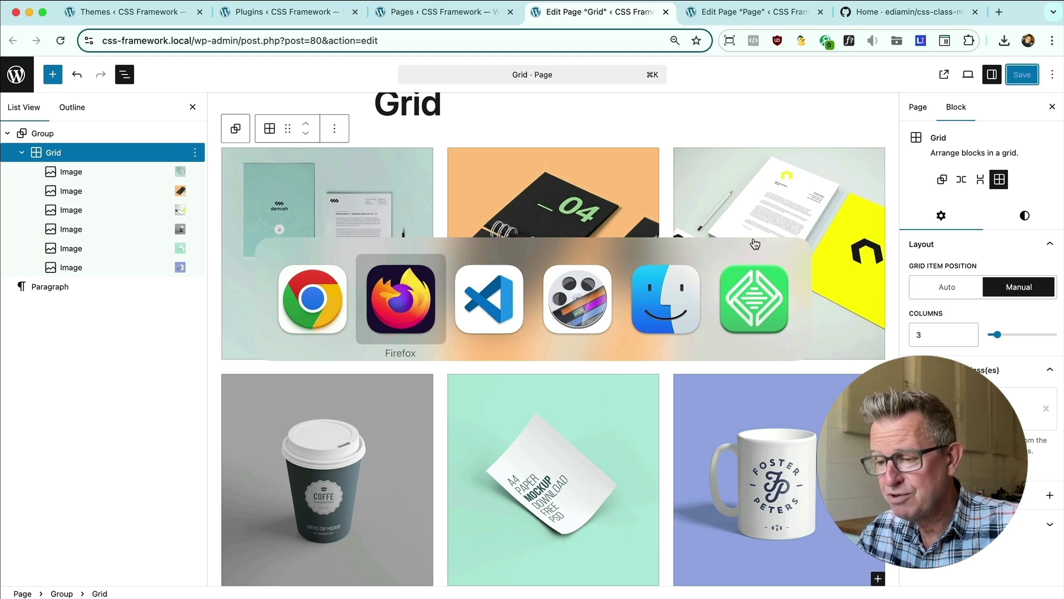
# Step: Back in the Grid page editor, open the CSS Class Manager and scroll its class list
pyautogui.press('super+Tab')
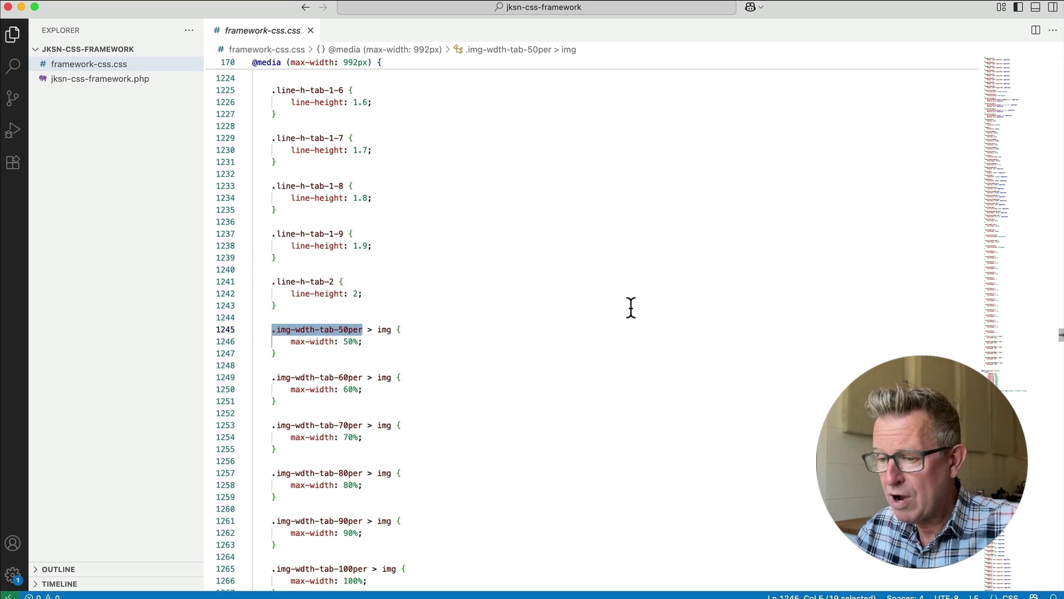
pyautogui.press('super+Tab')
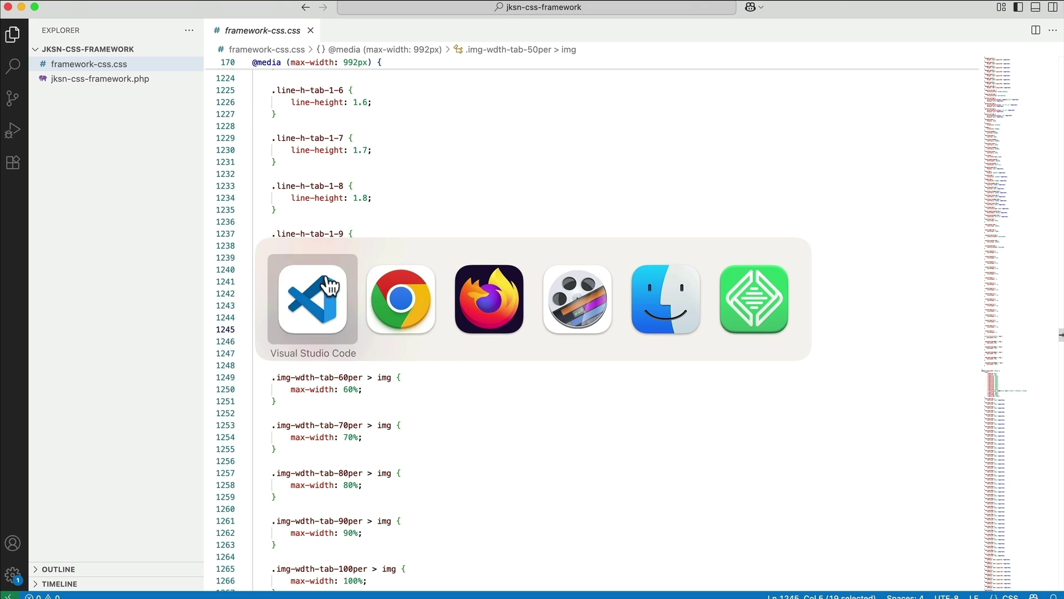
pyautogui.click(382, 285)
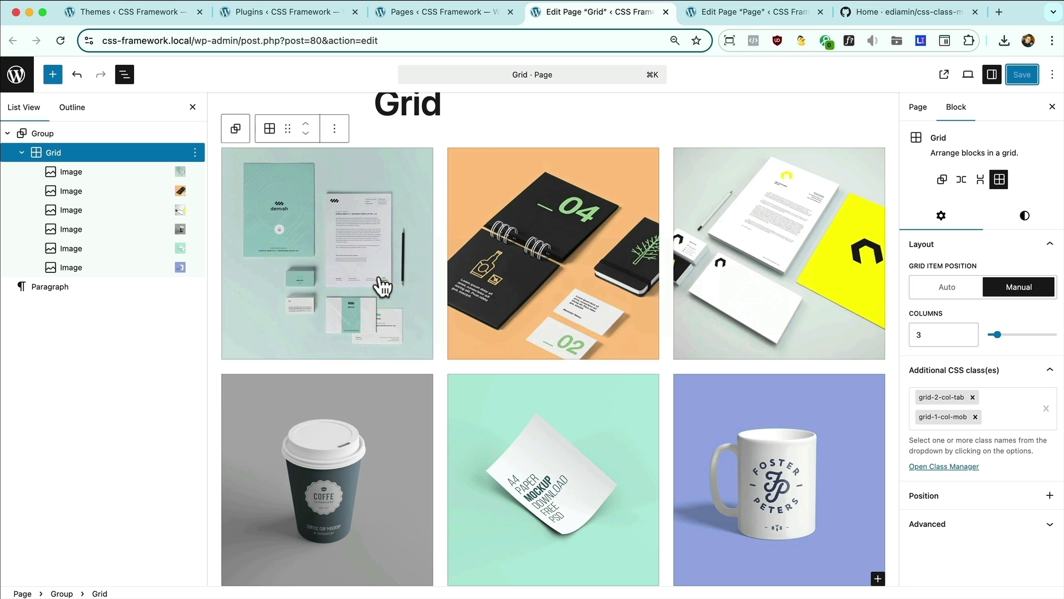
pyautogui.click(919, 466)
pyautogui.scroll(-5, 637, 382)
pyautogui.scroll(-5, 643, 393)
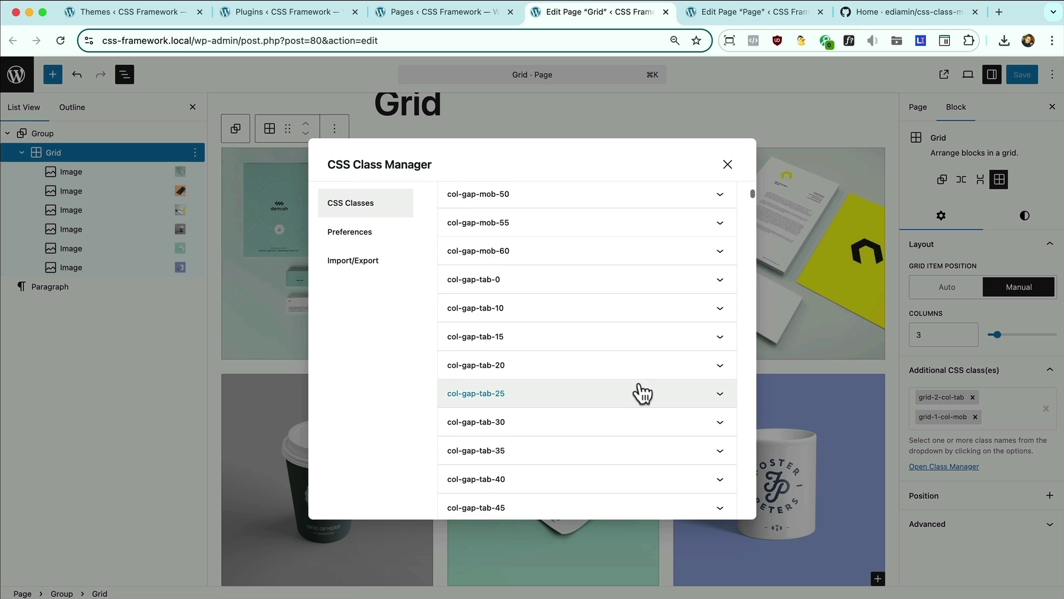
pyautogui.scroll(10, 643, 394)
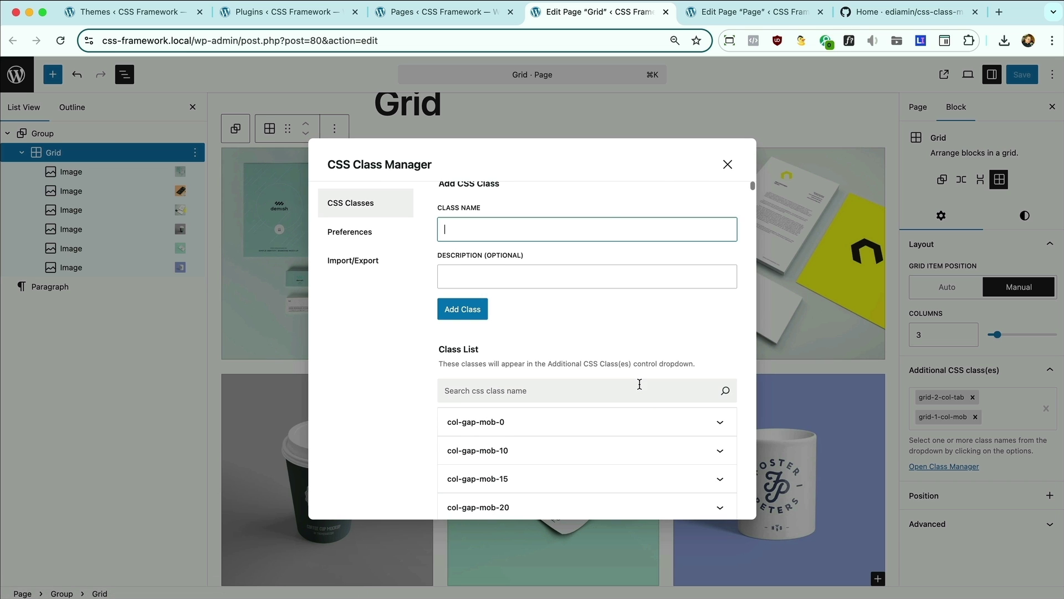
pyautogui.click(916, 17)
# Step: Select css_class_manager_filtered_class_names in the wiki's add_filter PHP example
pyautogui.scroll(3, 263, 238)
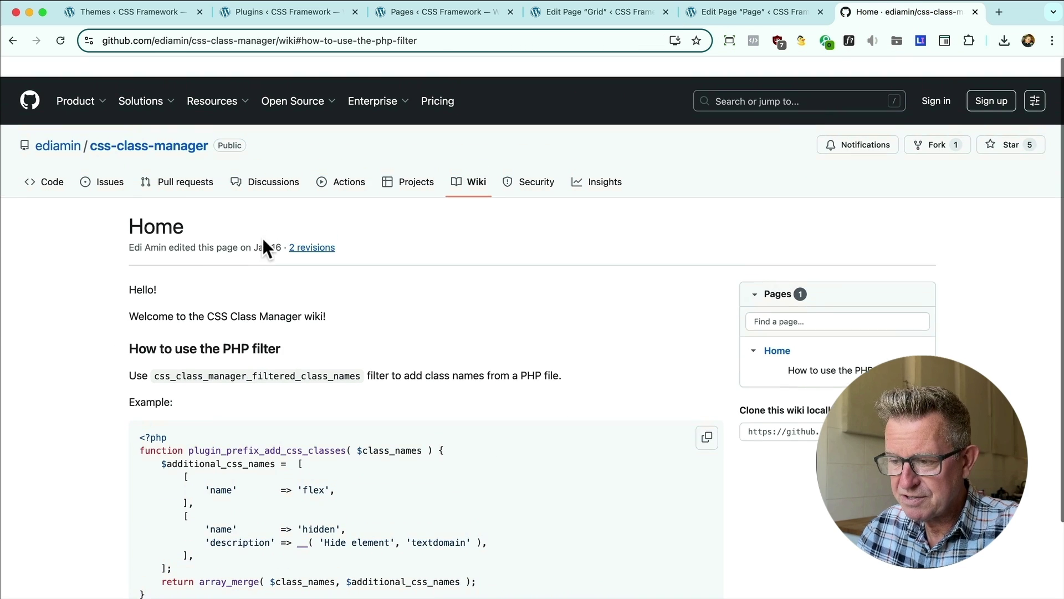
pyautogui.scroll(-1, 263, 238)
pyautogui.scroll(-3, 263, 238)
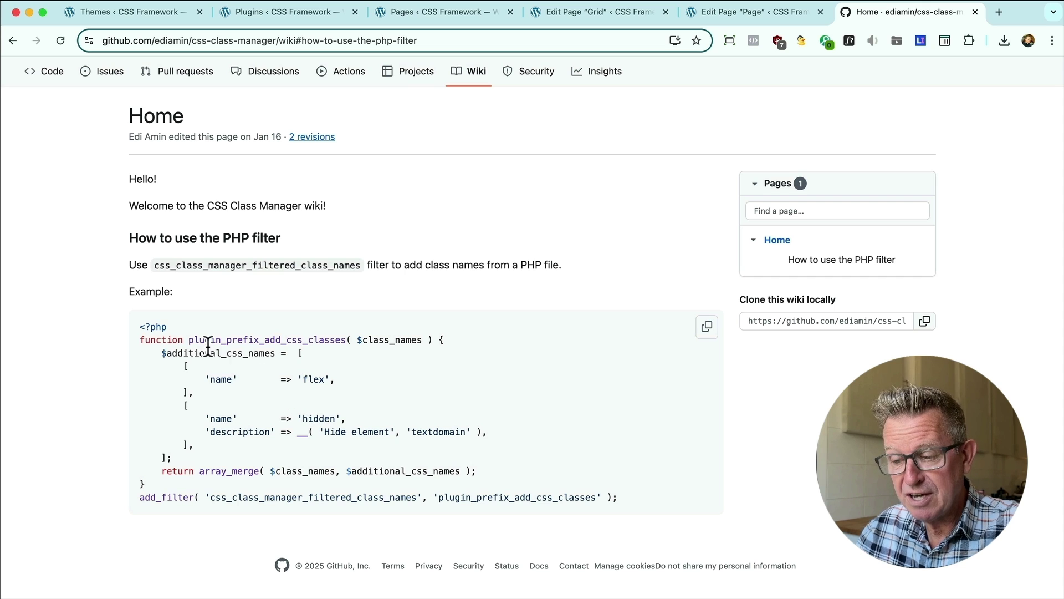
pyautogui.doubleClick(313, 496)
# Step: Show the Class Manager's Import/Export options in the page editor, then return to VS Code
pyautogui.press('super+Tab')
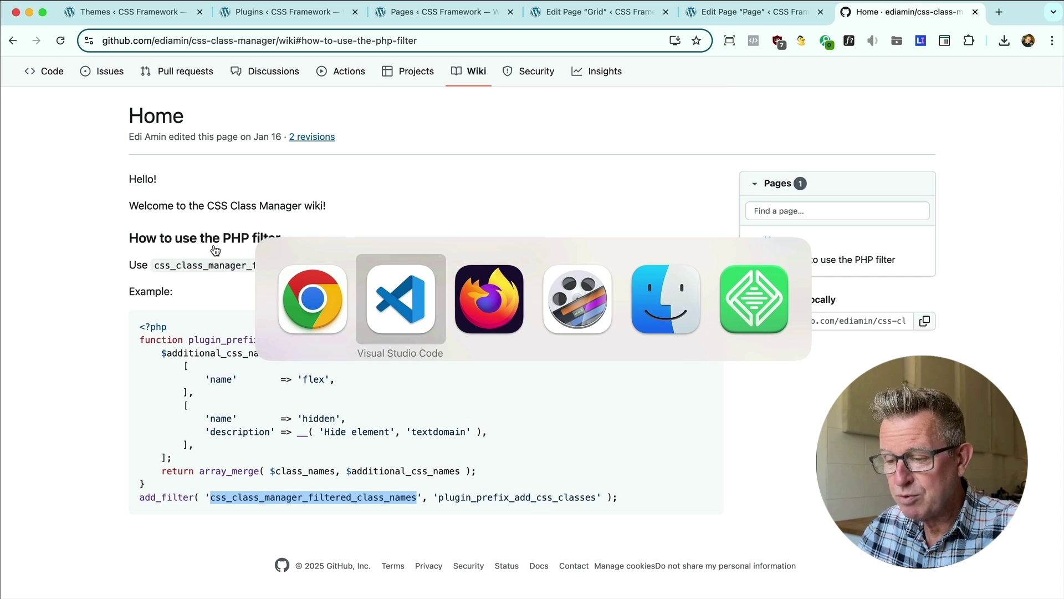
pyautogui.press('super+Tab')
pyautogui.hotkey('ctrl', 'shift', 'Tab')
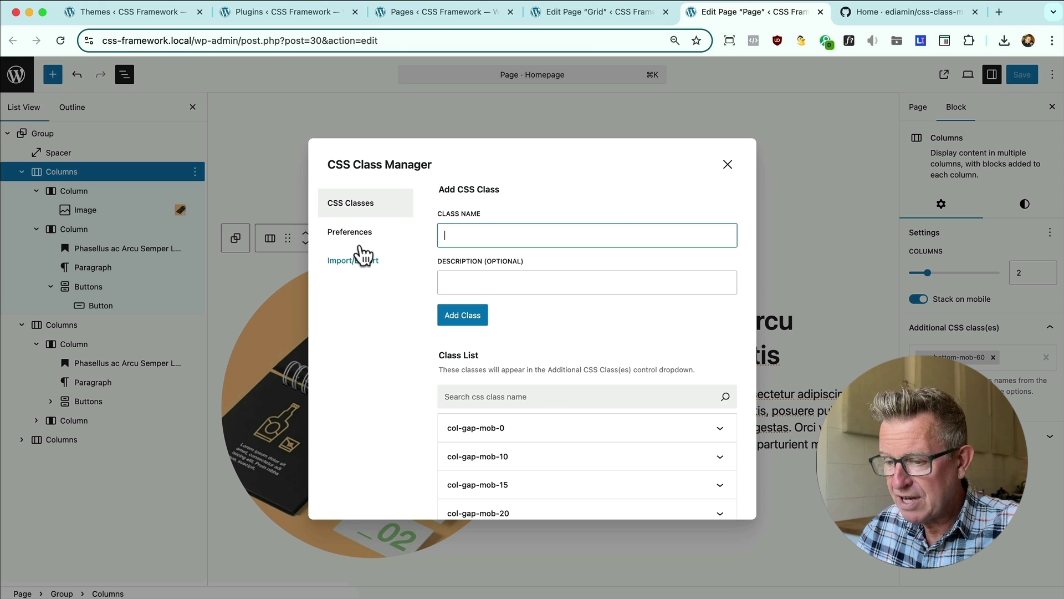
pyautogui.click(346, 257)
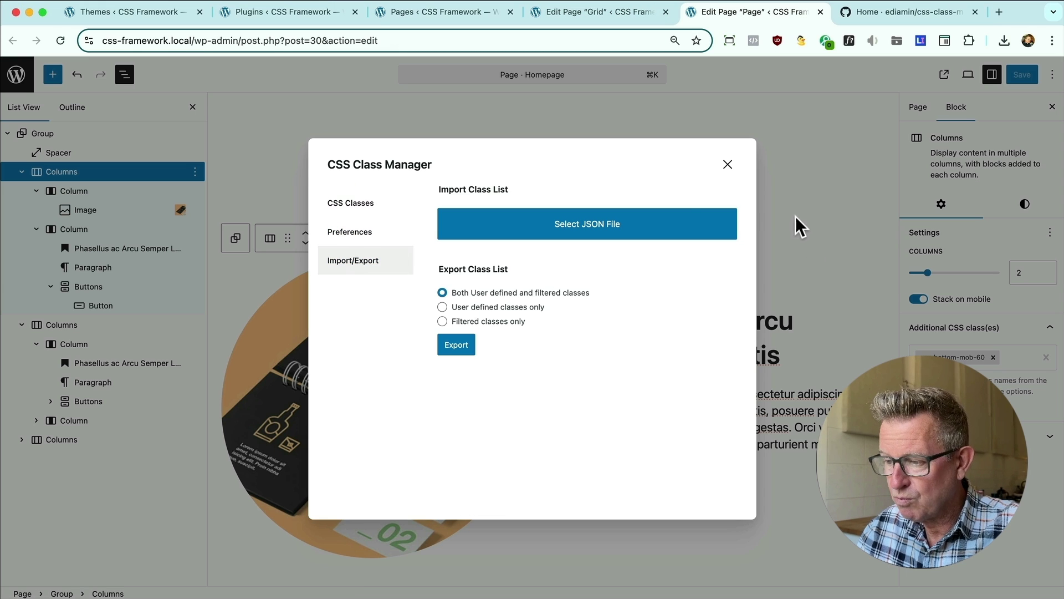
pyautogui.press('super+Tab')
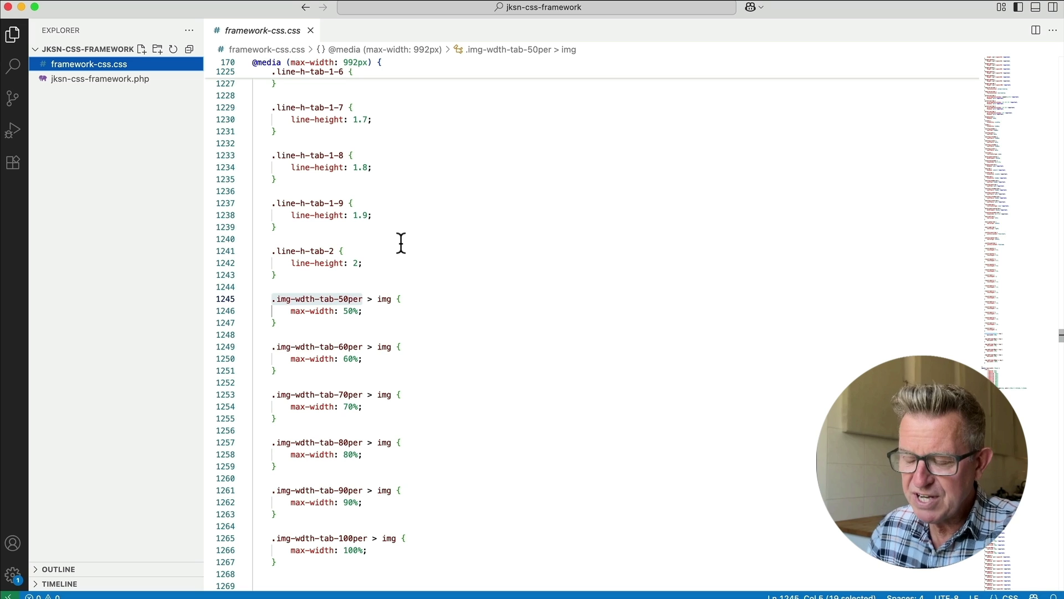
# Step: Open jksn-css-framework.php from the VS Code Explorer
pyautogui.scroll(-5, 401, 242)
pyautogui.scroll(5, 399, 245)
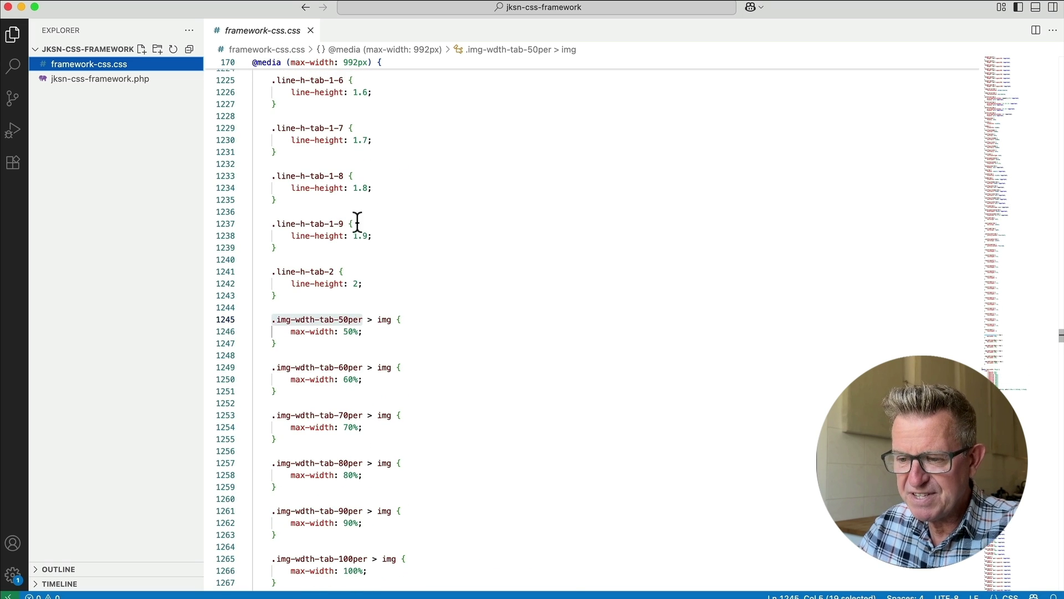
pyautogui.click(63, 80)
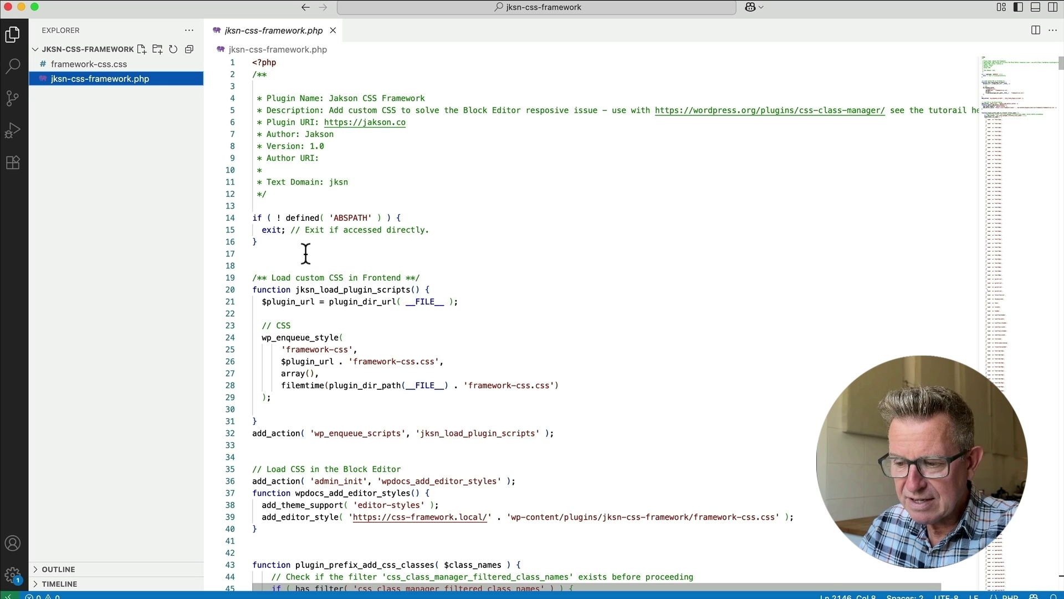
pyautogui.scroll(-2, 306, 253)
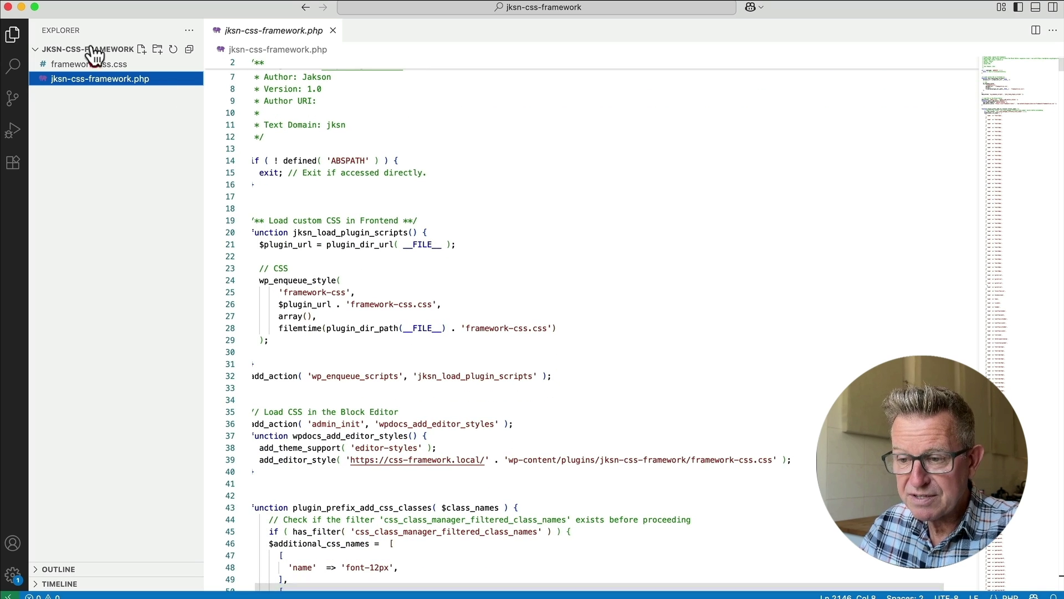
pyautogui.moveTo(89, 65); pyautogui.dragTo(91, 83)
pyautogui.click(91, 83)
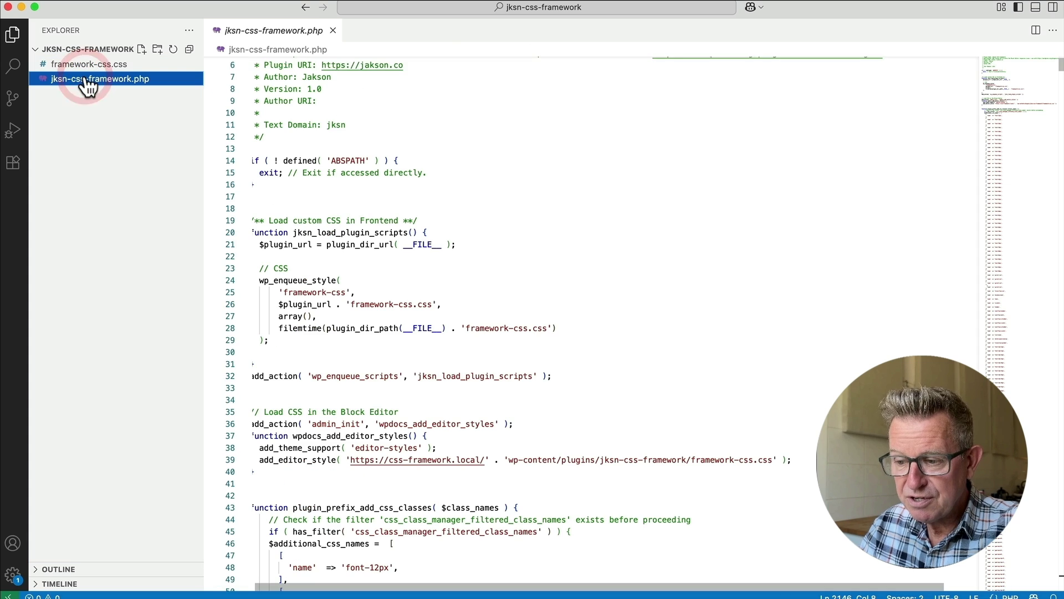
pyautogui.scroll(-3, 534, 326)
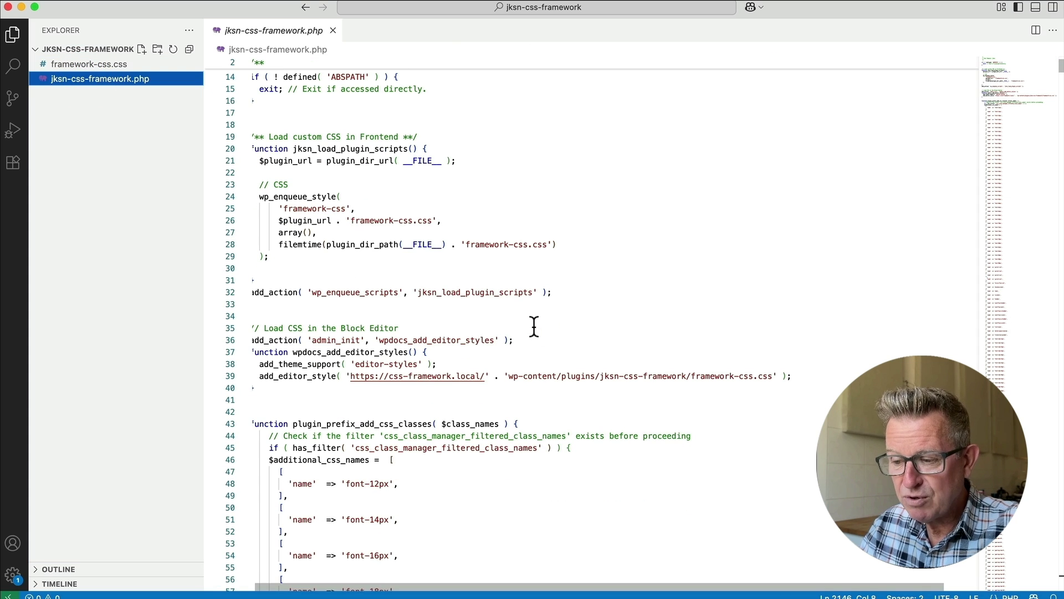
pyautogui.scroll(-1, 456, 373)
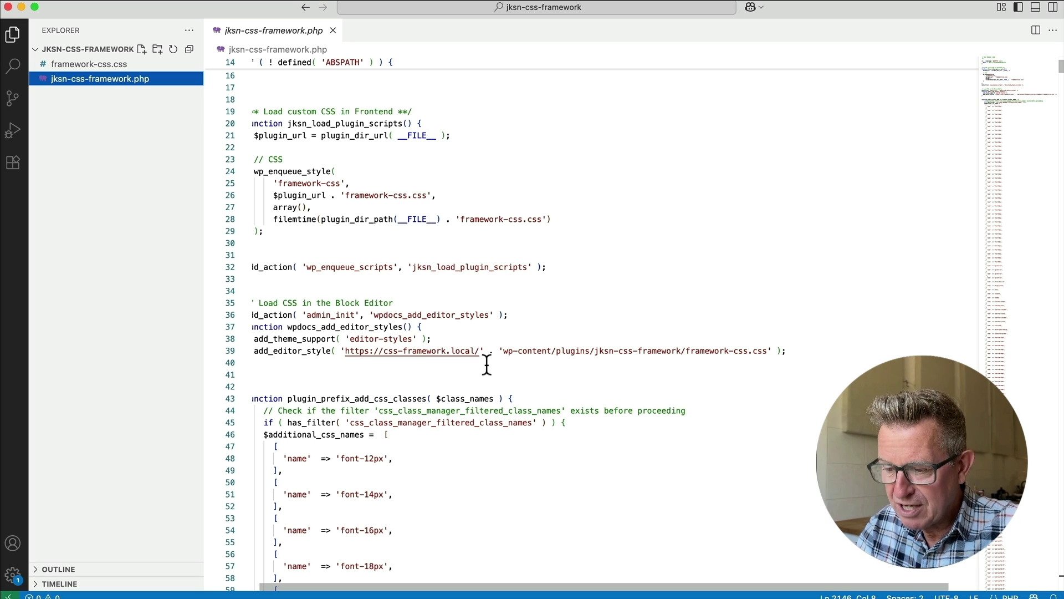
# Step: Select the site URL on line 39 and scroll through the $additional_css_names array
pyautogui.moveTo(480, 353); pyautogui.dragTo(352, 355)
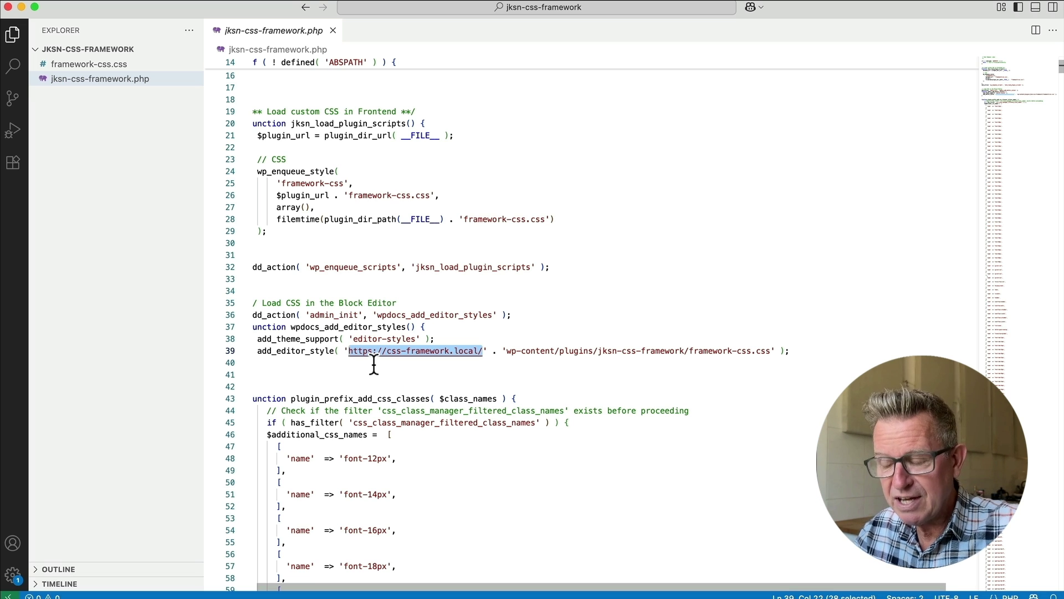
pyautogui.scroll(-6, 411, 364)
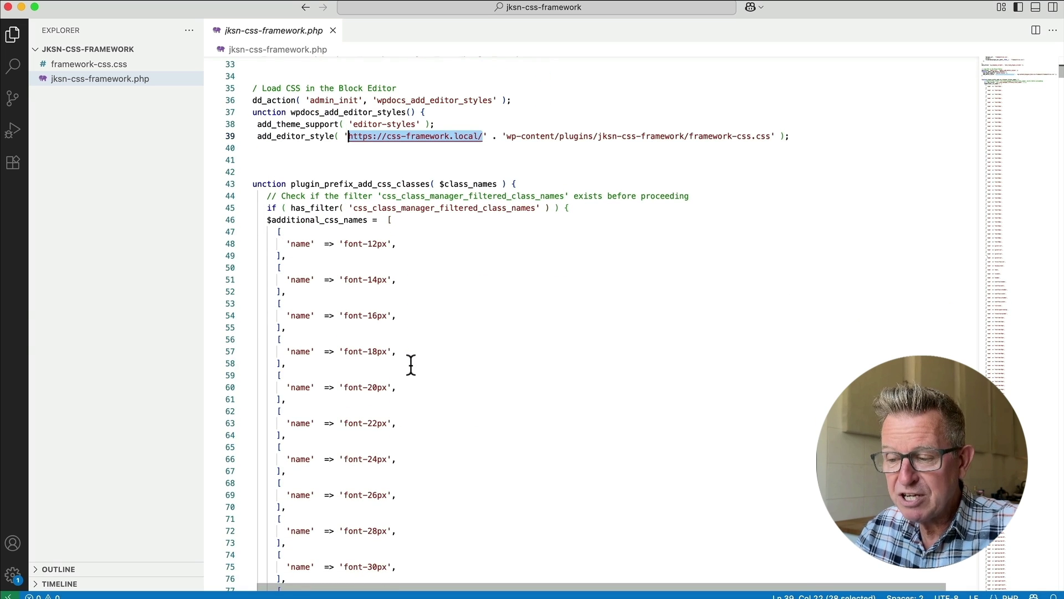
pyautogui.scroll(-2, 411, 365)
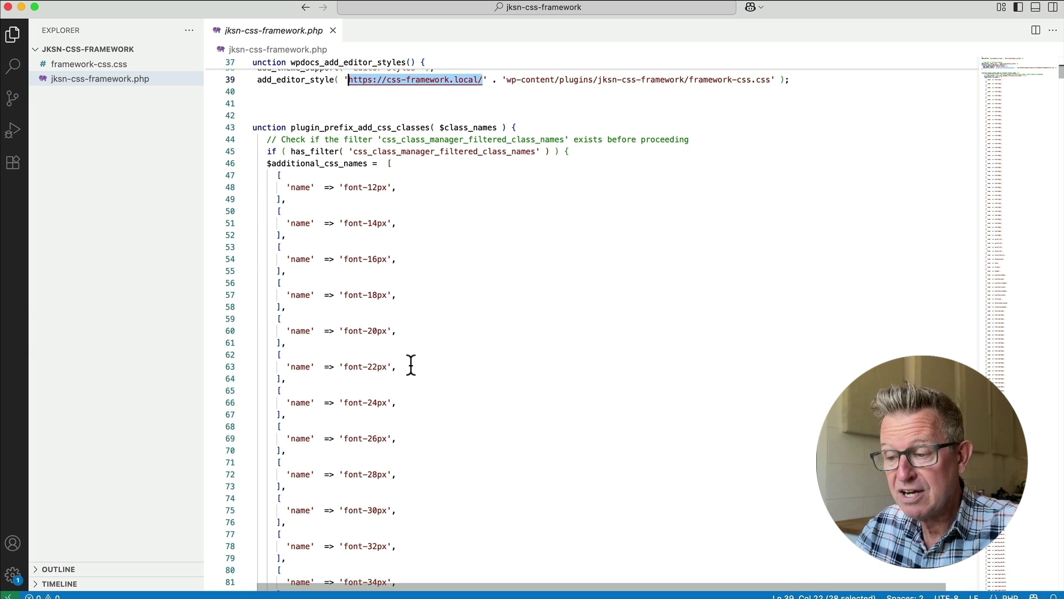
pyautogui.scroll(-20, 411, 364)
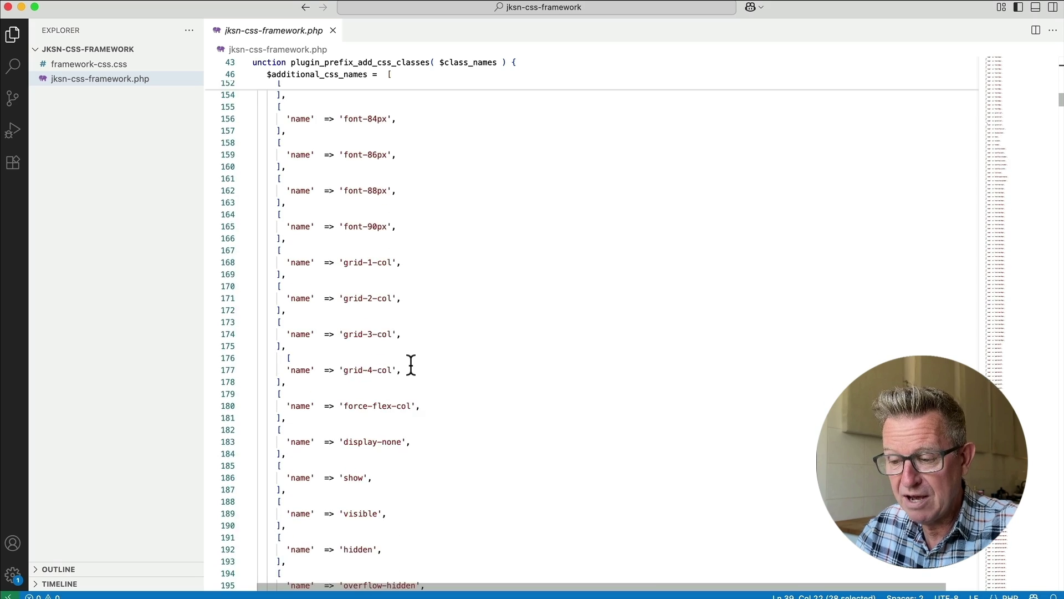
pyautogui.scroll(-20, 411, 364)
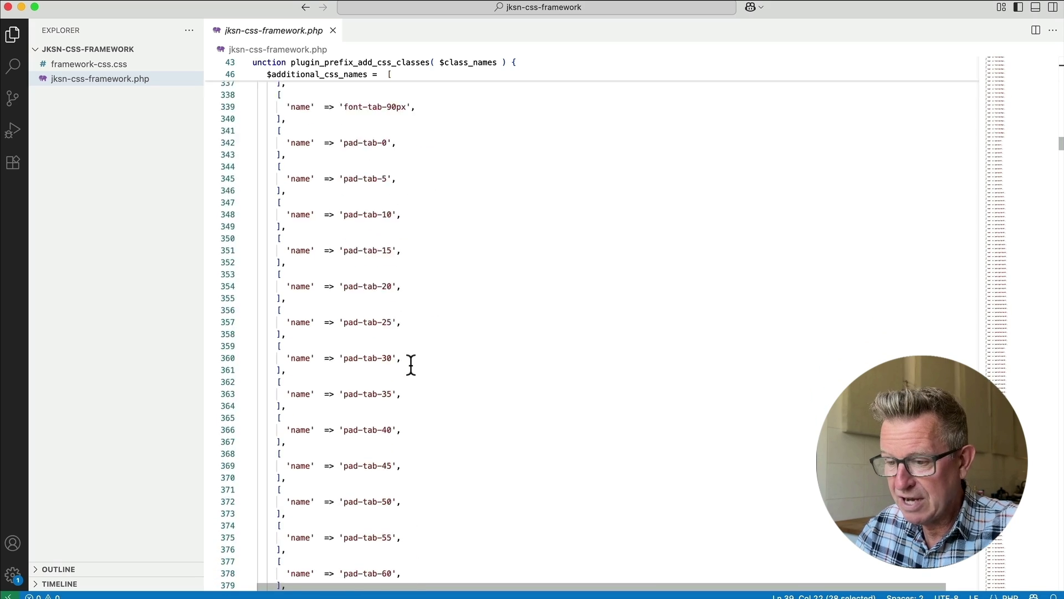
pyautogui.scroll(-20, 411, 364)
pyautogui.scroll(-20, 506, 287)
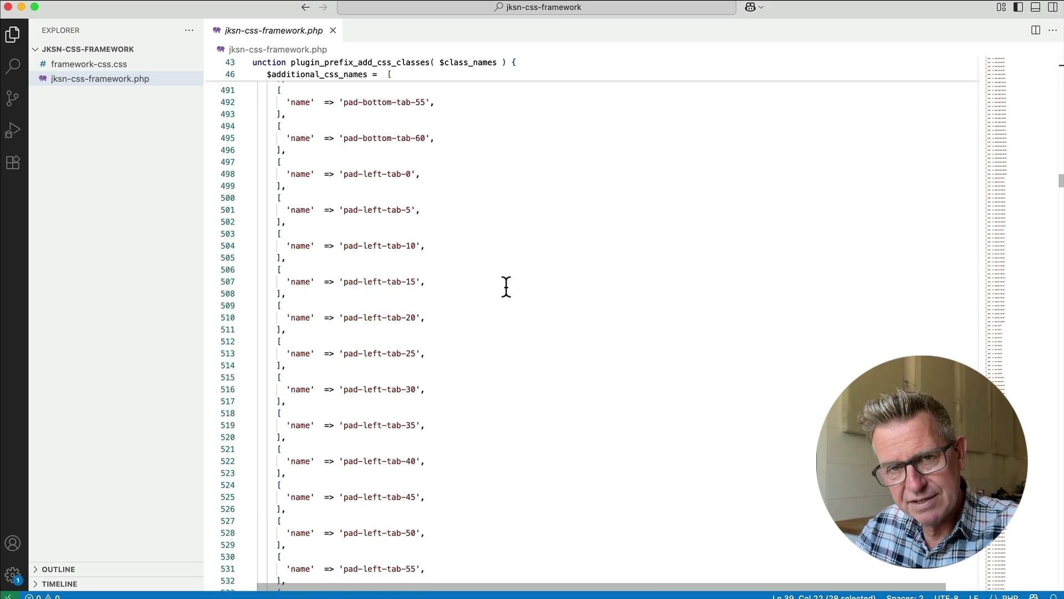
pyautogui.scroll(-20, 506, 286)
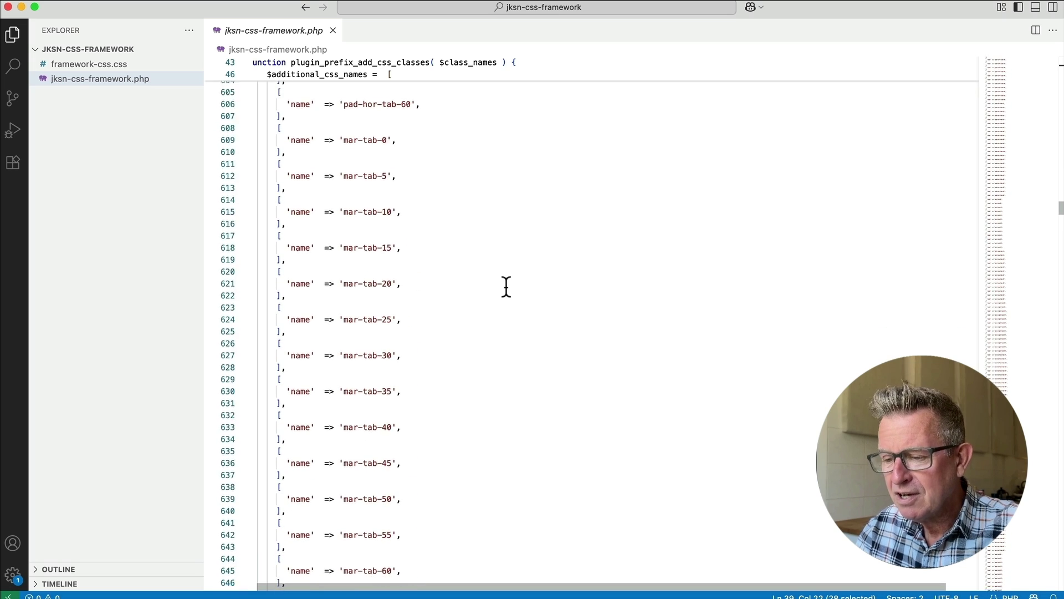